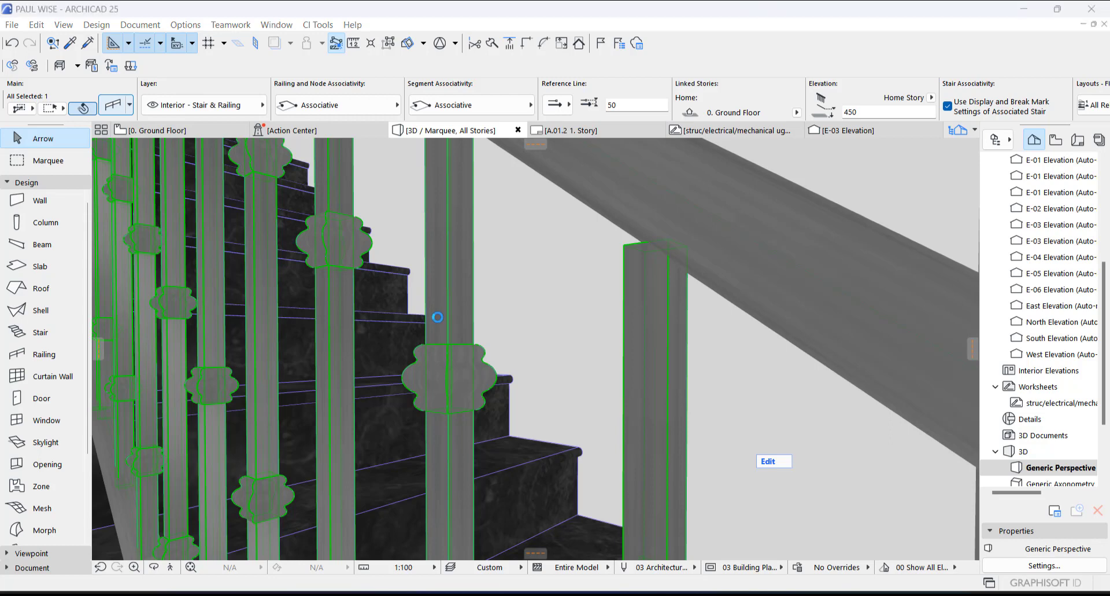
Step: In the selected stair railing's baluster style and dimensions, switch middle stretching to a fixed length of 800
click(236, 186)
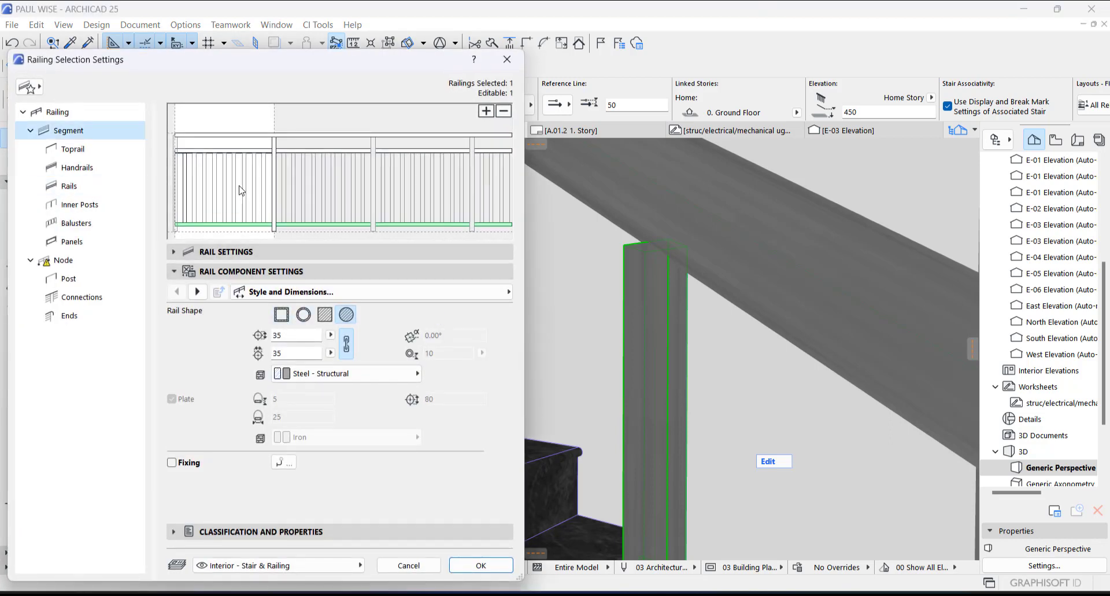
click(247, 186)
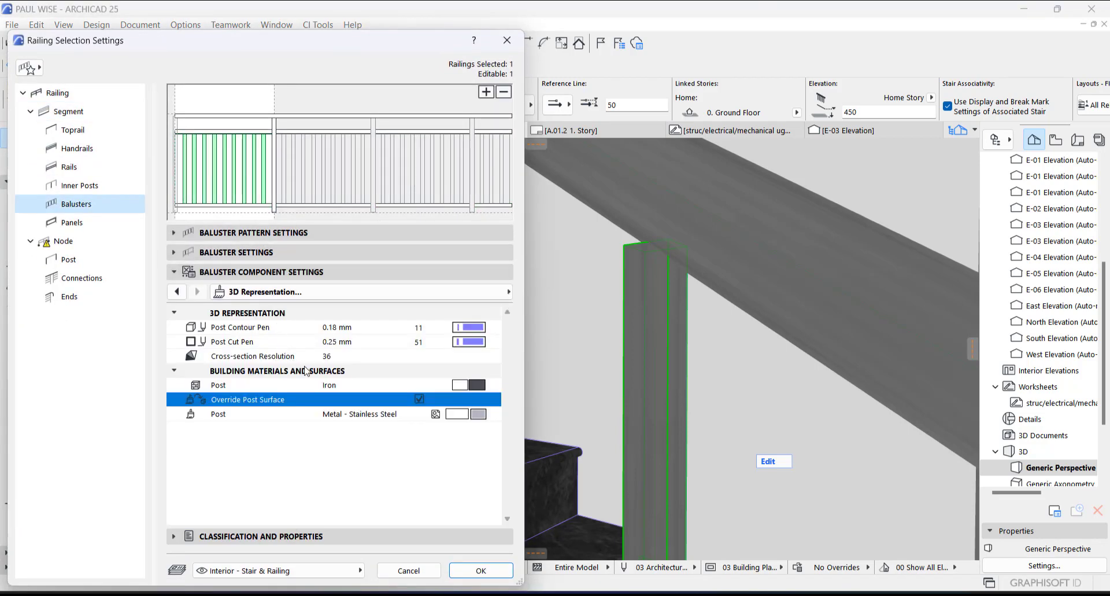
click(178, 291)
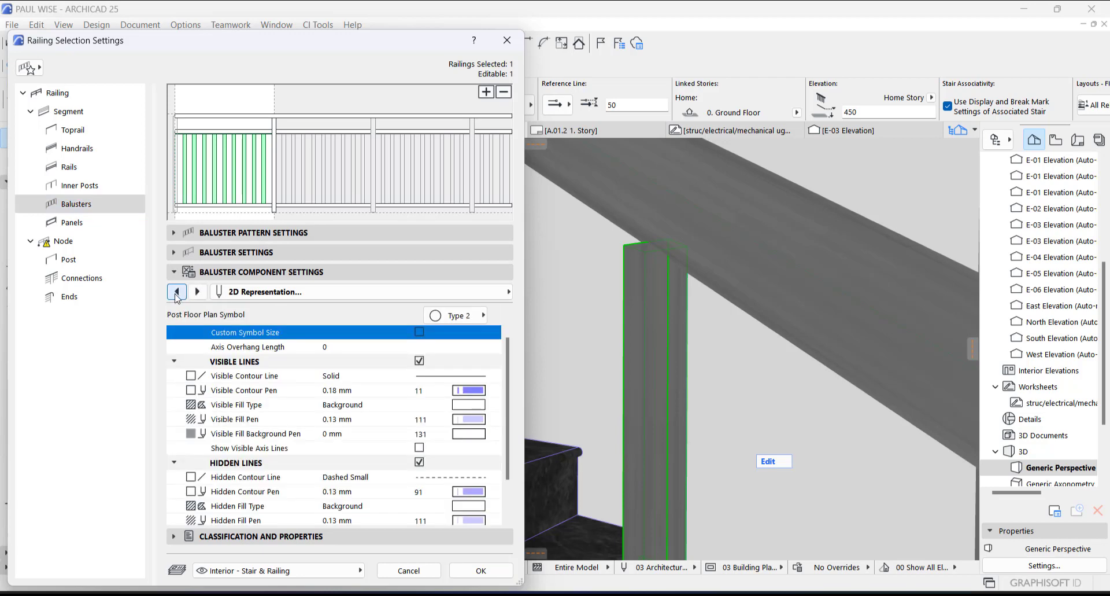
click(177, 291)
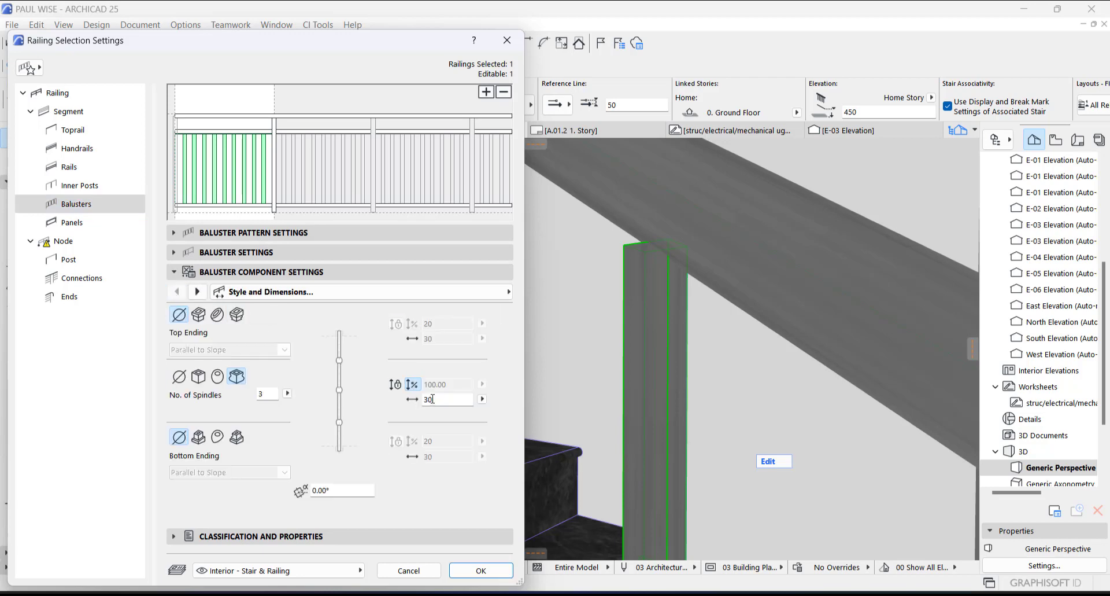
click(411, 385)
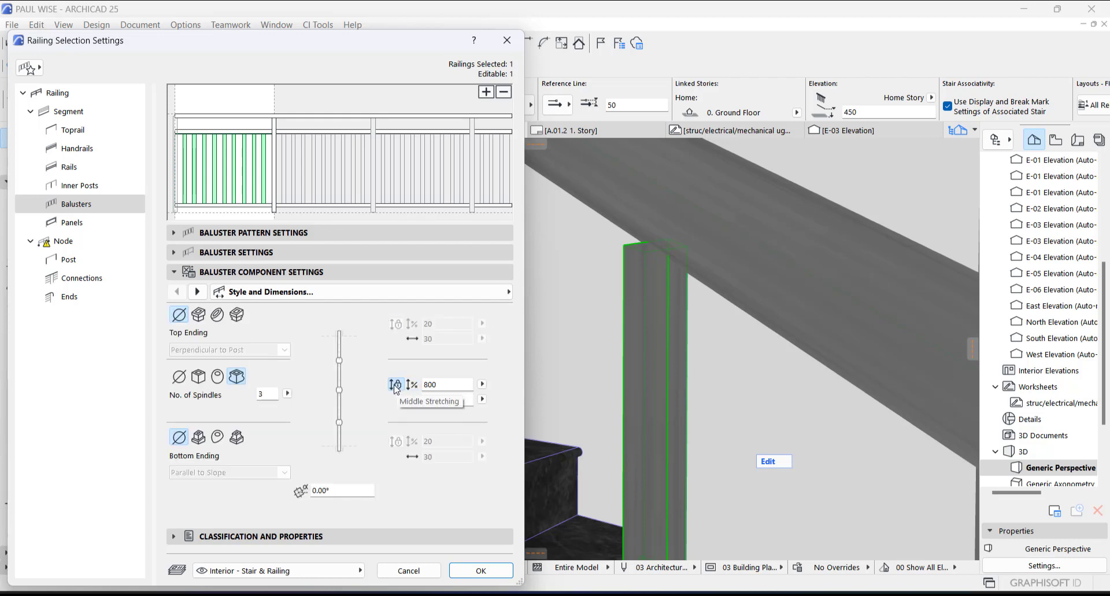
click(481, 570)
scroll(447, 510, down, 1)
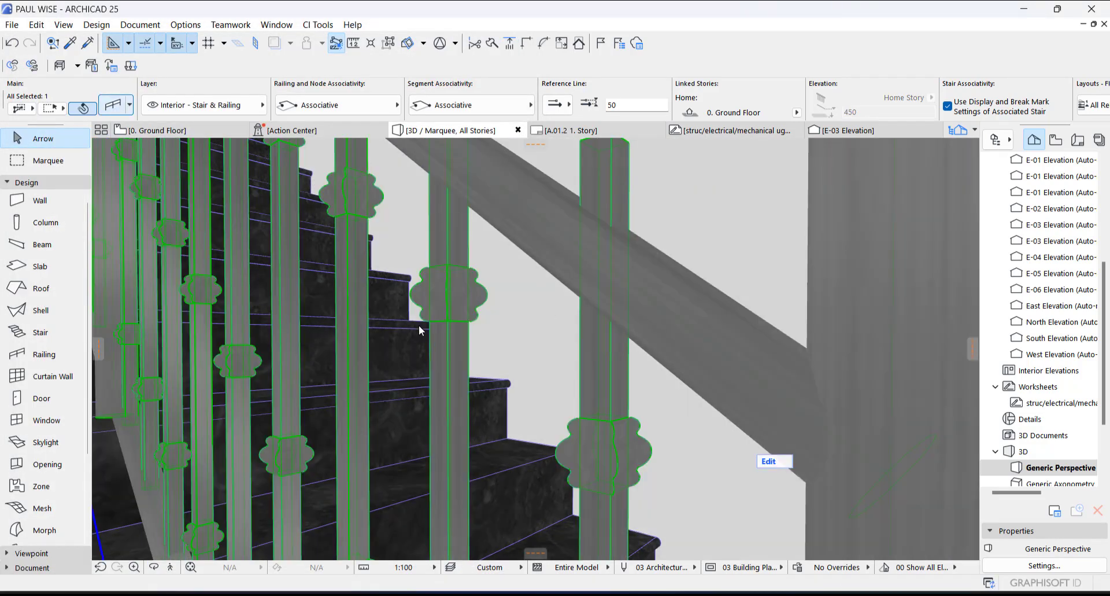
Step: Set the fixed middle length of the railing's balusters to 750
key(ctrl+t)
double_click(431, 383)
text(750)
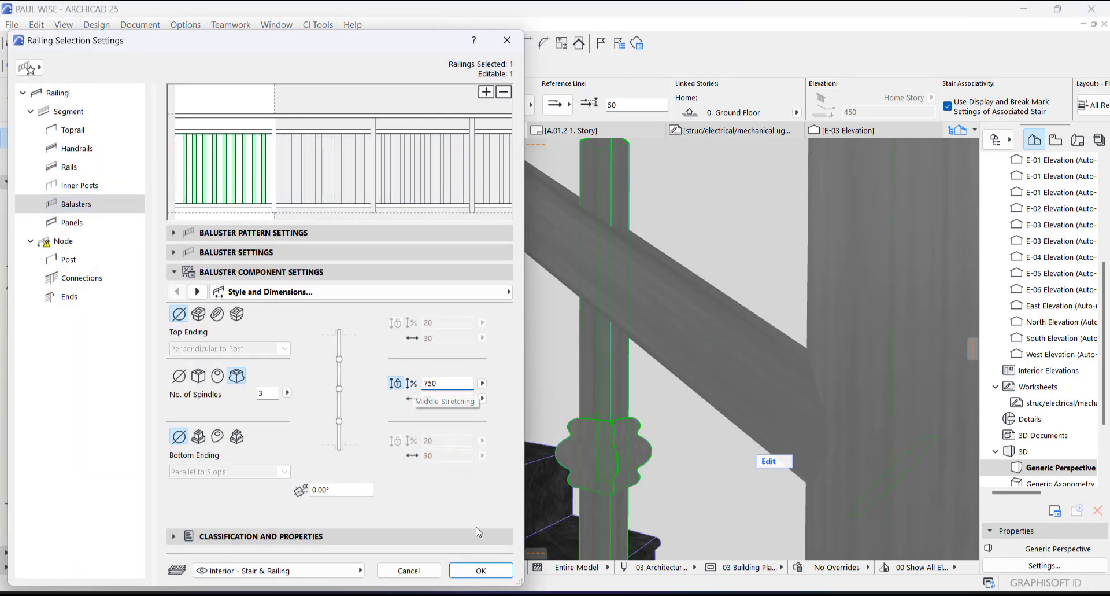
click(480, 570)
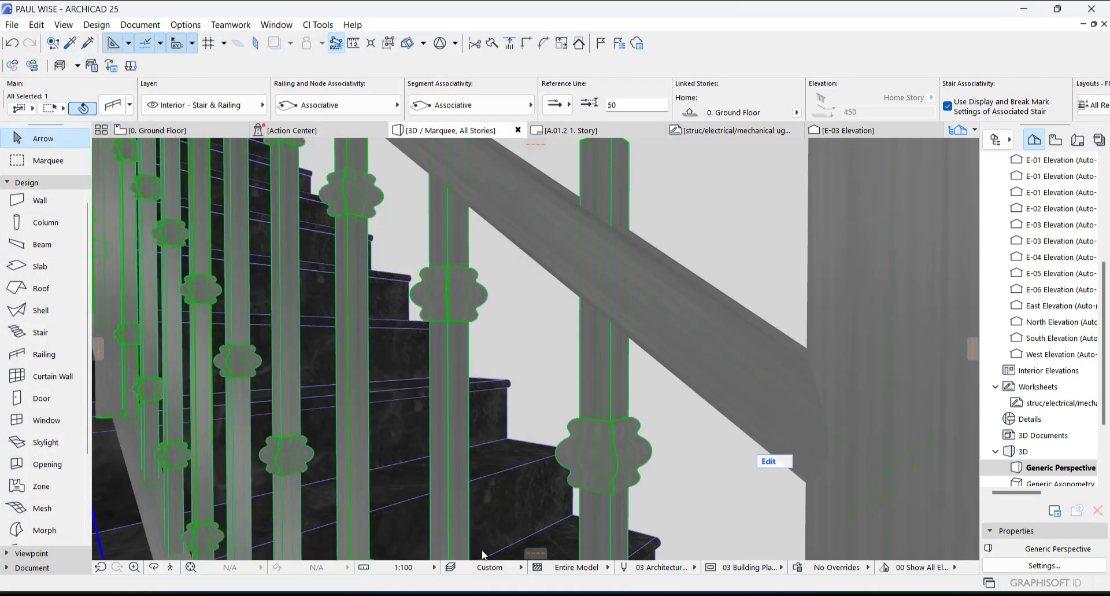
scroll(627, 377, down, 5)
scroll(578, 440, up, 3)
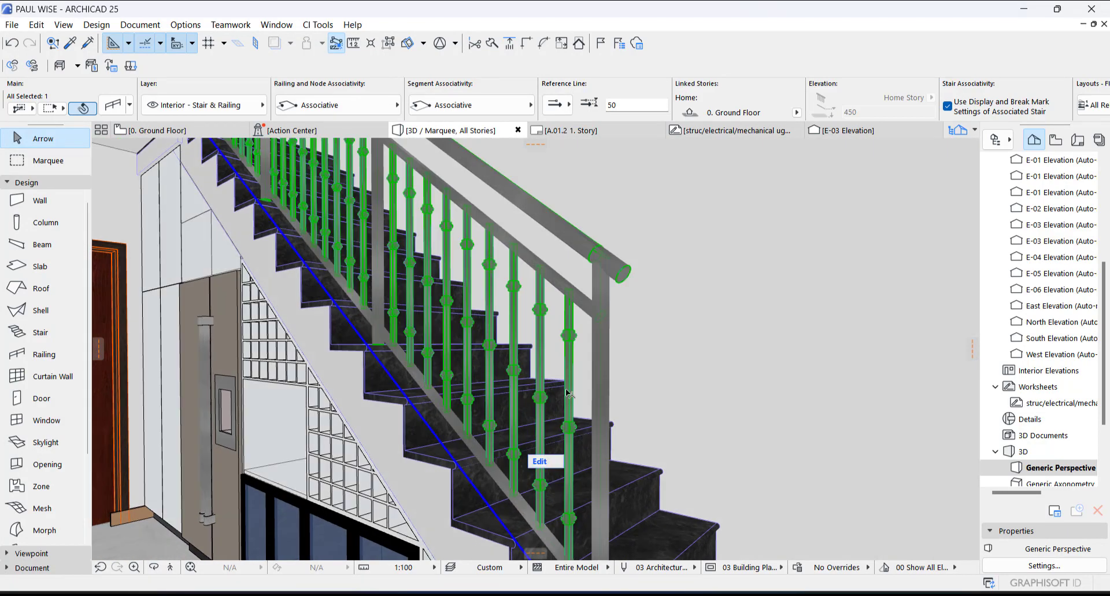
scroll(603, 296, down, 1)
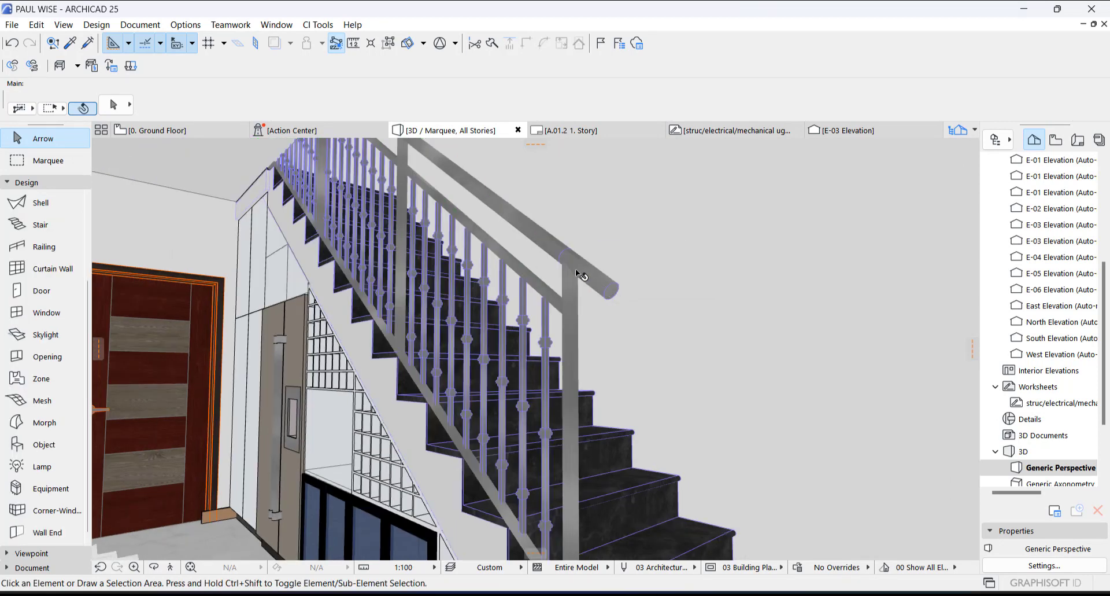
Step: Select the stair railing and set its toprail end extension length to 100
click(528, 457)
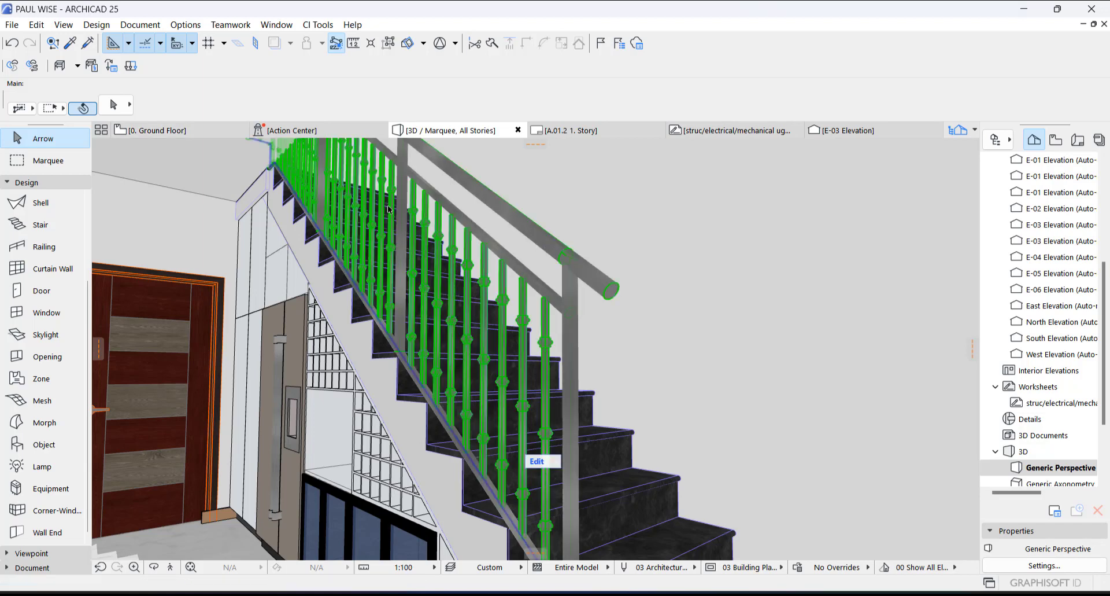
double_click(449, 210)
click(249, 85)
click(457, 120)
key(BackSpace)
text(100)
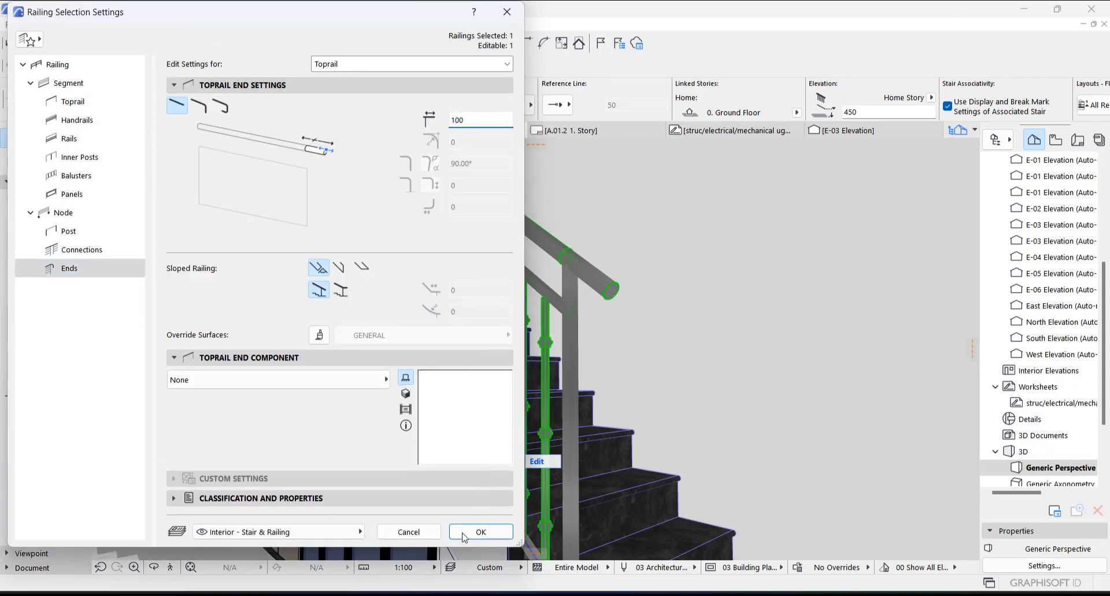
click(480, 532)
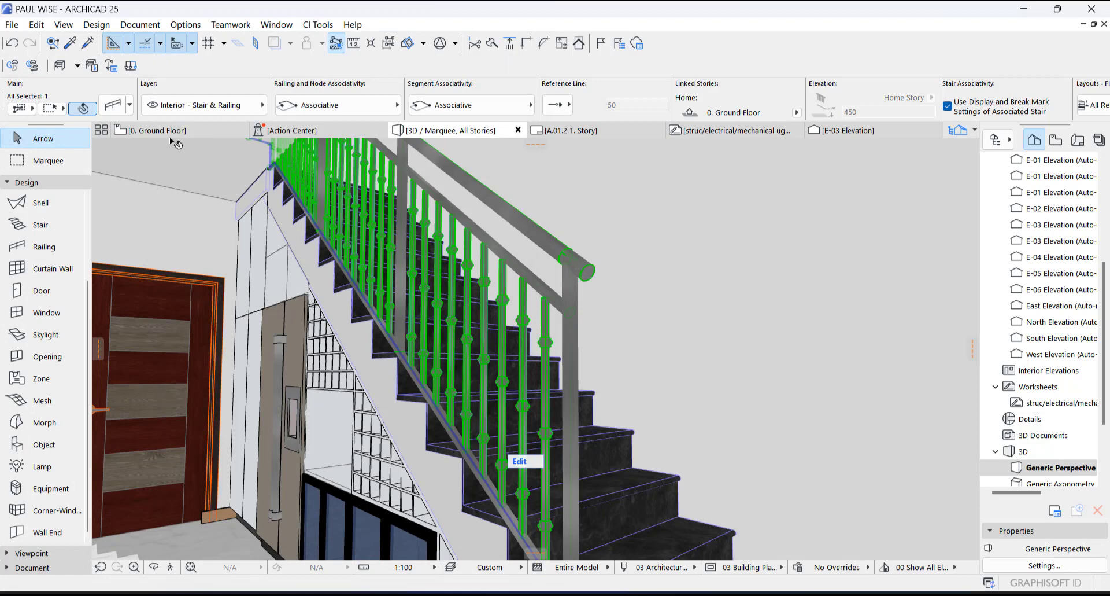
Step: Assign the Built-In Rail End component to the toprail end and give it the round rail end shape
key(ctrl+t)
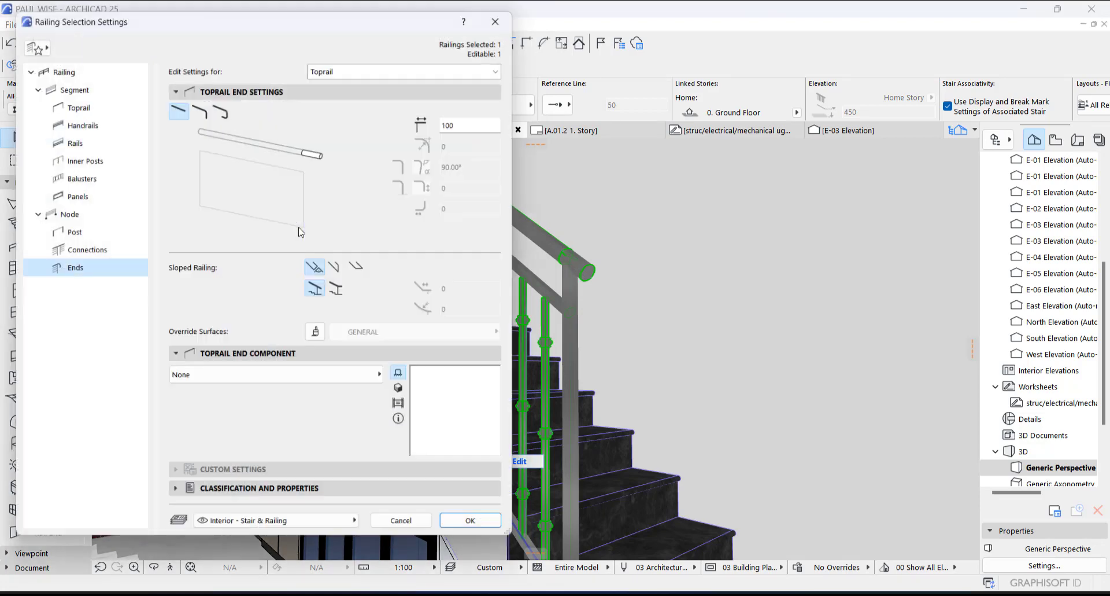
click(383, 380)
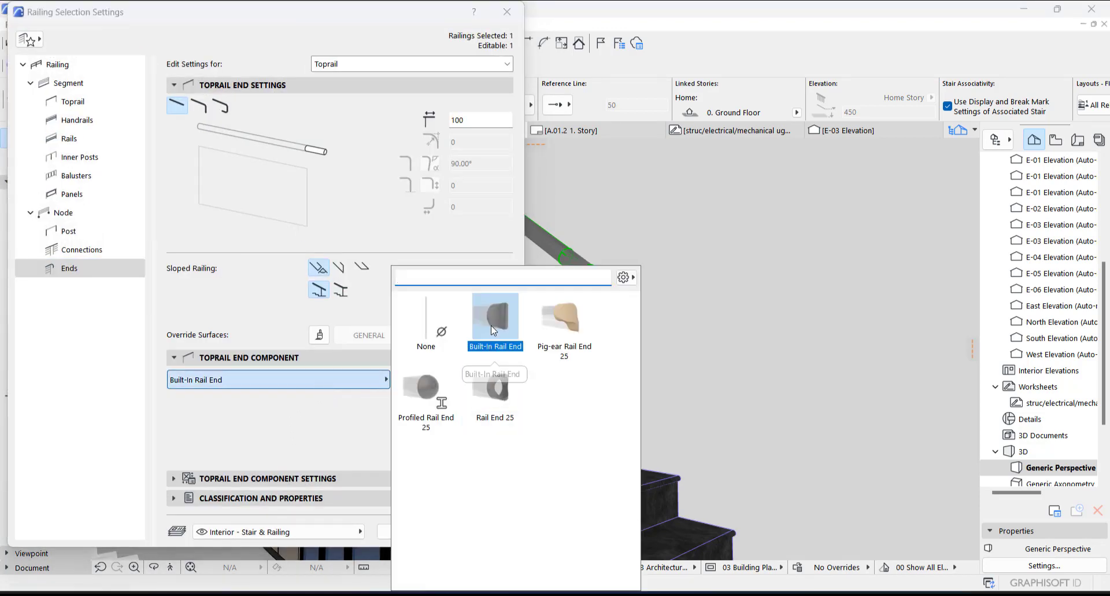
click(494, 324)
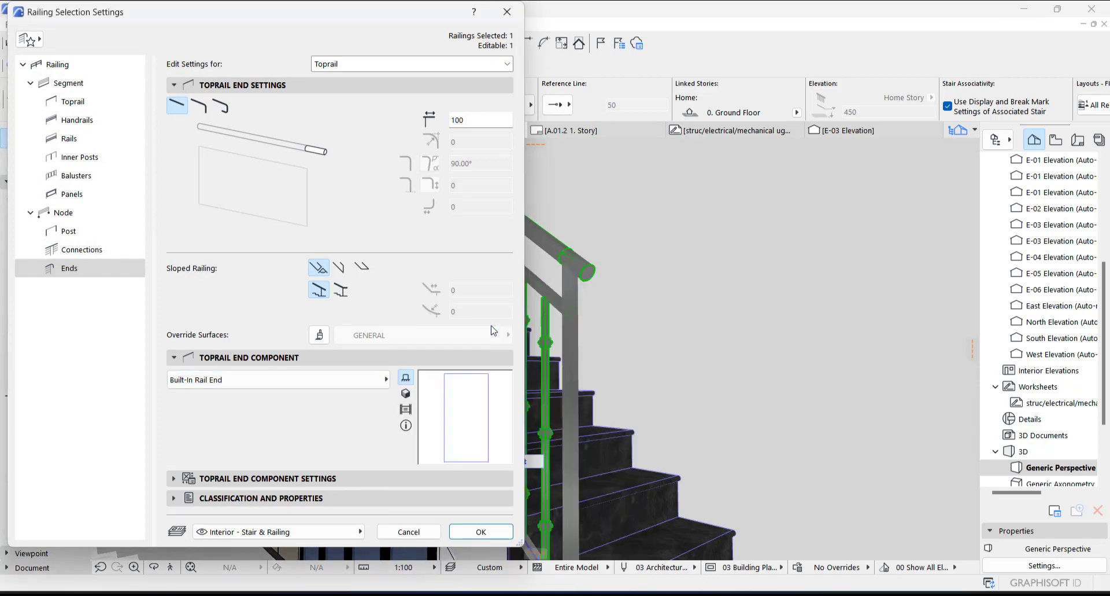
click(289, 479)
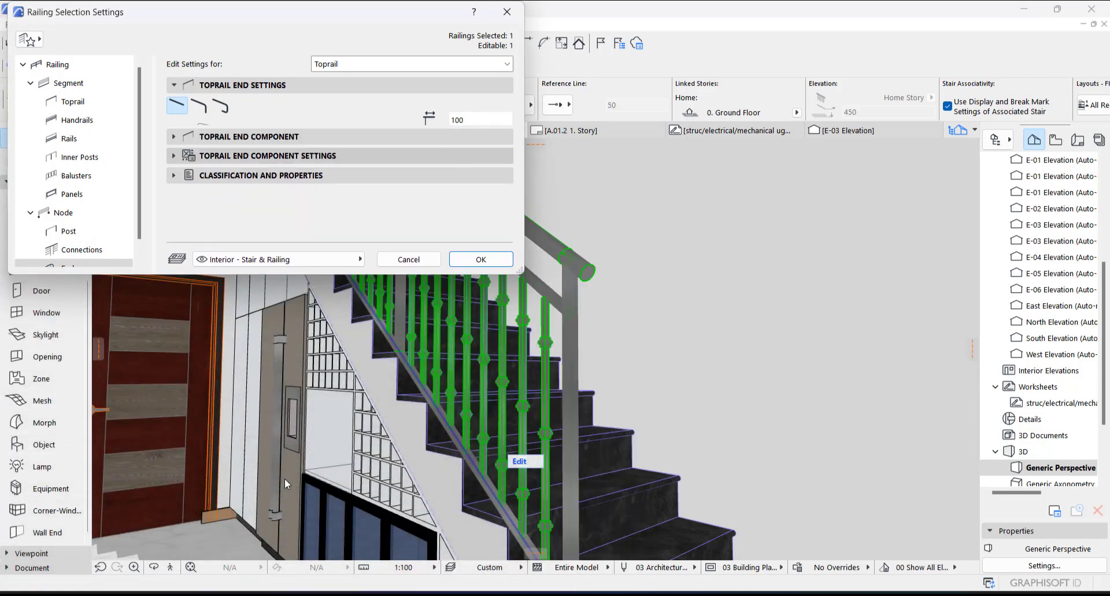
click(303, 168)
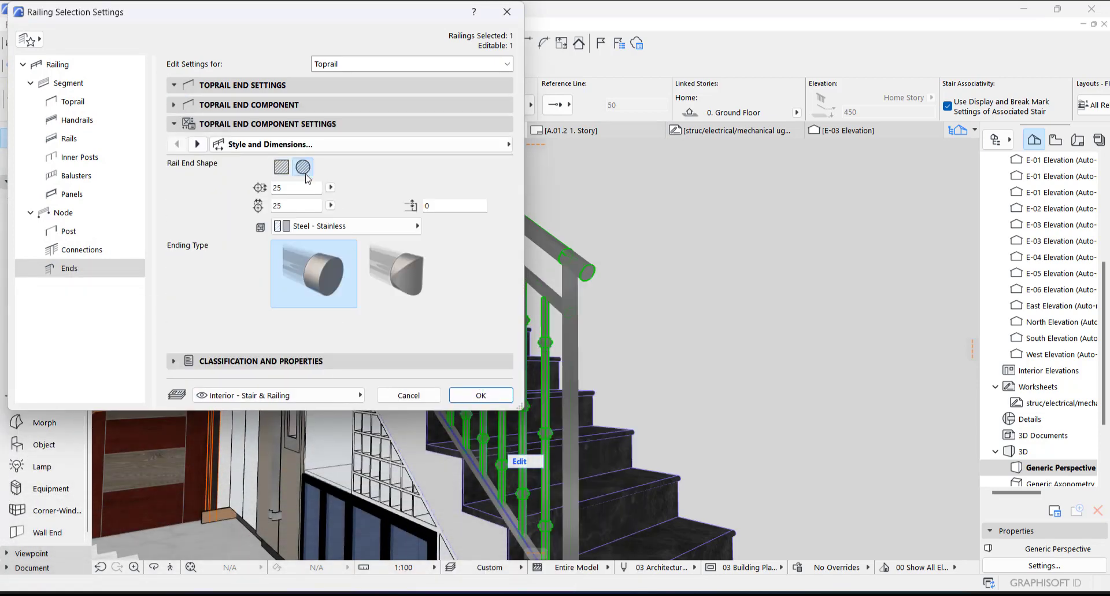
click(282, 166)
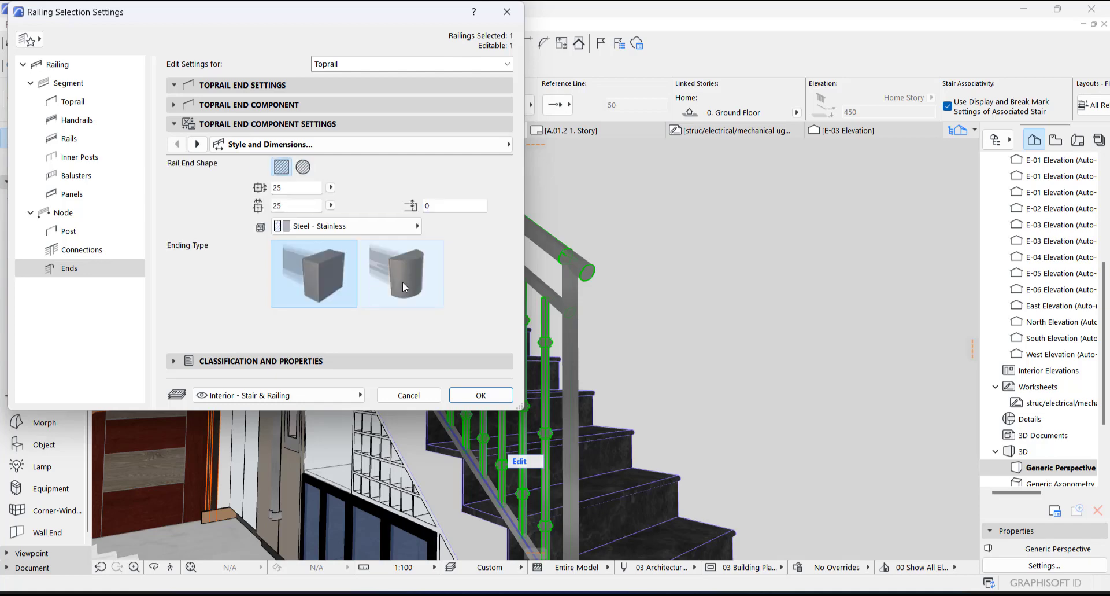
click(304, 168)
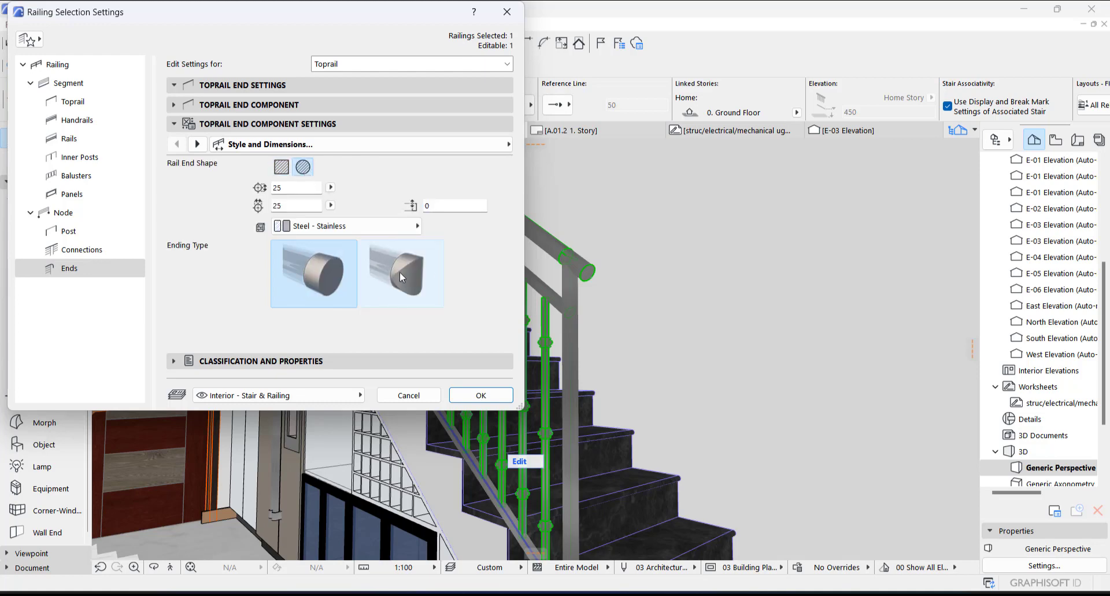
Step: Size the toprail end component 50 by 50 and override its surface with Metal - Stainless Steel
drag(307, 187, 272, 187)
text(50)
key(Tab)
text(50)
click(198, 144)
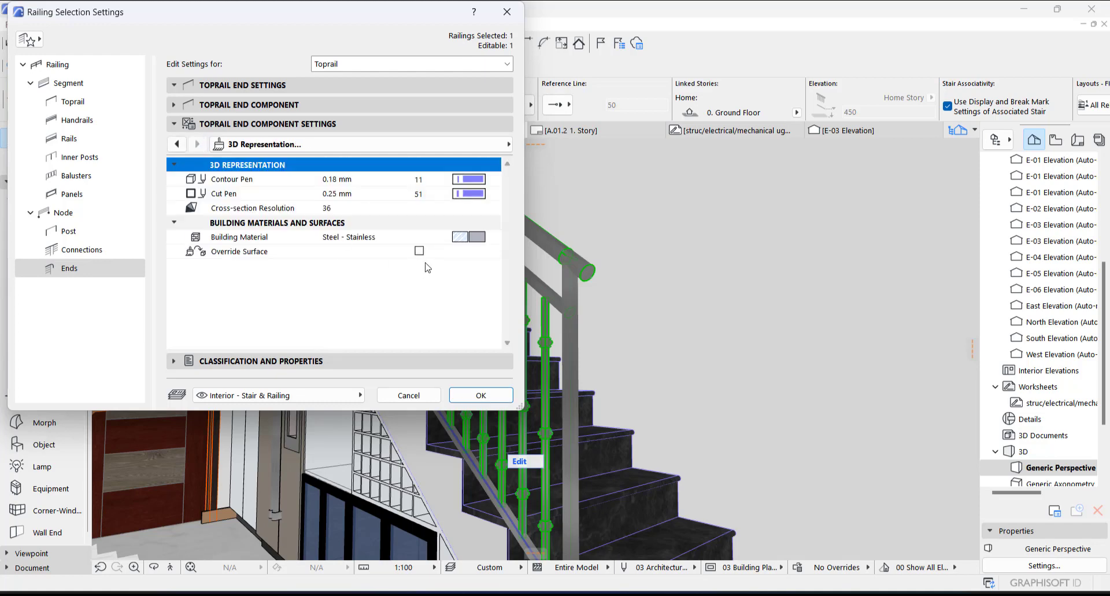
click(419, 251)
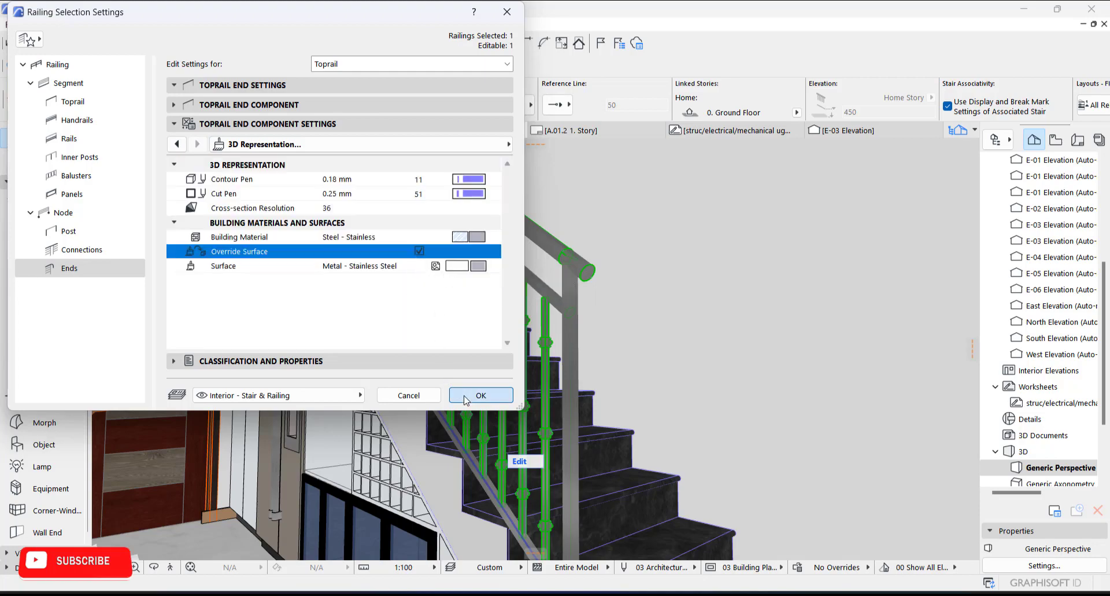
click(454, 394)
scroll(571, 251, up, 3)
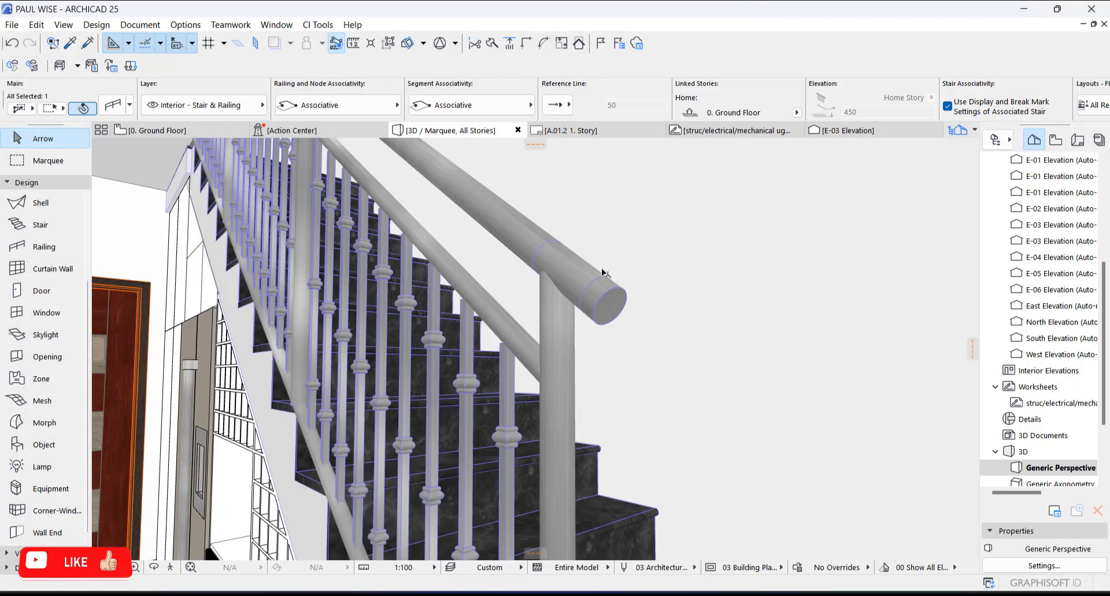
scroll(602, 309, up, 3)
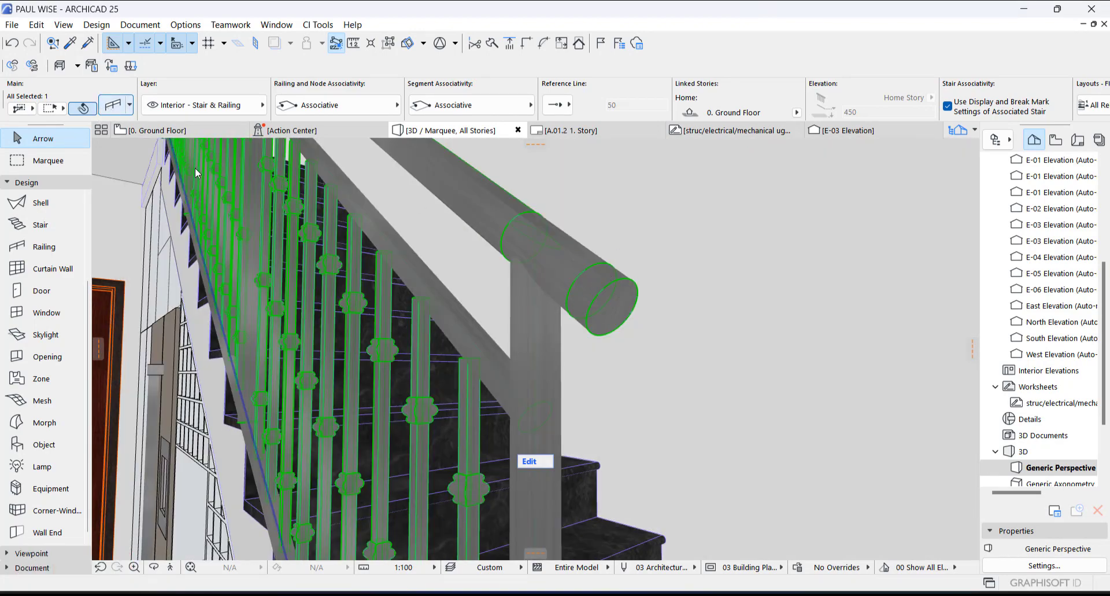
Step: Change the toprail end component's ending type from the flat cap to the wedge-shaped cylinder cut
double_click(207, 186)
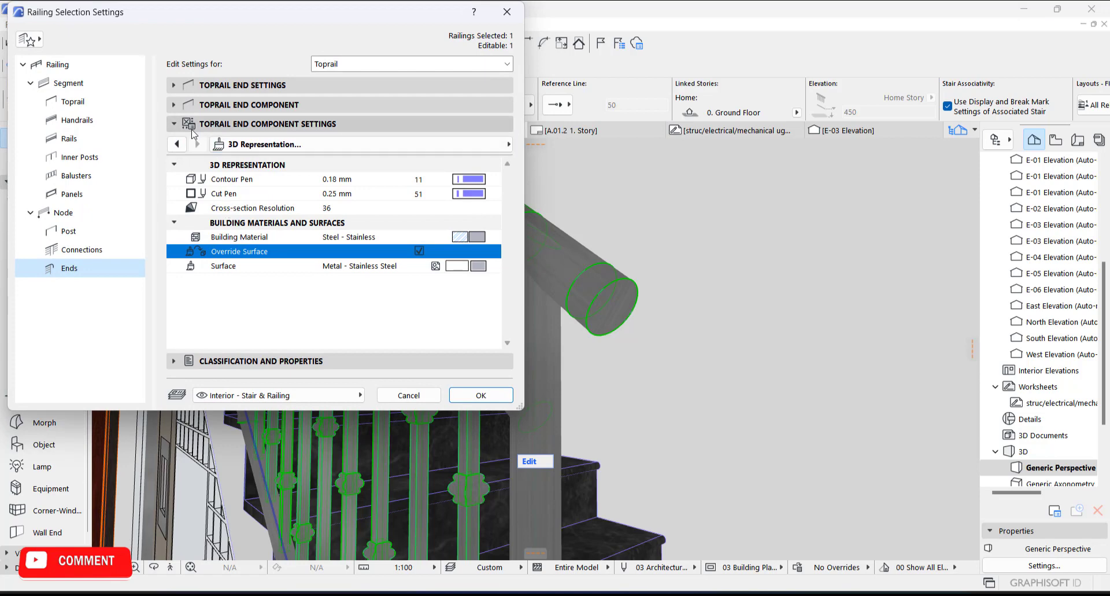
click(177, 144)
click(390, 281)
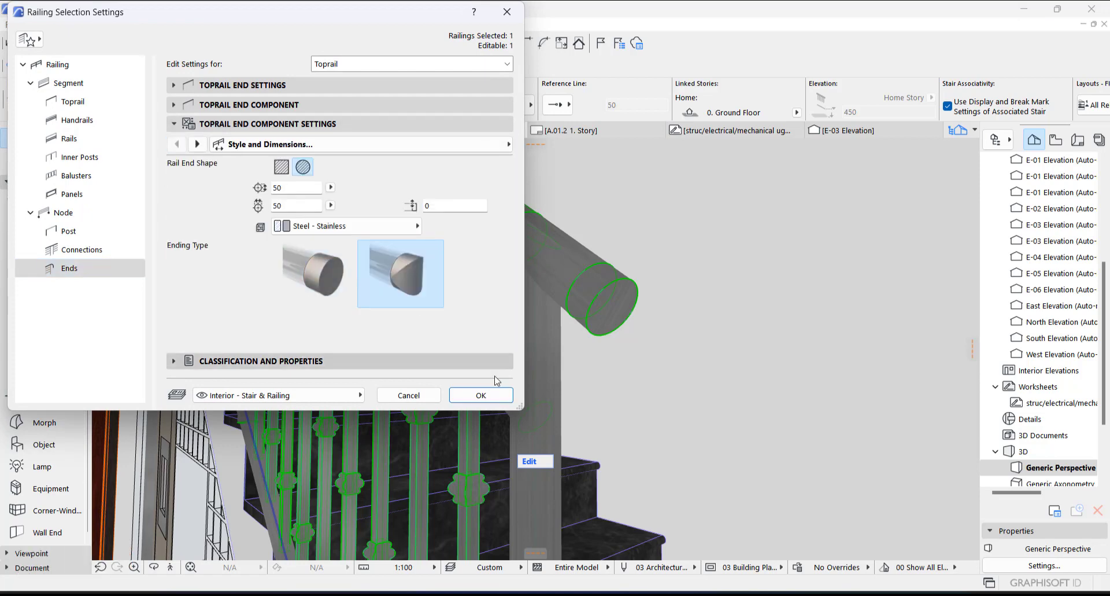
click(496, 397)
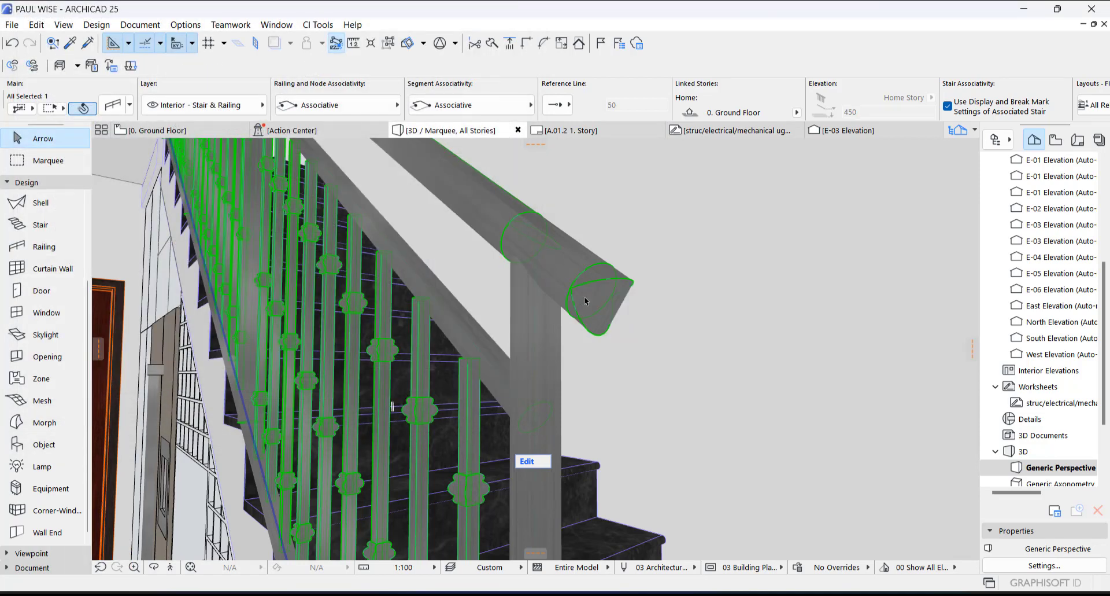
key(ctrl+z)
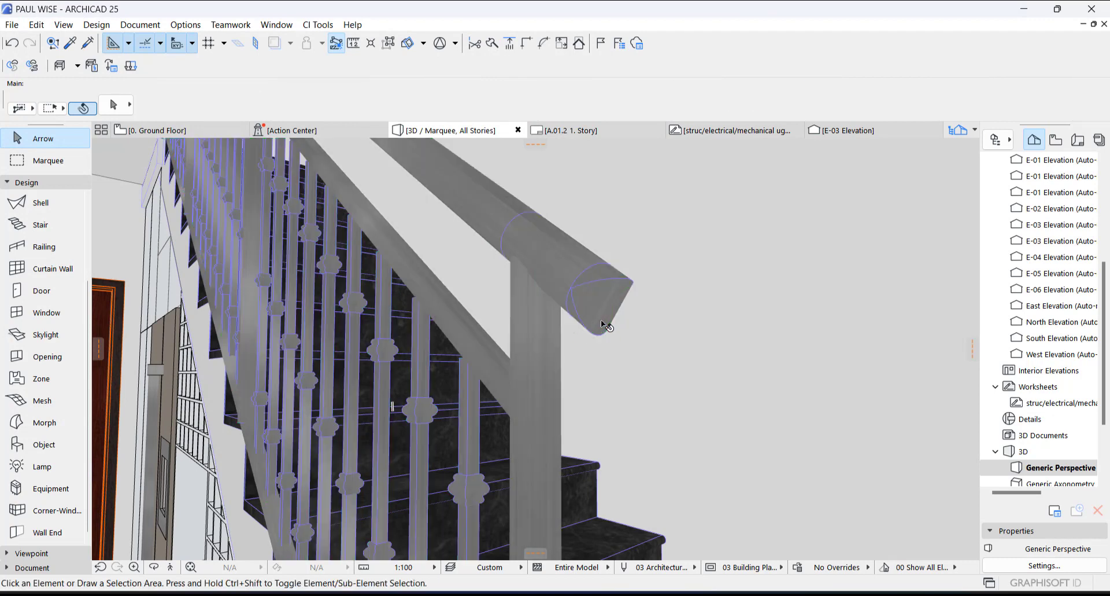
shift+middle_drag(601, 320, 586, 293)
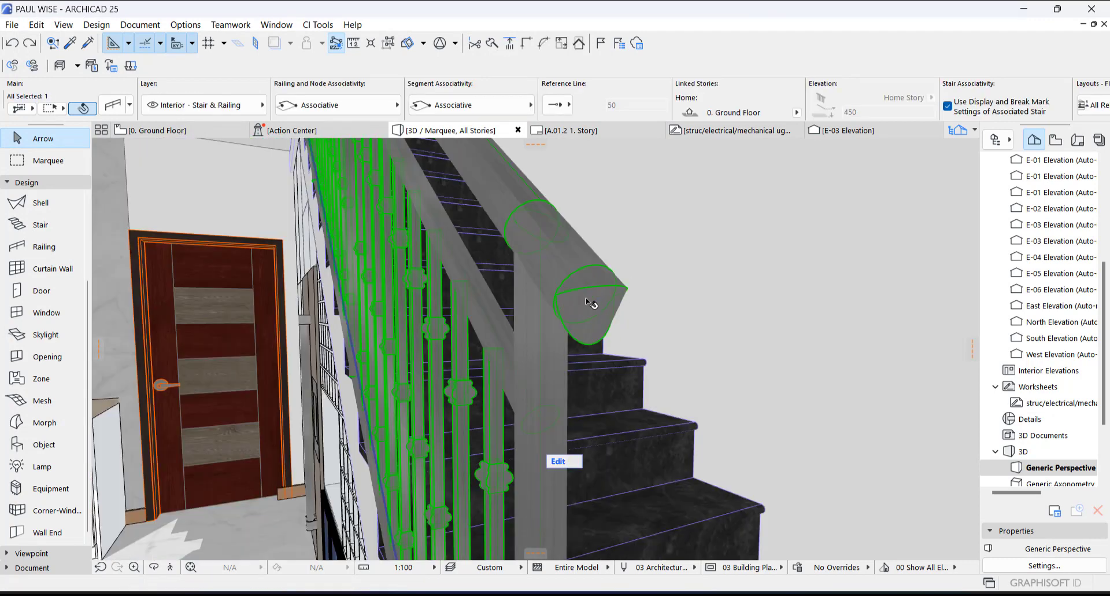
click(125, 113)
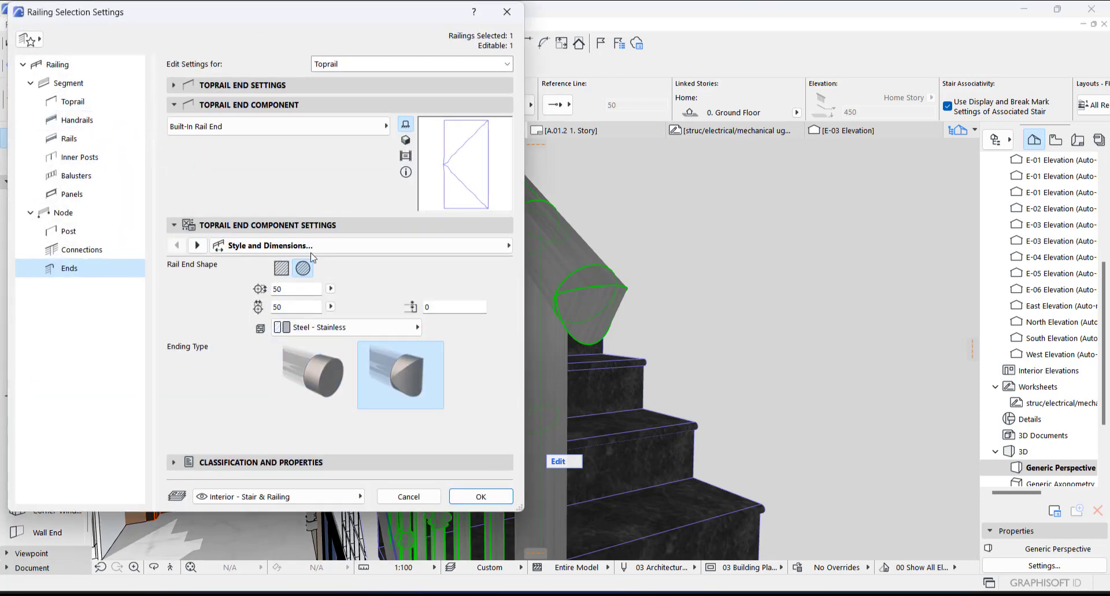
click(339, 131)
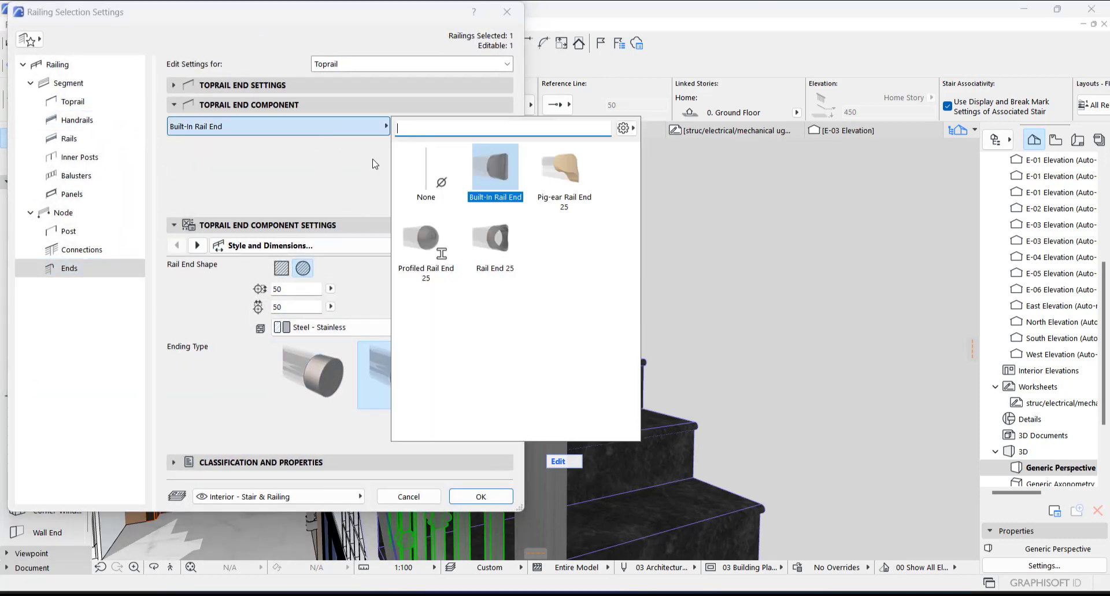
click(429, 255)
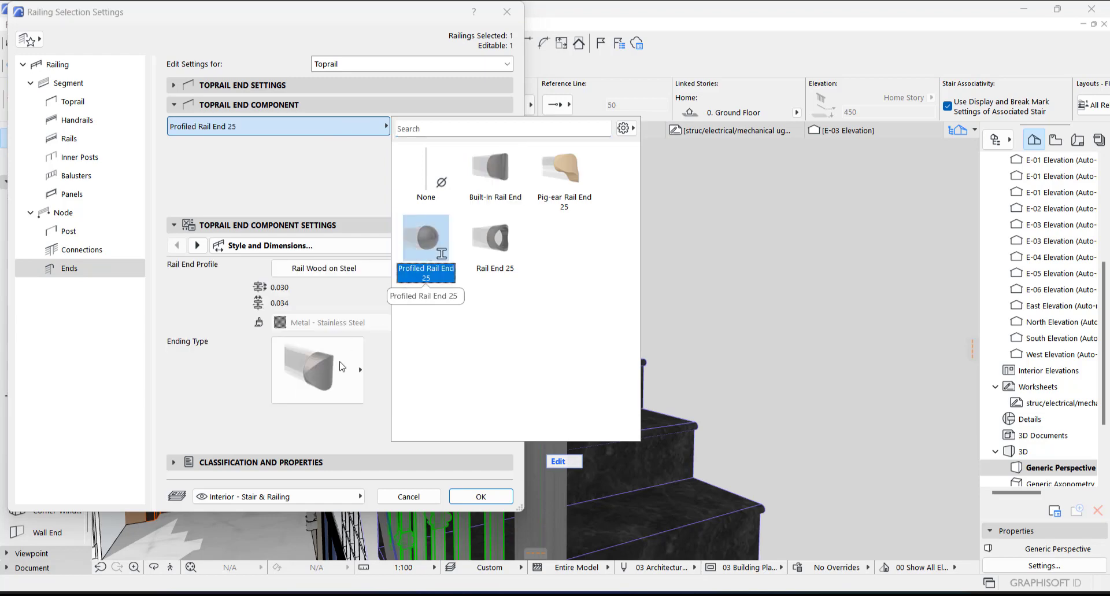
click(341, 399)
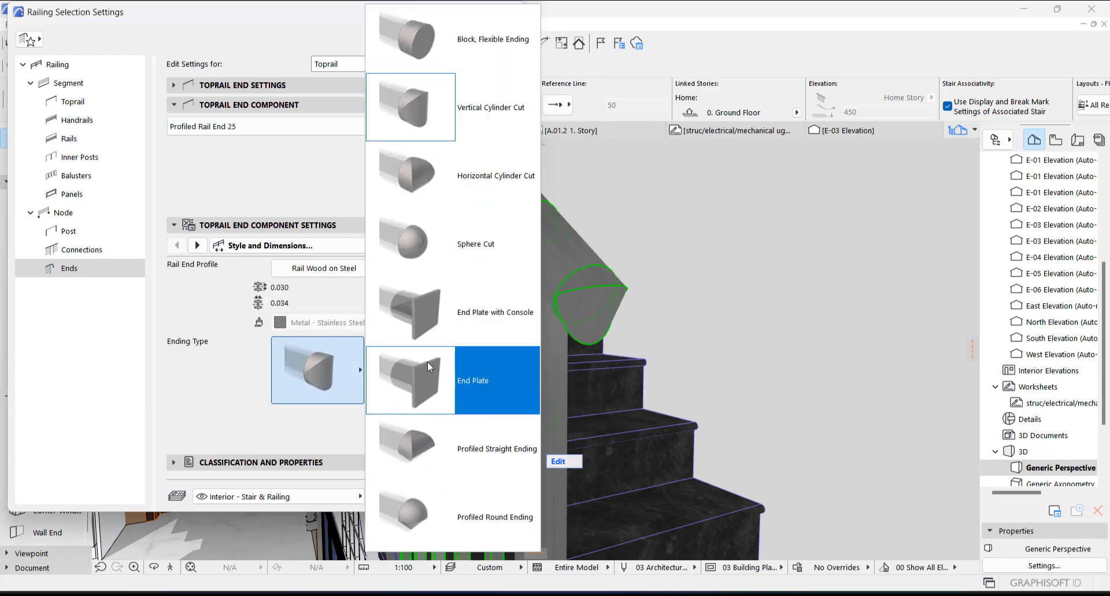
click(416, 227)
click(416, 226)
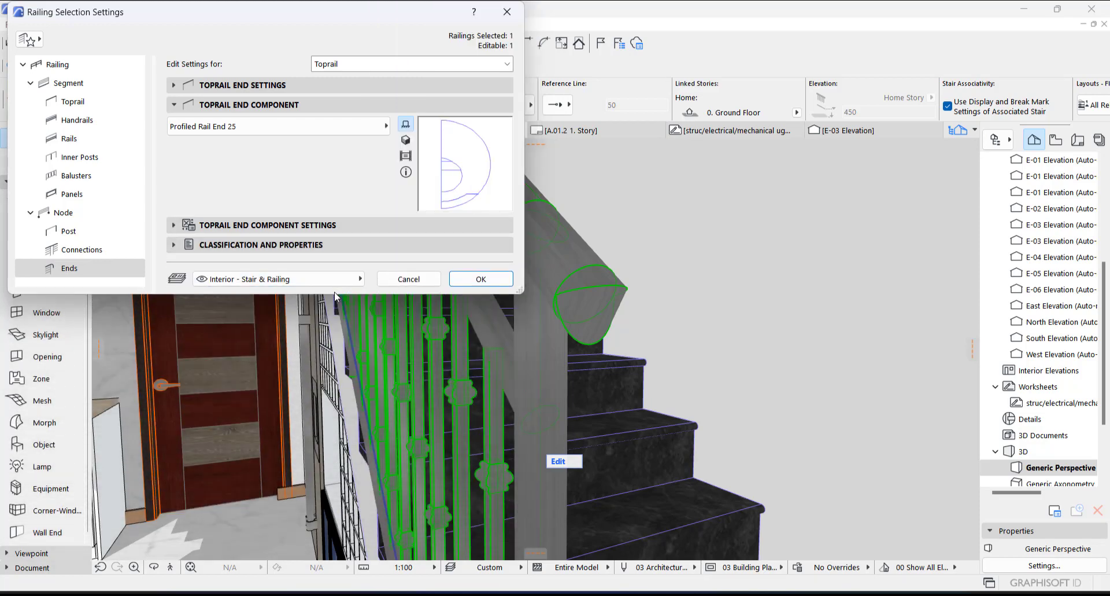
click(292, 225)
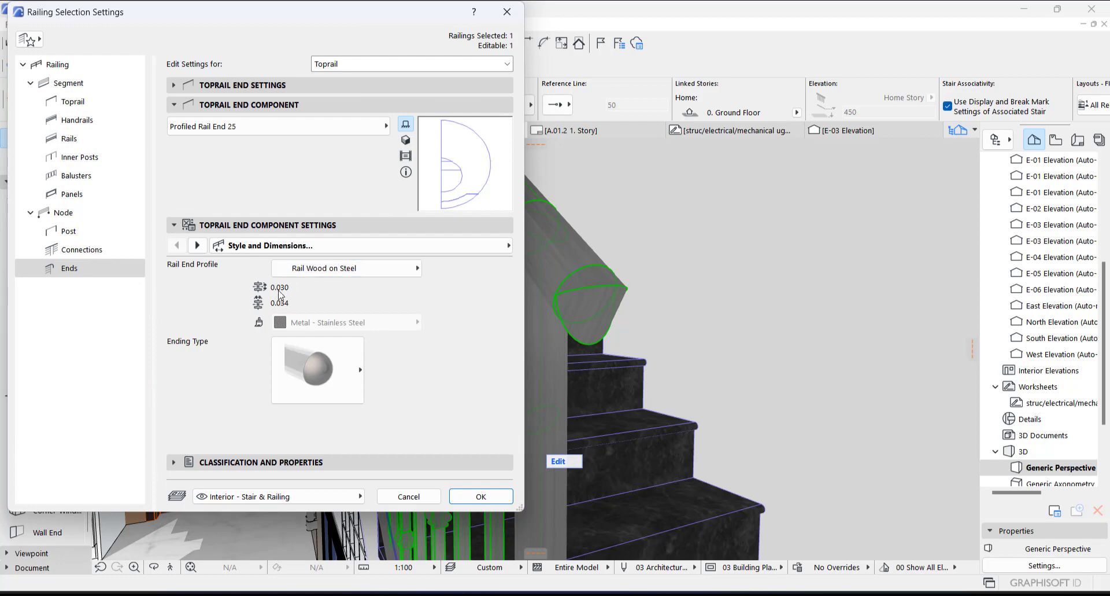
click(197, 245)
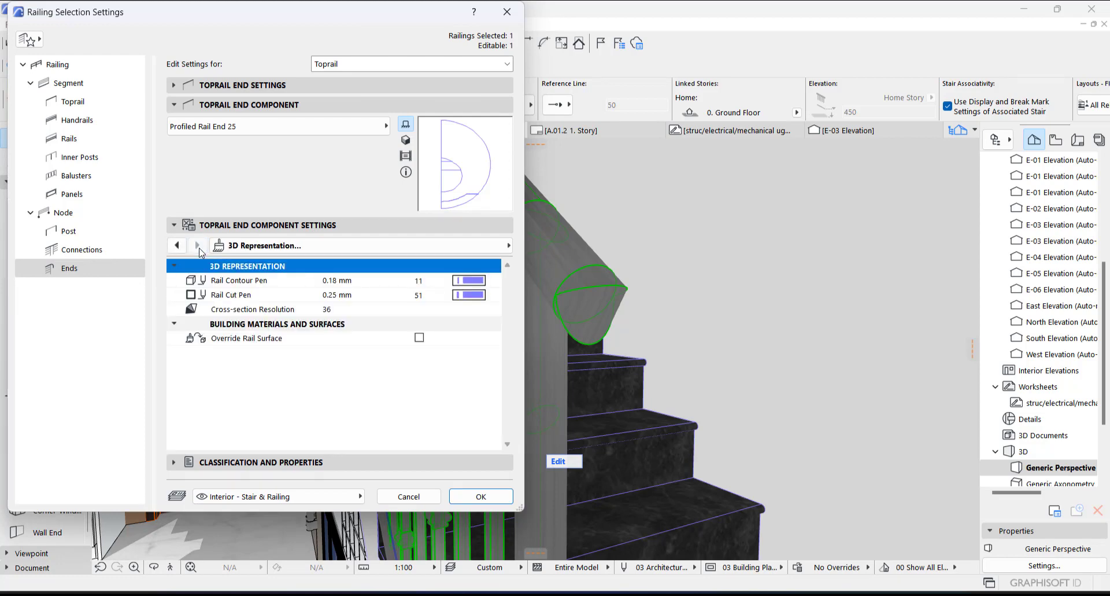
click(176, 247)
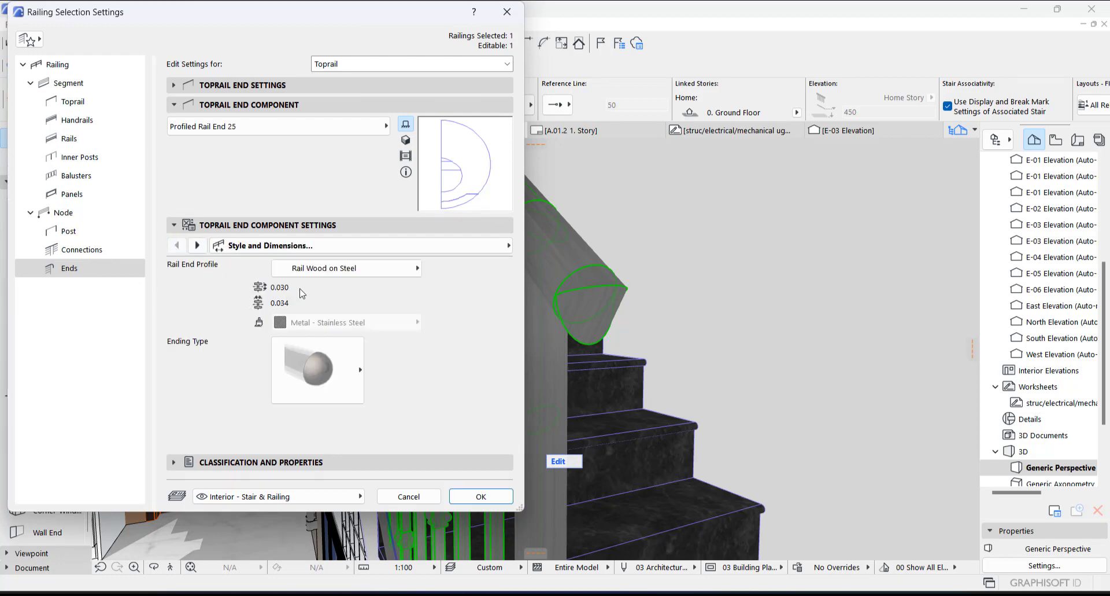
click(403, 272)
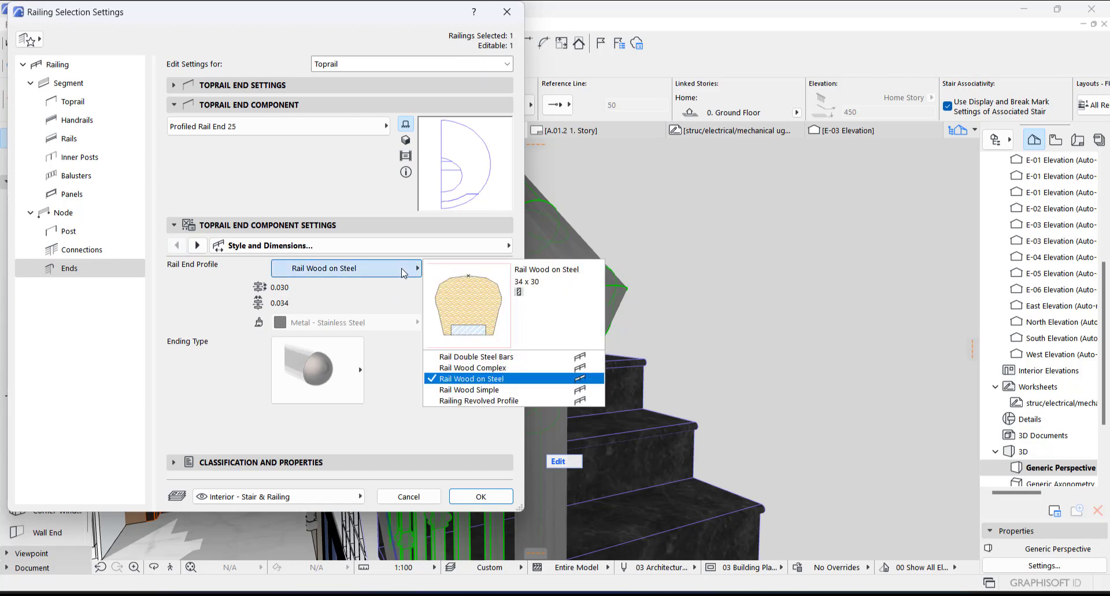
click(291, 299)
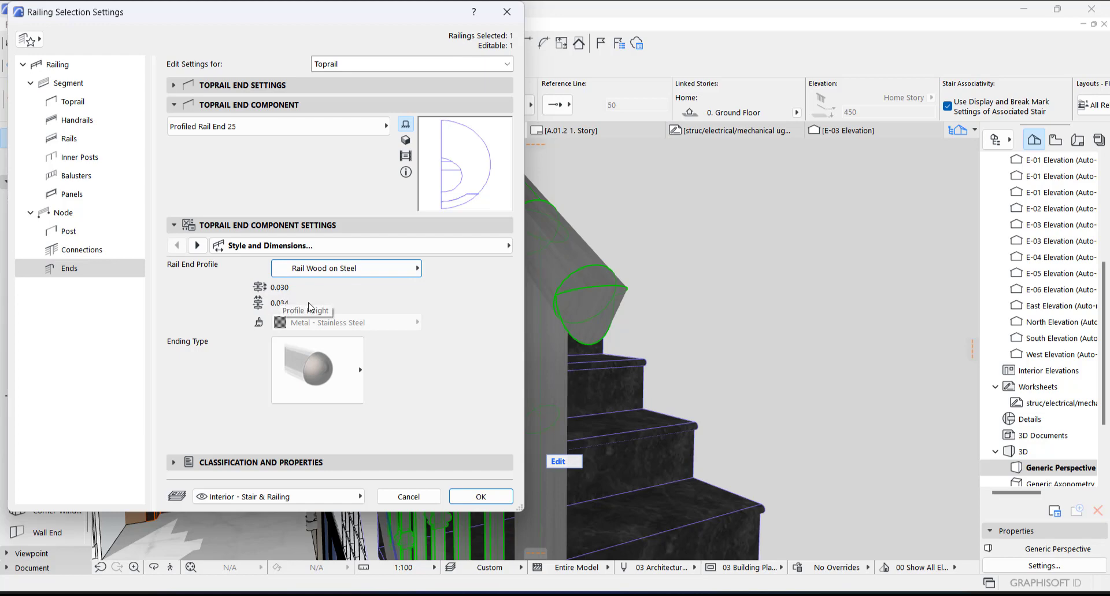
click(345, 269)
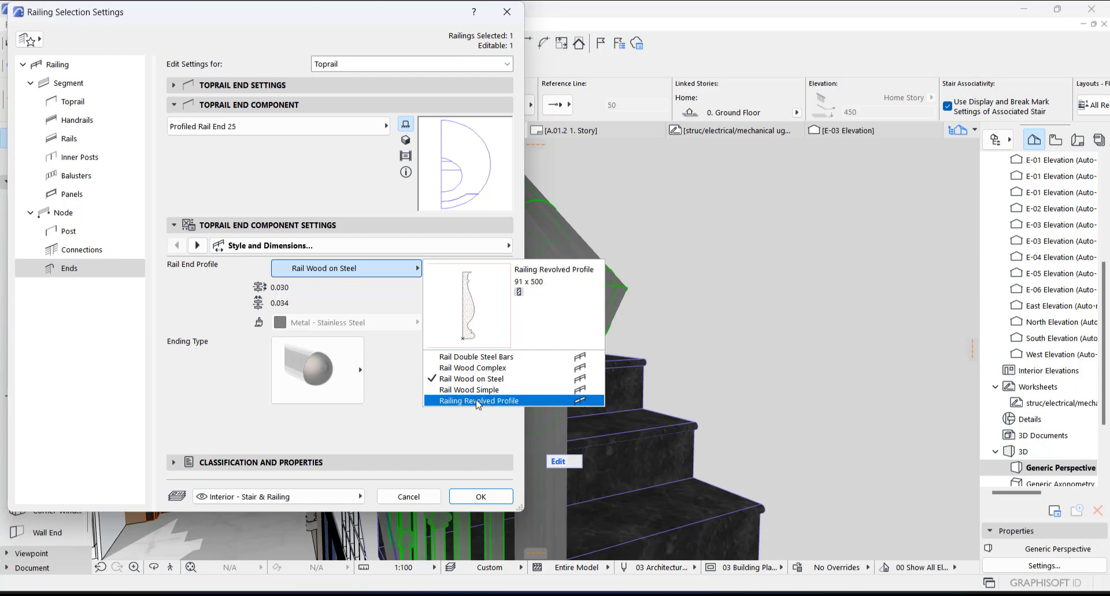
click(413, 269)
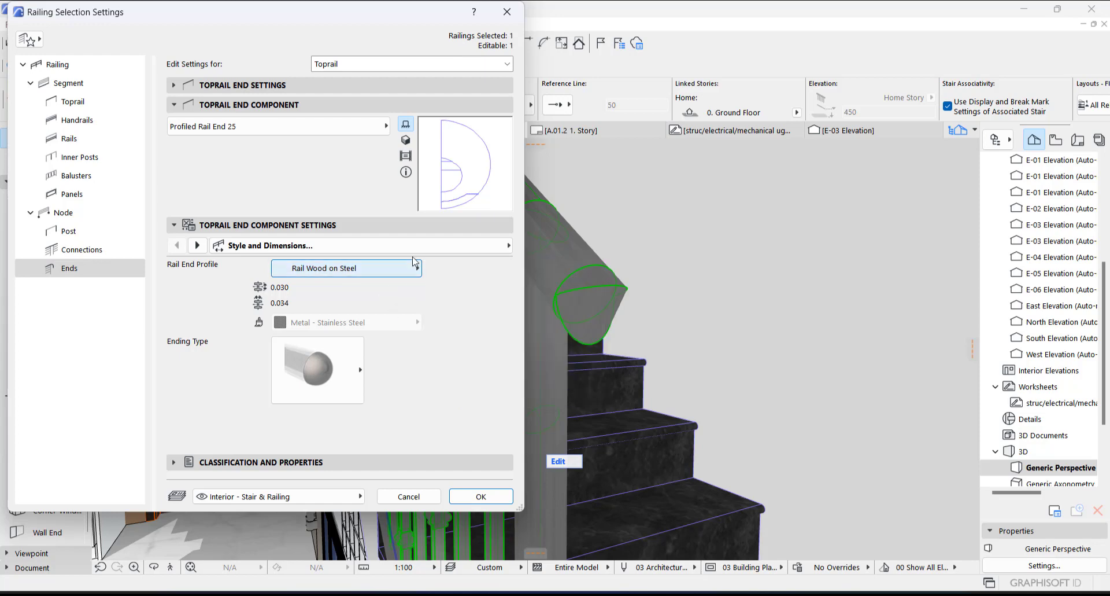
click(385, 126)
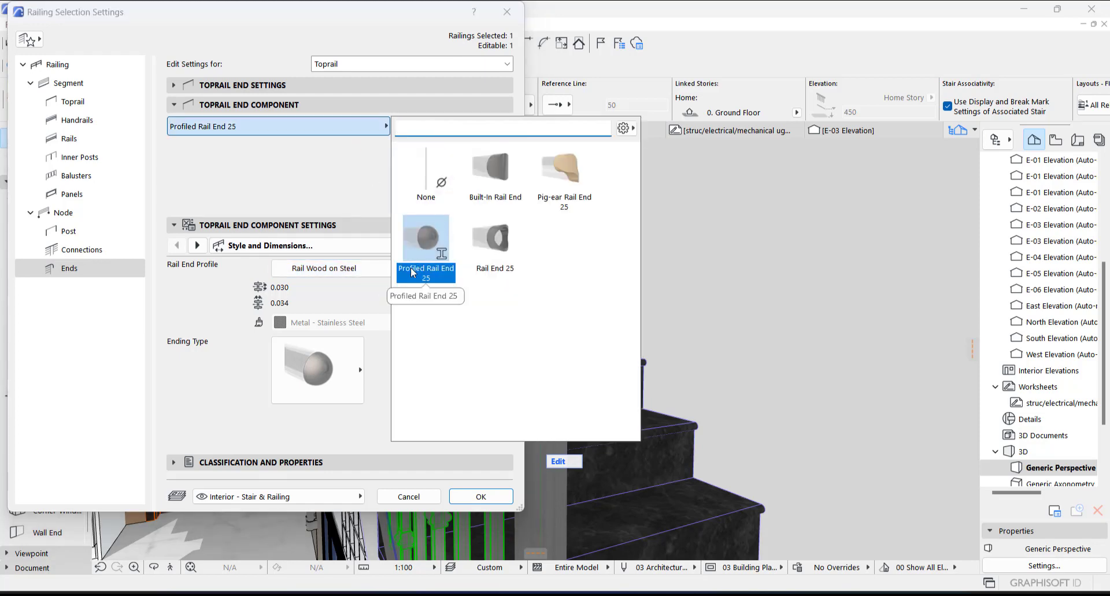
click(344, 299)
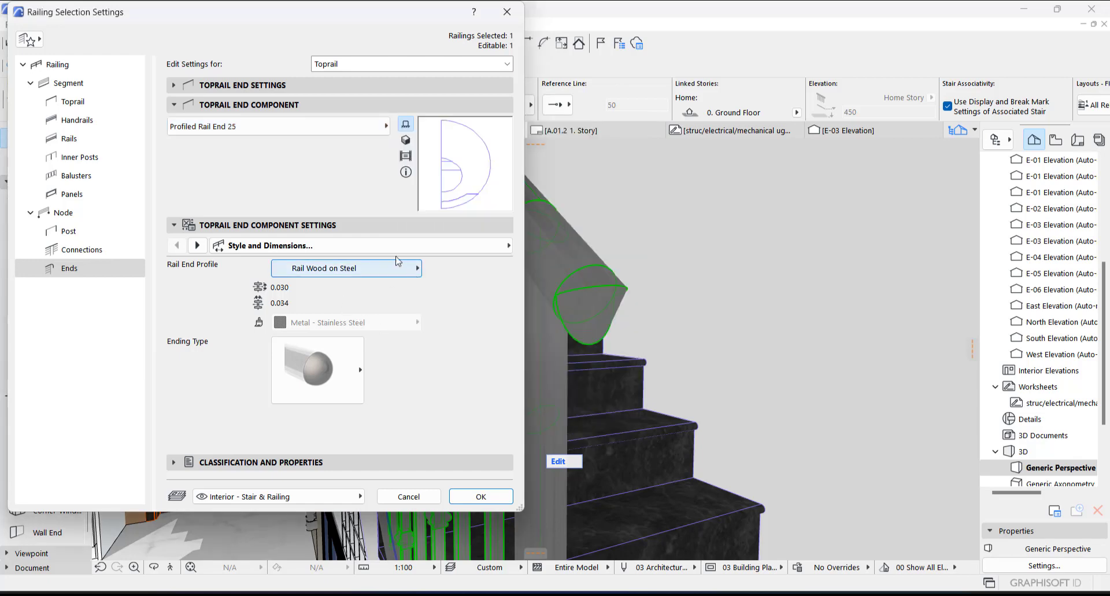
click(365, 130)
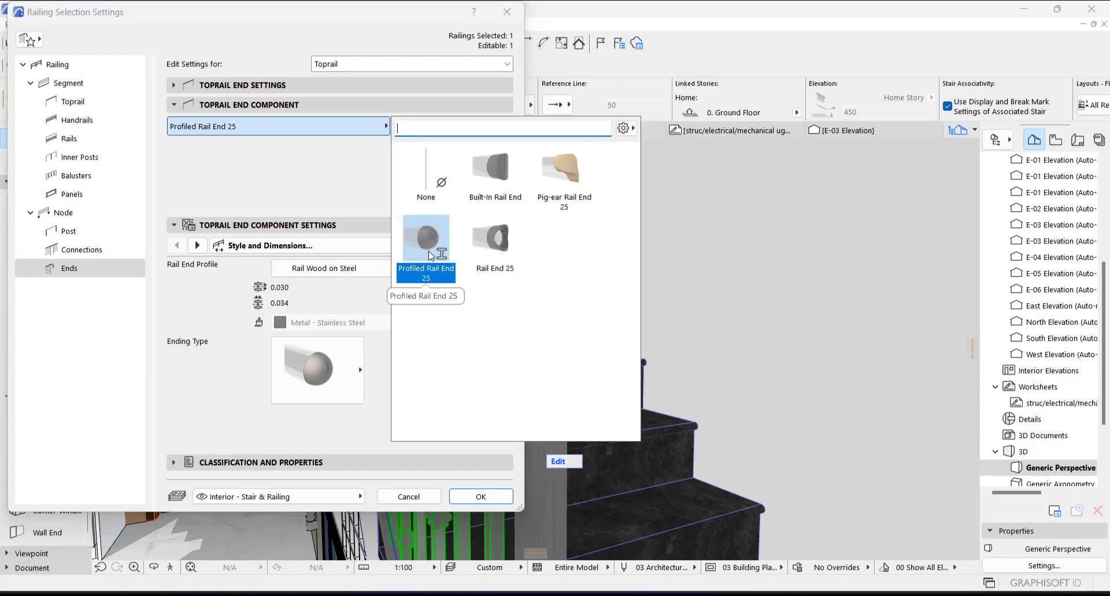
click(443, 238)
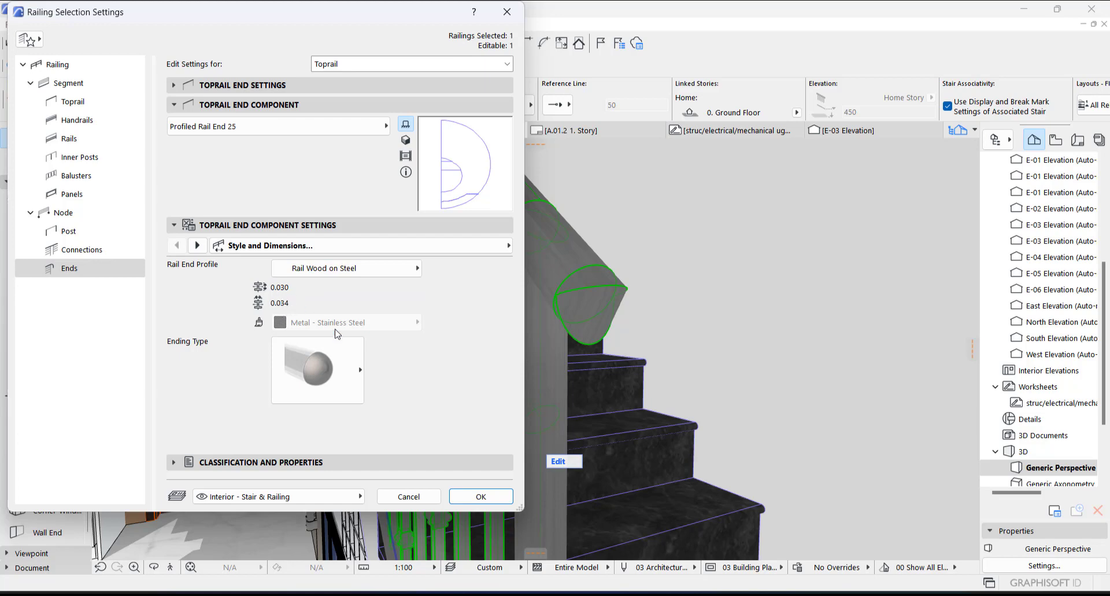
click(407, 496)
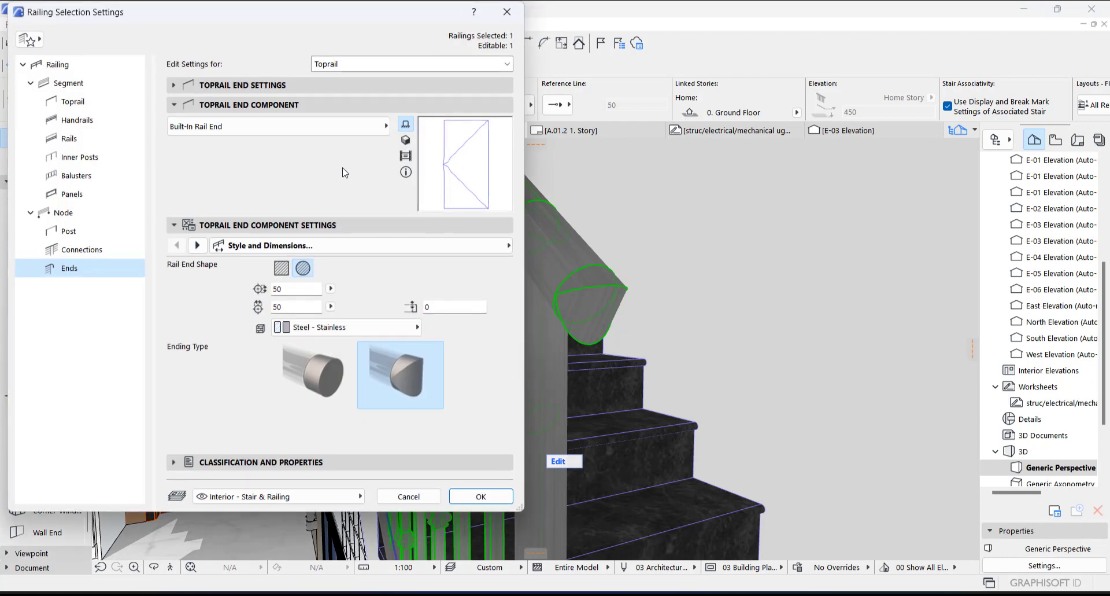
Step: Set the railing's toprail end component to None and apply the railing settings
click(328, 127)
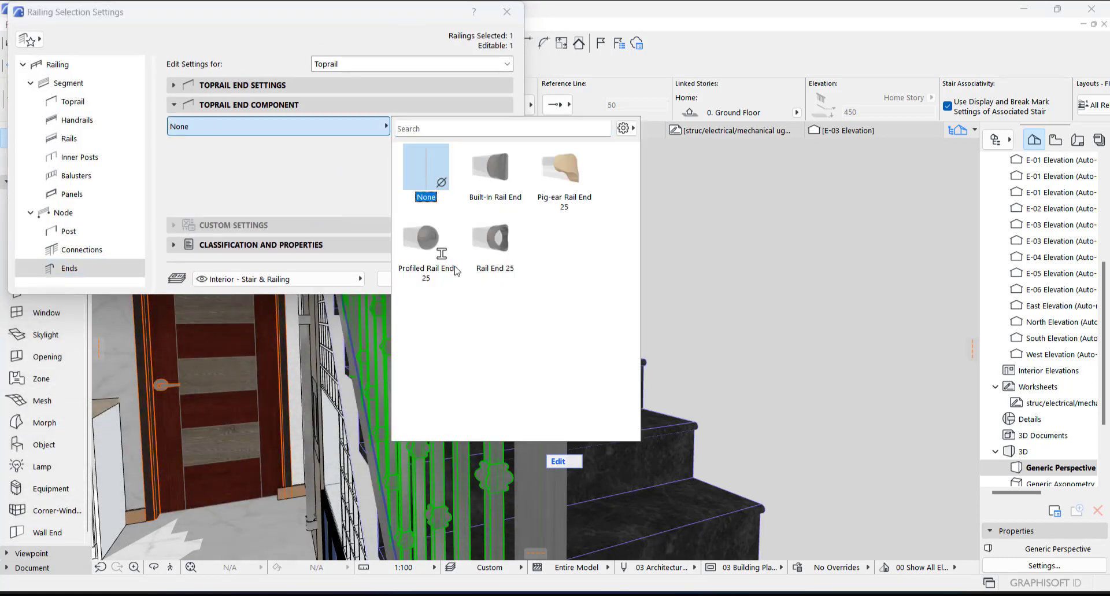
click(480, 279)
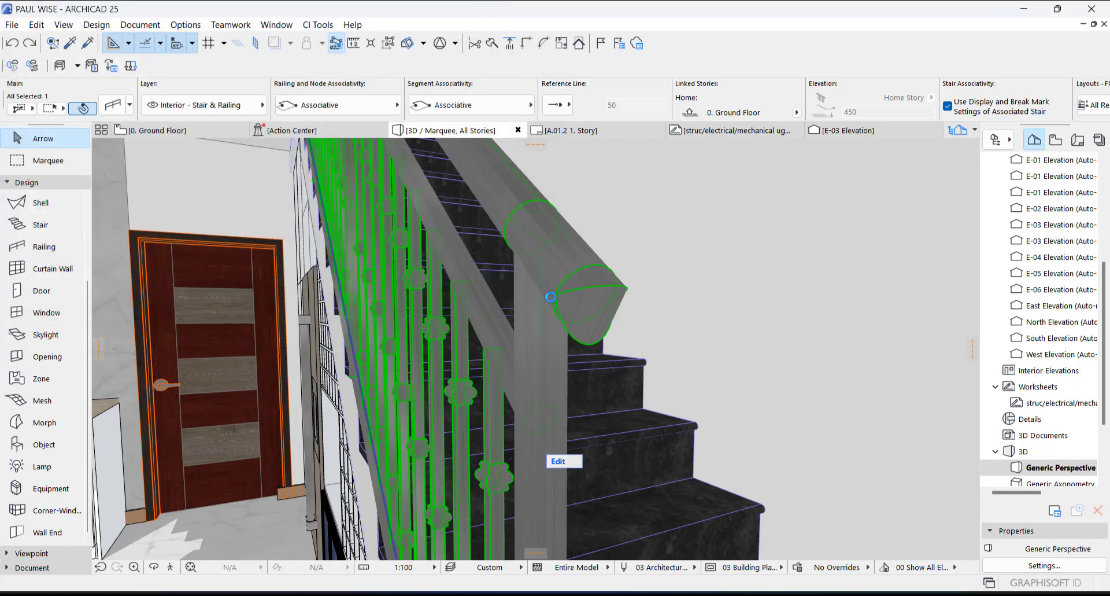
key(Escape)
Step: On the ground floor plan, start the Object tool and find and choose the Sphere 25 library part
key(F2)
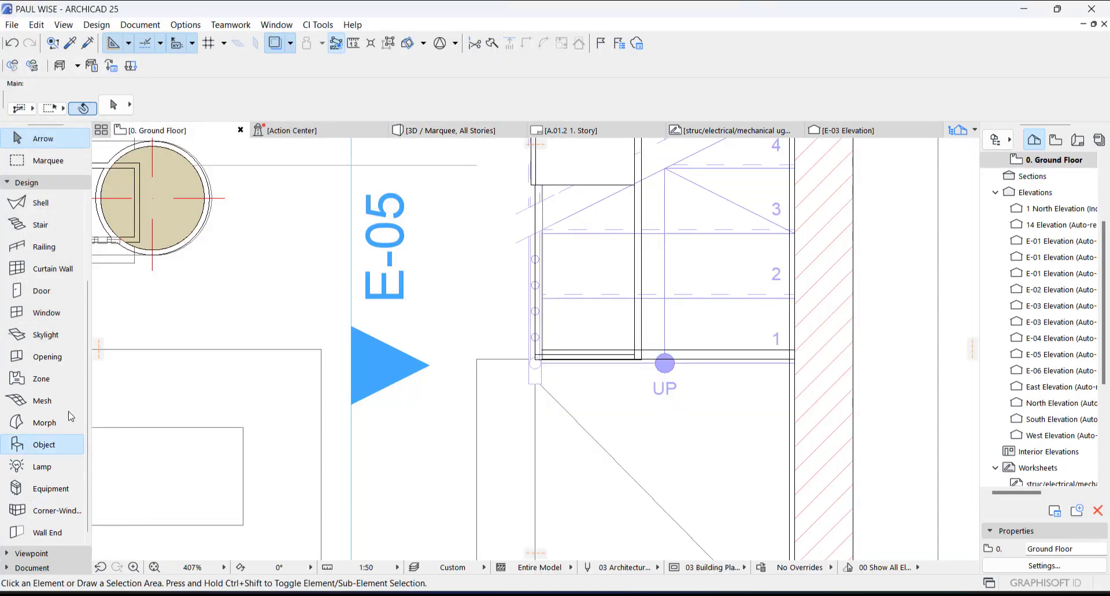
click(45, 444)
click(113, 106)
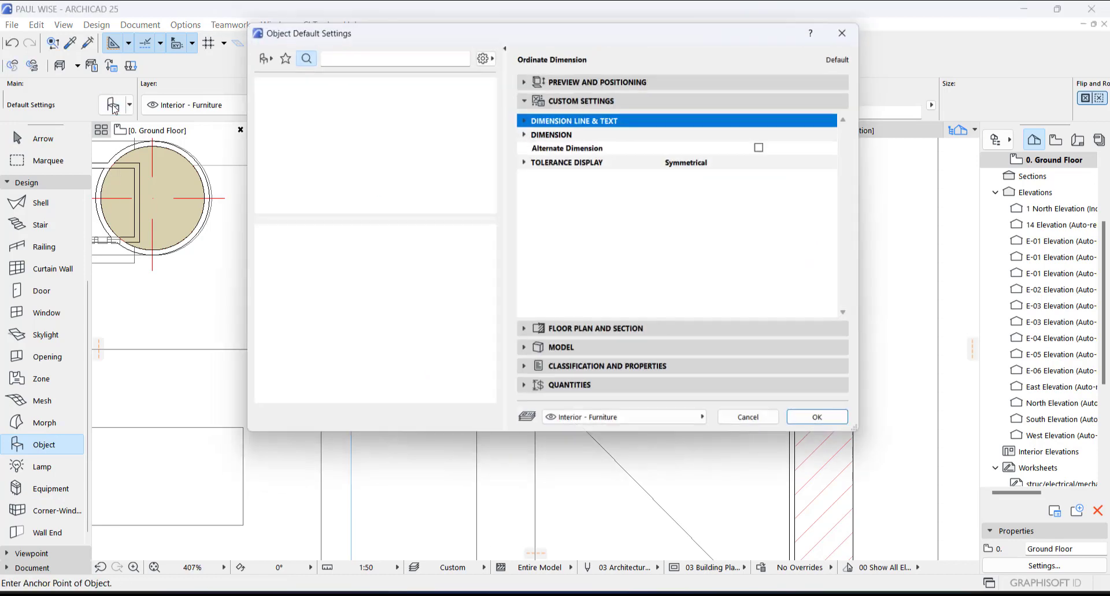
click(321, 50)
text(sph)
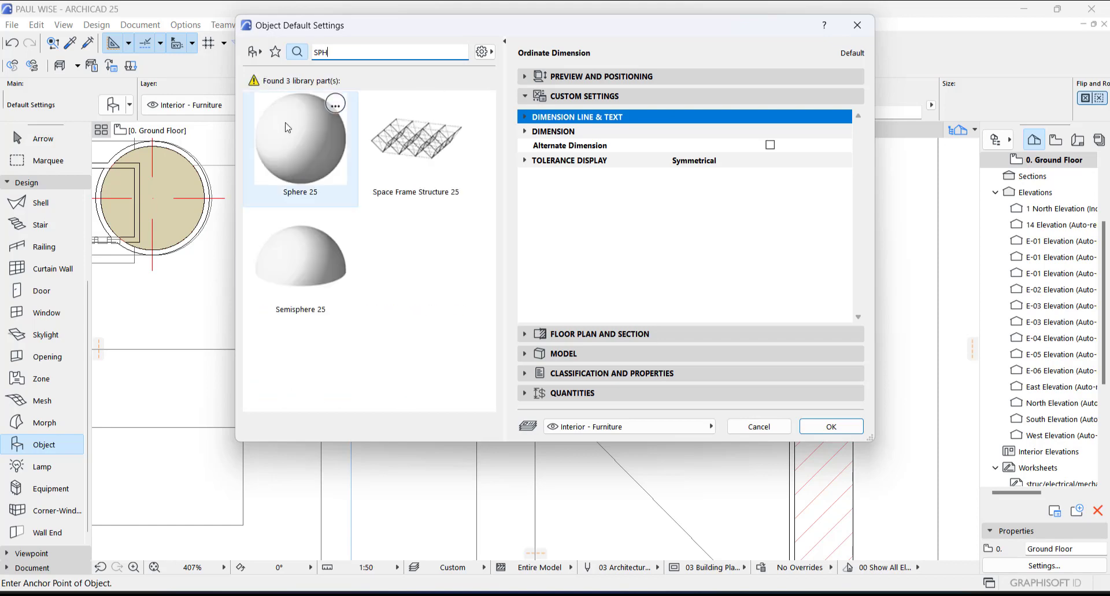
click(301, 135)
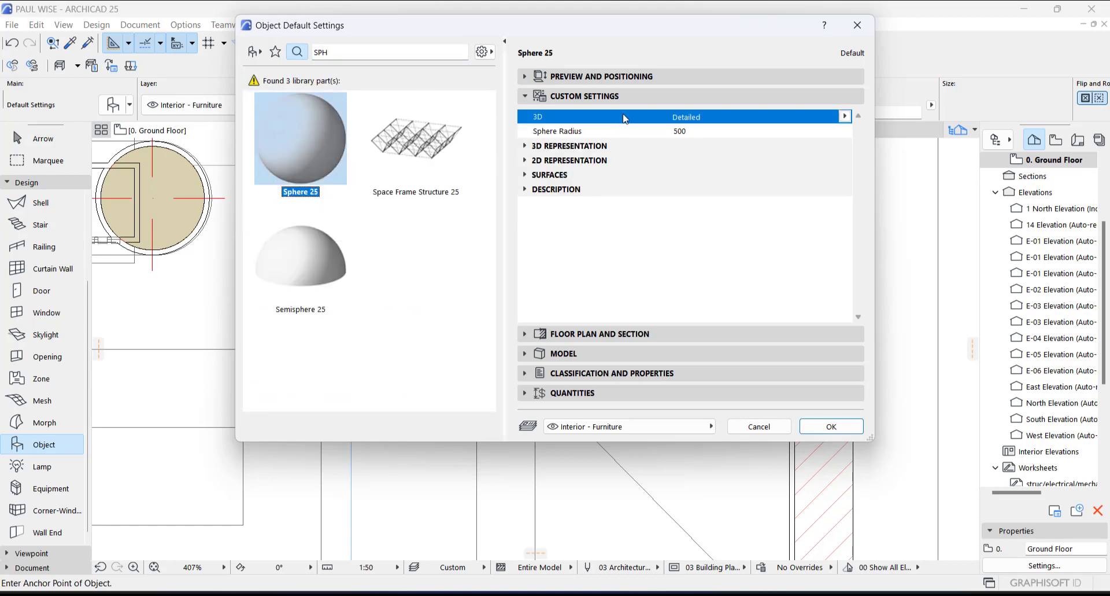
Step: Set the sphere's radius to 60 and override its surface with Metal - Stainless Steel
click(679, 132)
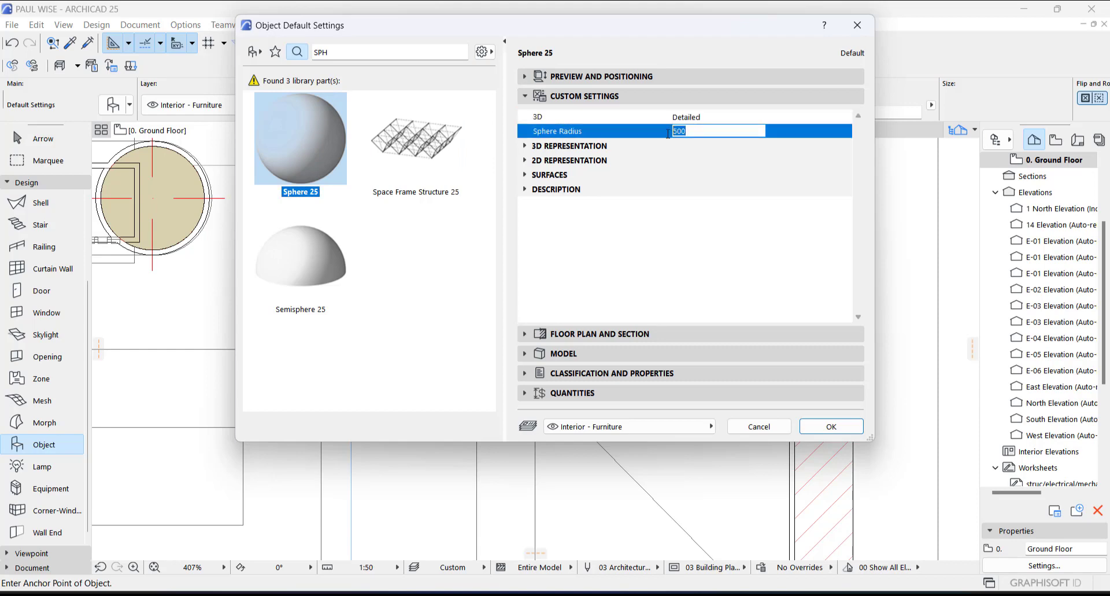
text(60)
click(612, 76)
click(613, 77)
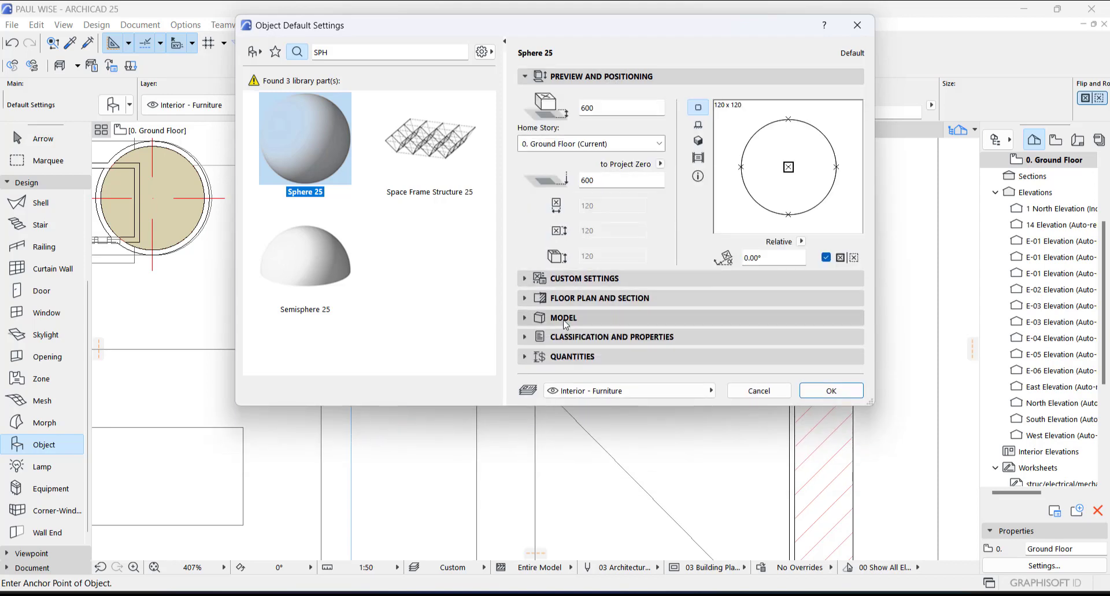
click(564, 318)
click(528, 359)
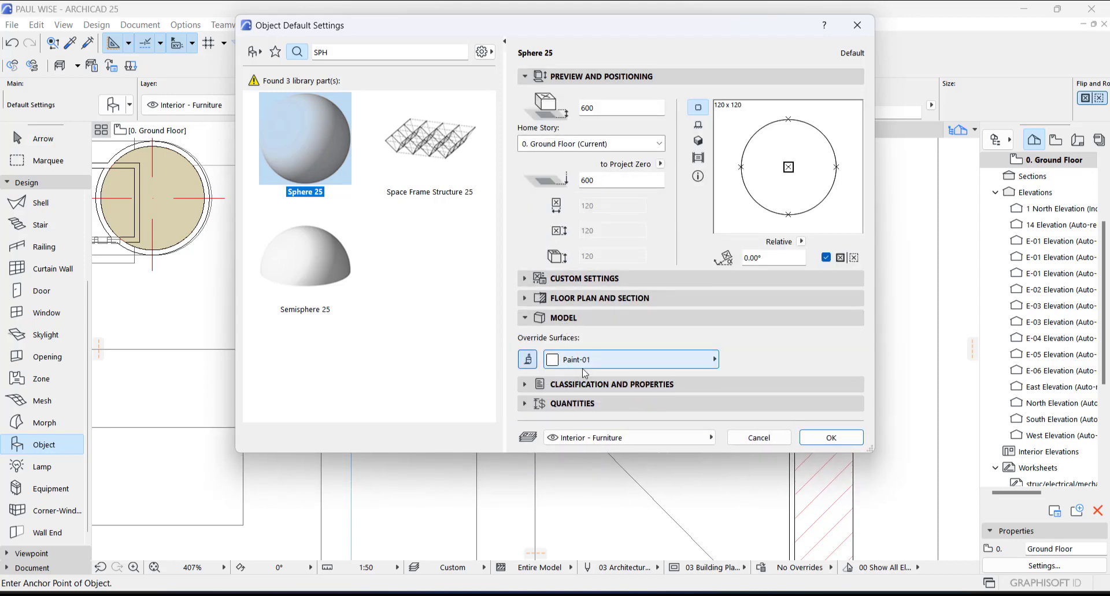
click(558, 359)
click(307, 398)
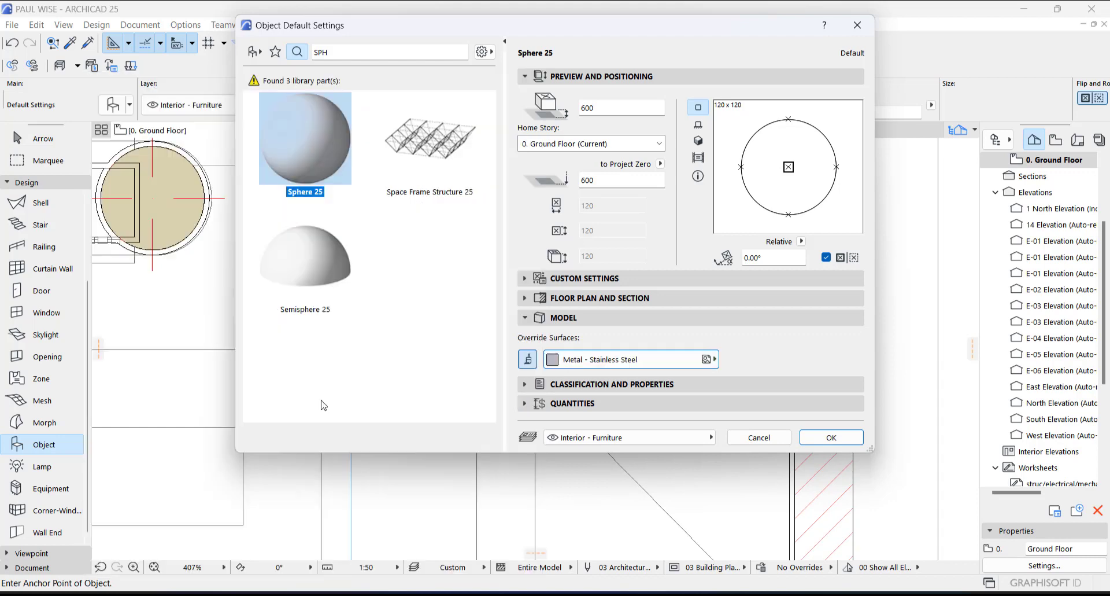
click(828, 438)
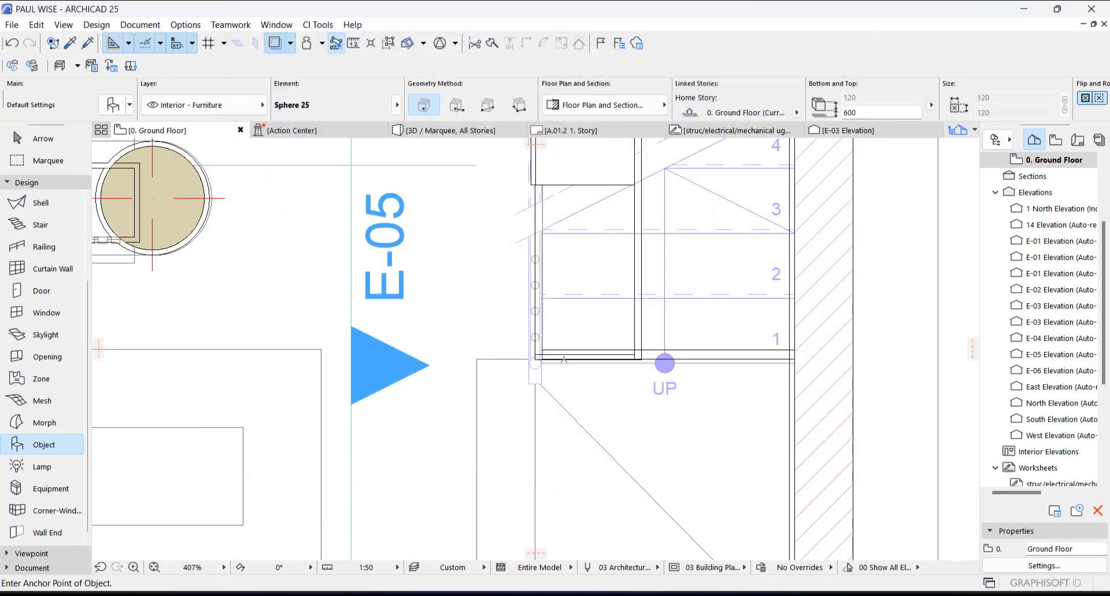
Step: Place the sphere in plan just beyond the railing's lower end post, centred on the railing line, and shift it slightly farther from the post
scroll(573, 365, up, 4)
click(549, 386)
key(shift+F1)
click(565, 384)
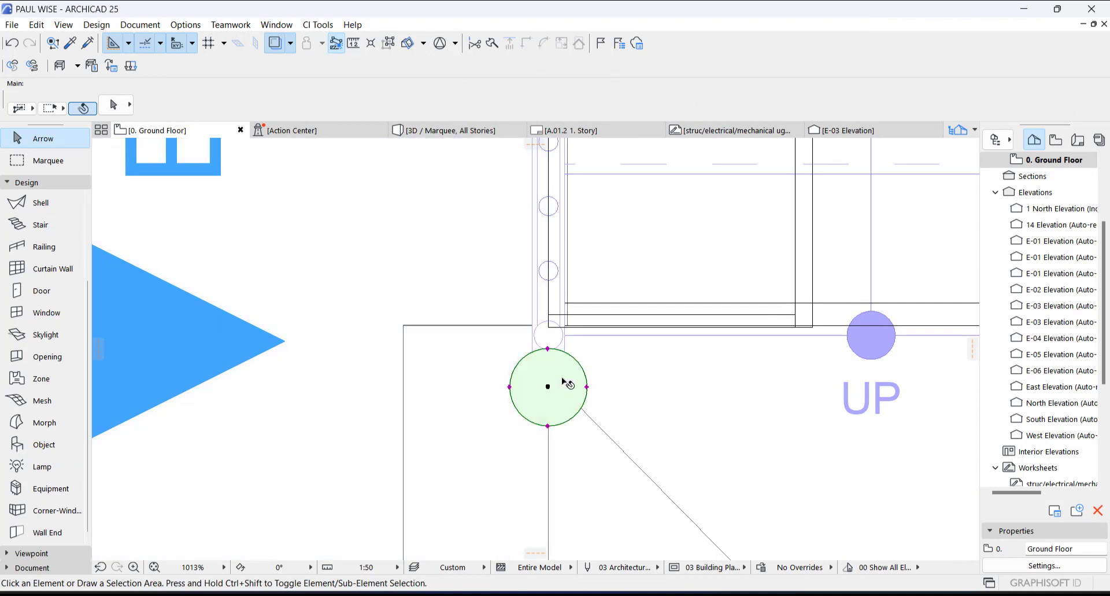
key(Escape)
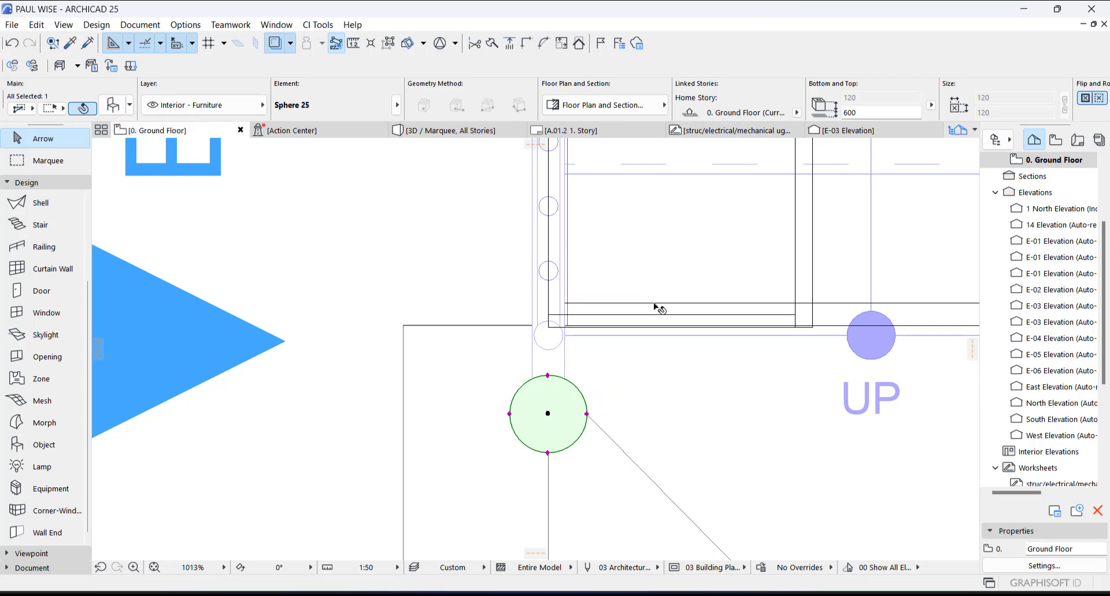
Step: In the 3D view, move the sphere vertically up to the toprail's lower end, at an elevation of about 1492
key(F3)
key(Escape)
scroll(686, 270, down, 7)
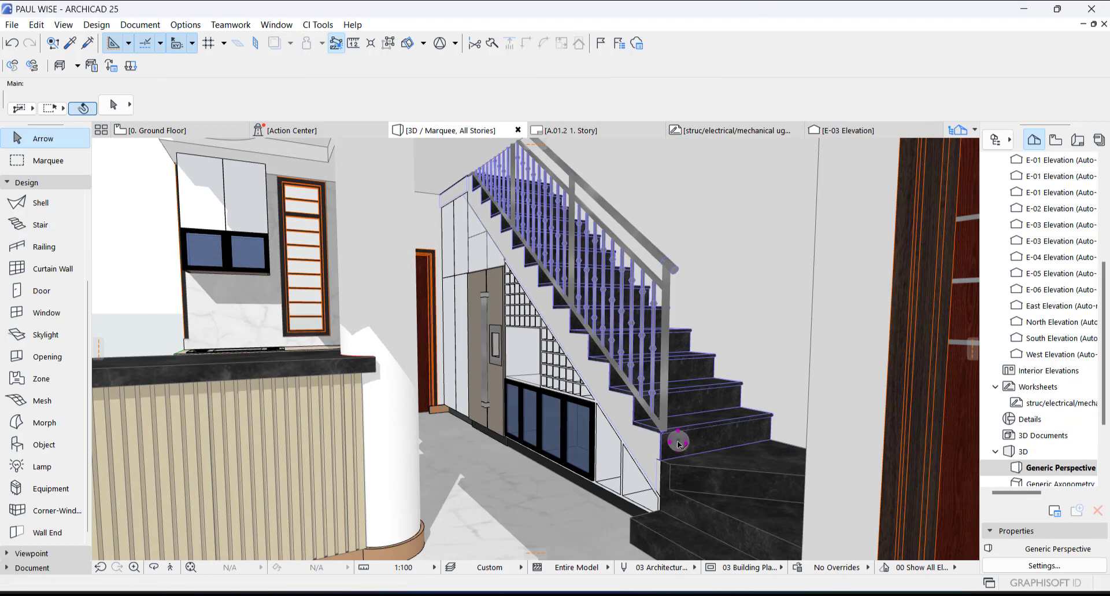
click(678, 442)
key(ctrl+d)
click(681, 444)
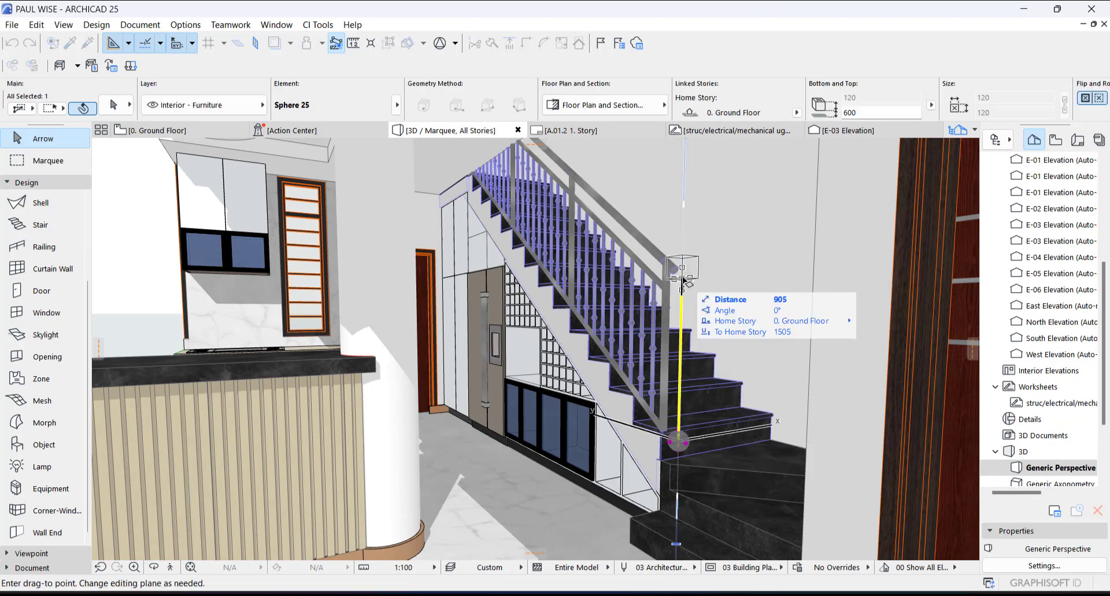
click(681, 282)
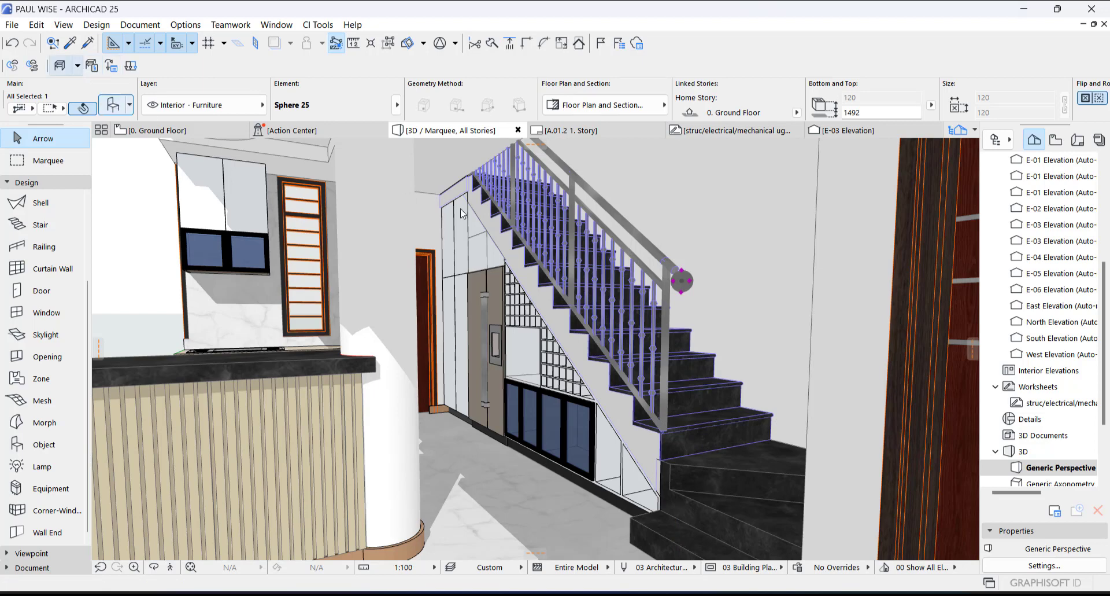
Step: Set the sphere's radius to 30
key(ctrl+t)
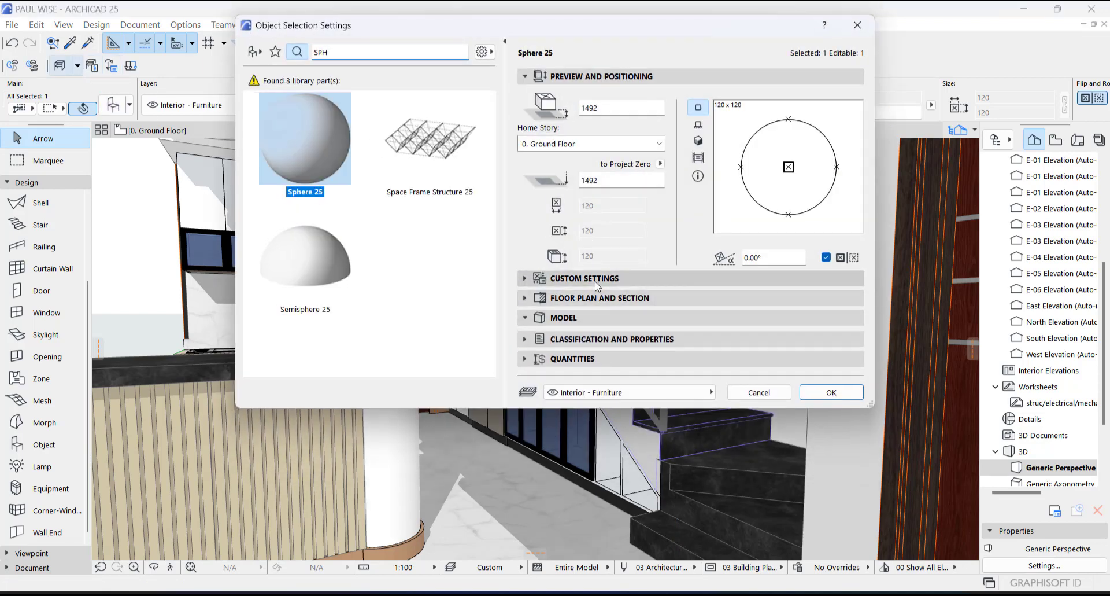
click(597, 278)
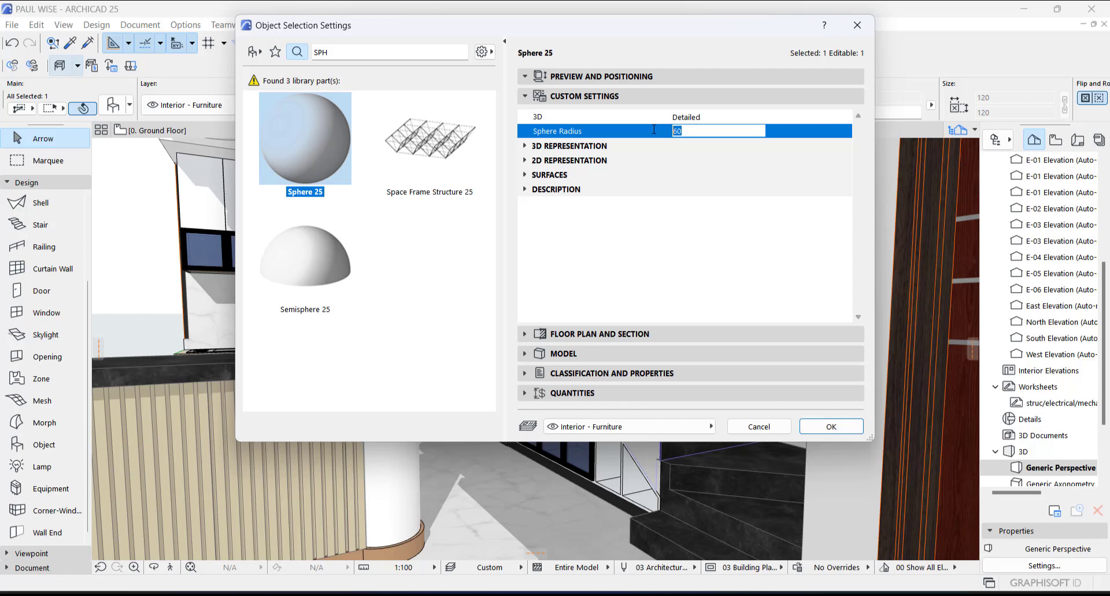
click(831, 426)
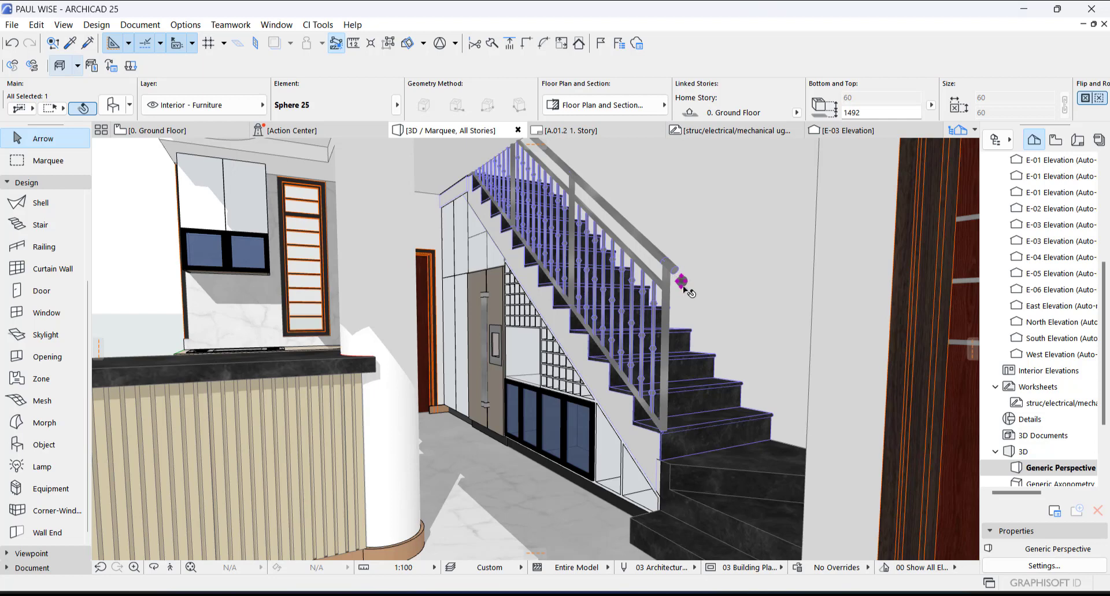
Step: On the ground floor plan, move the sphere along the railing line so its edge meets the end of the toprail
key(F2)
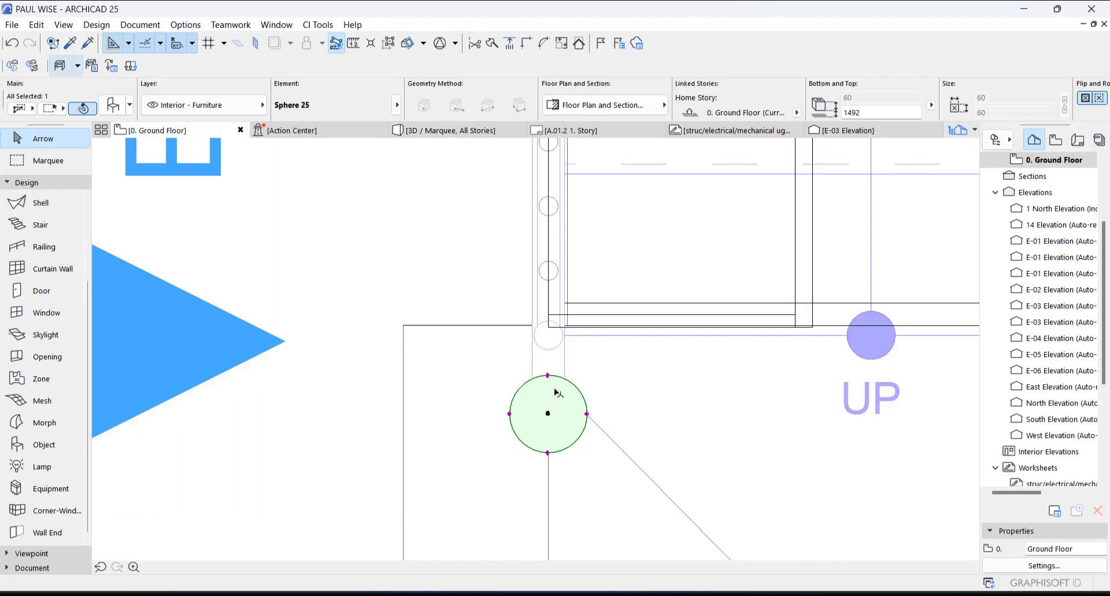
scroll(554, 390, down, 2)
key(ctrl+d)
scroll(551, 392, up, 3)
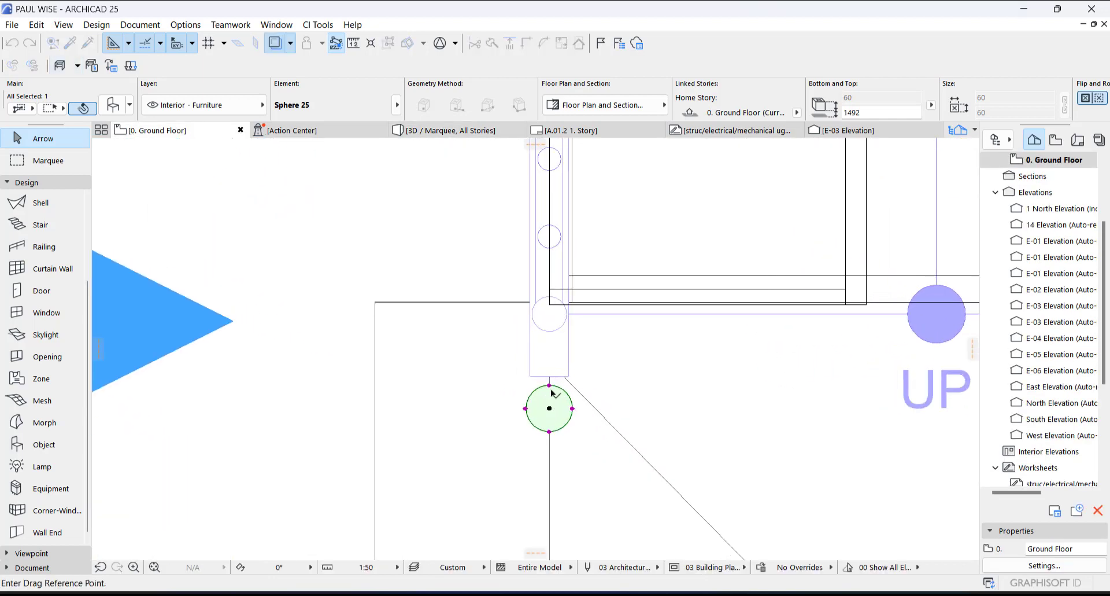
click(550, 386)
click(549, 366)
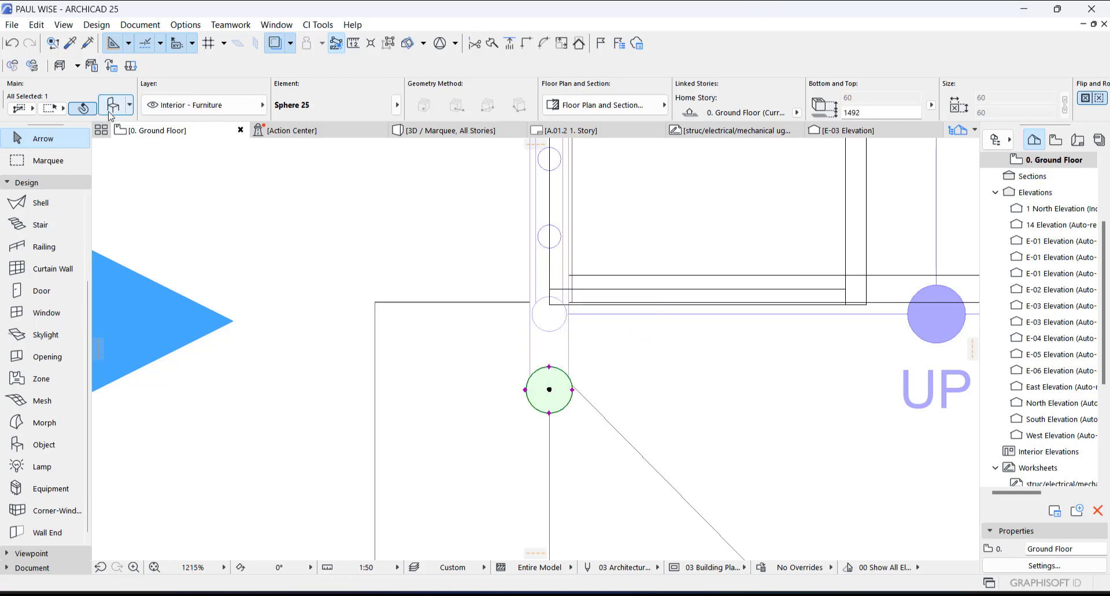
Step: Set the sphere's radius to 35
key(ctrl+t)
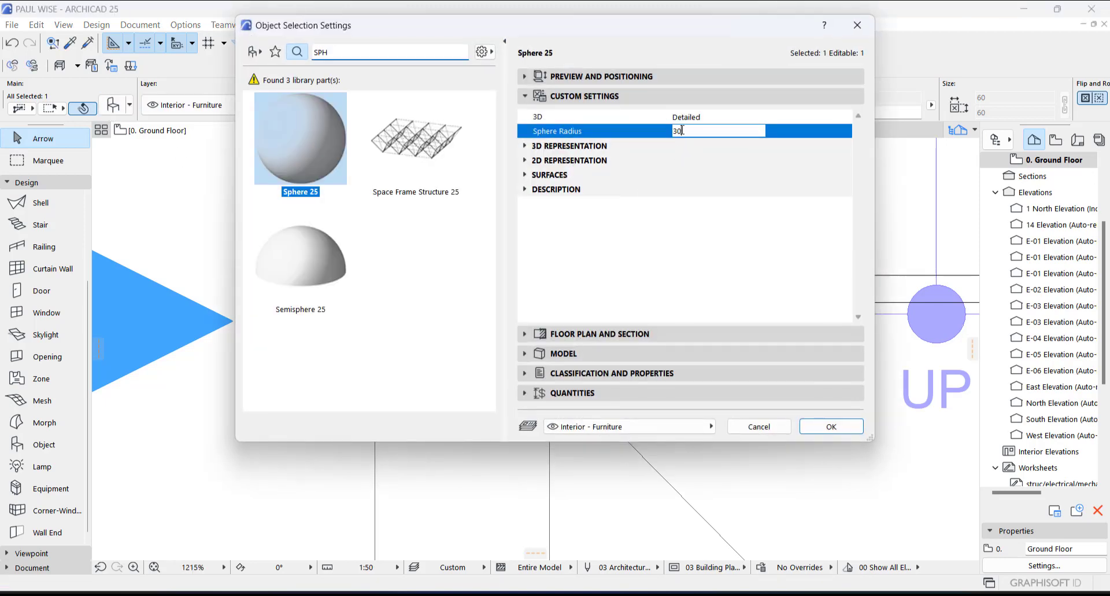
text(5)
click(826, 431)
scroll(754, 425, down, 5)
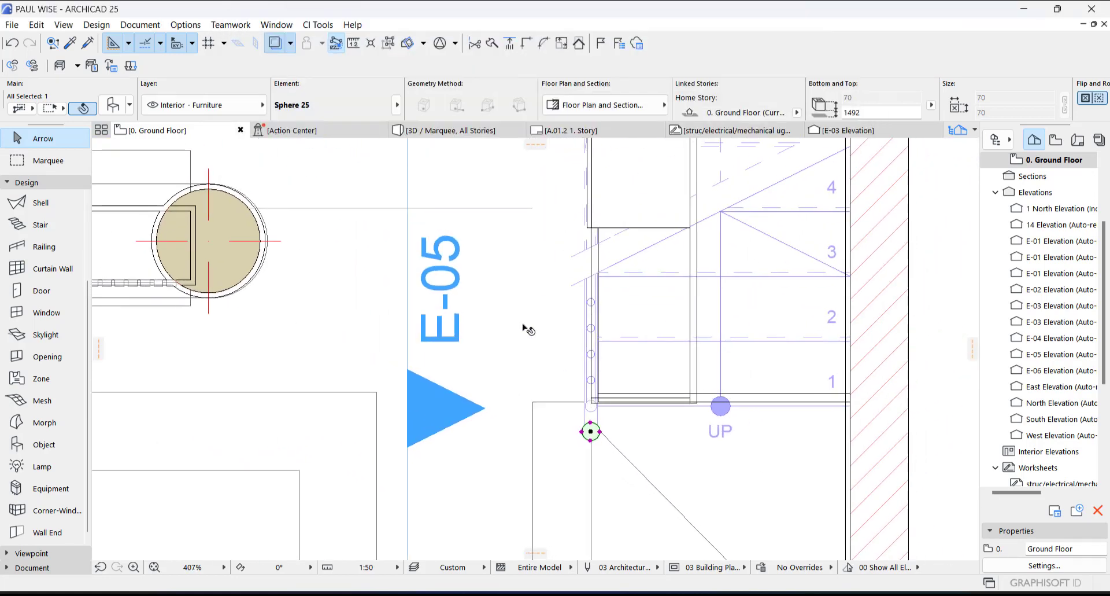
Step: Open the E-05 elevation from its marker beside the stair on the floor plan
key(Escape)
click(408, 299)
scroll(409, 300, down, 5)
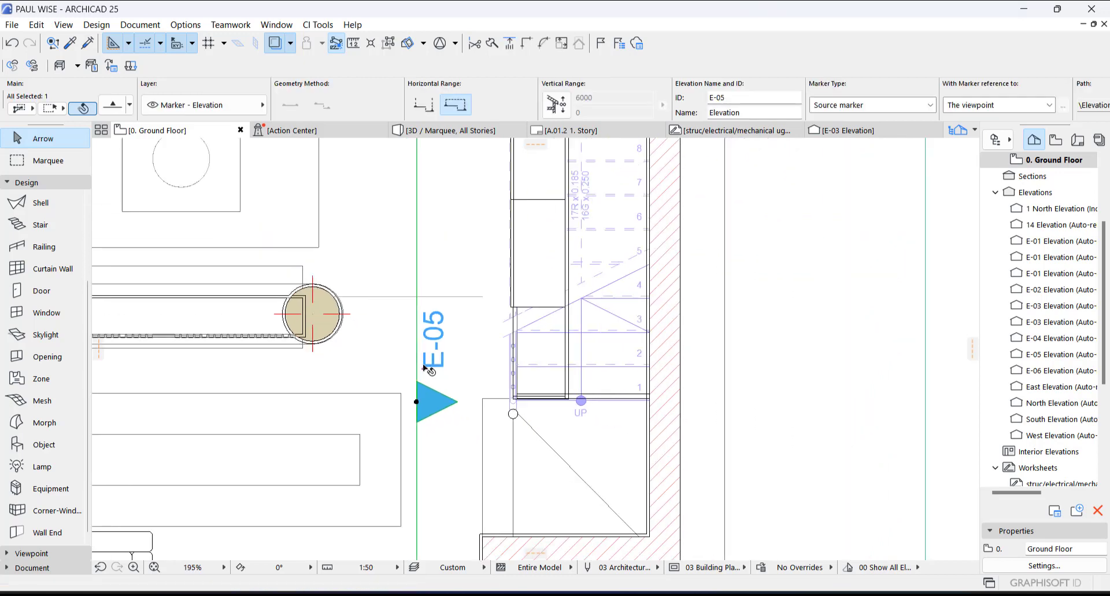
right_click(421, 301)
click(485, 263)
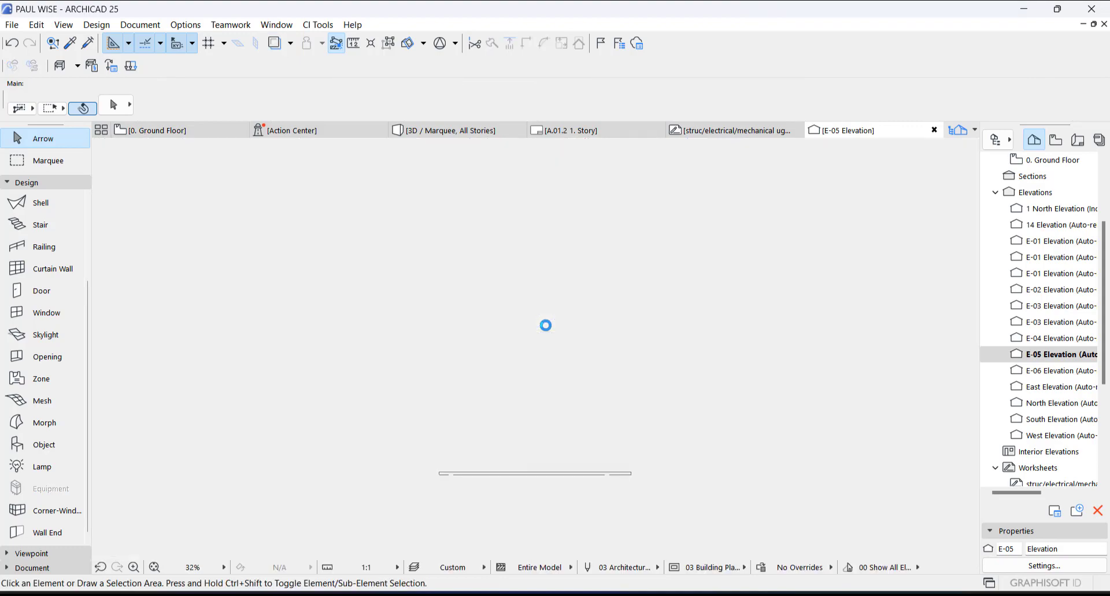
Step: In the elevation, raise the sphere by 42 to an elevation of 1534 and shift it horizontally onto the toprail's lower end
scroll(540, 492, up, 15)
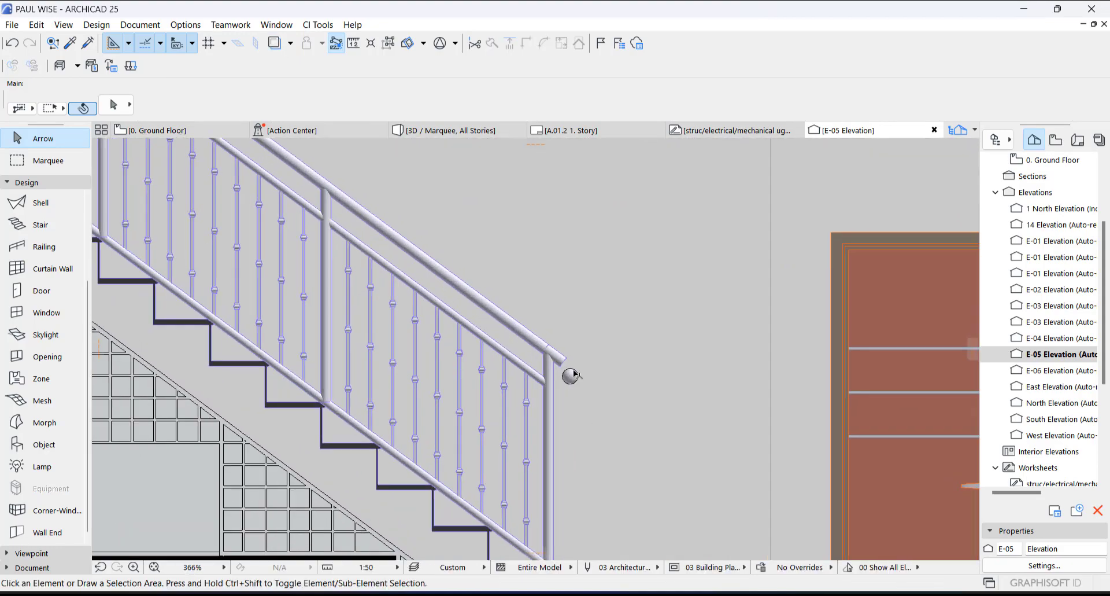
click(566, 383)
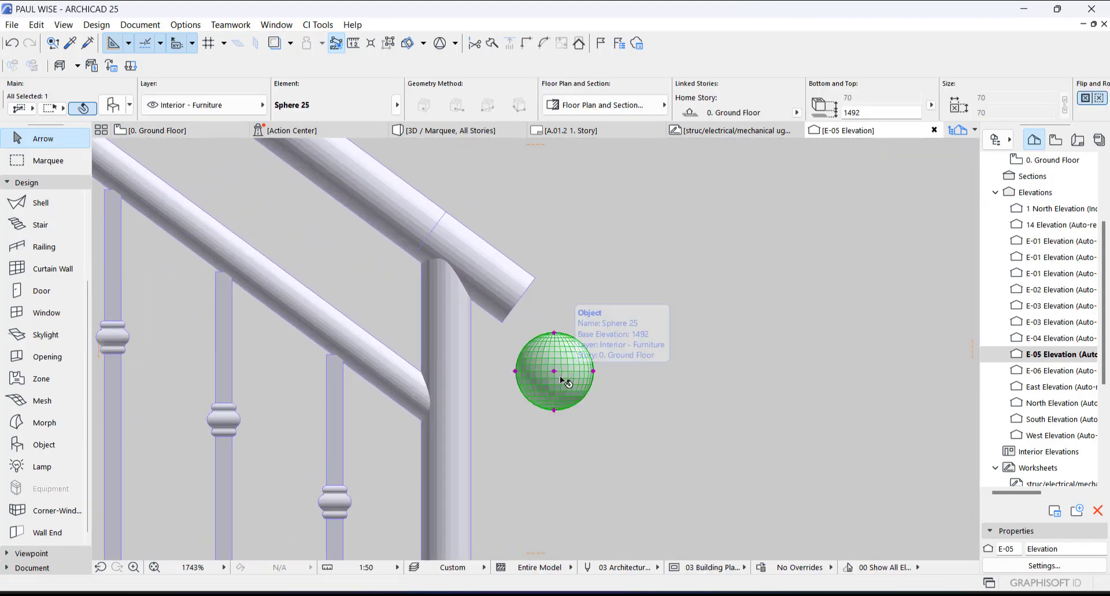
click(555, 362)
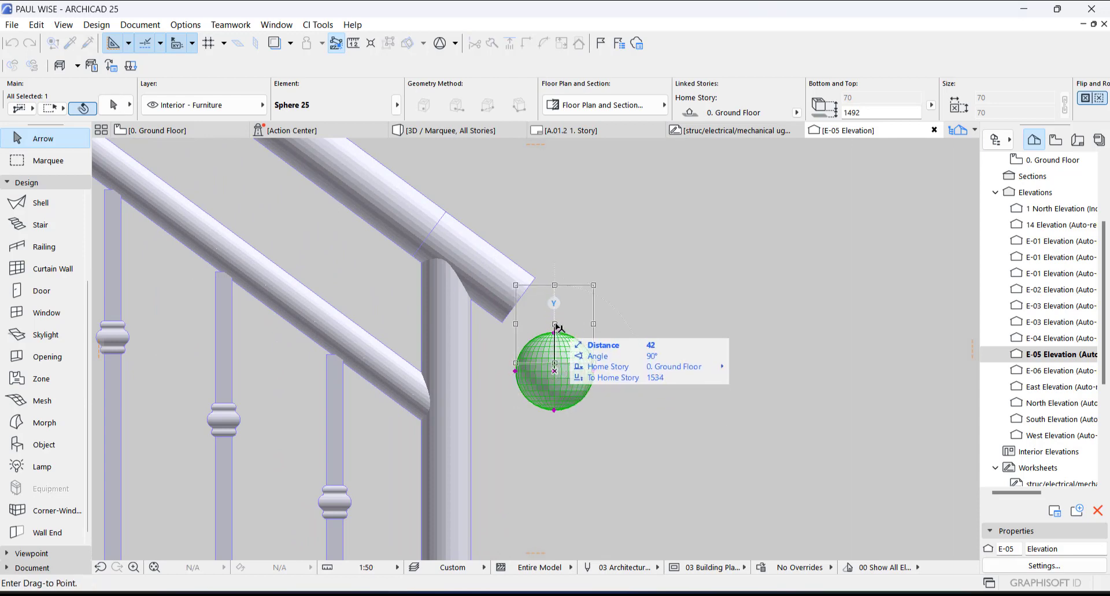
click(556, 324)
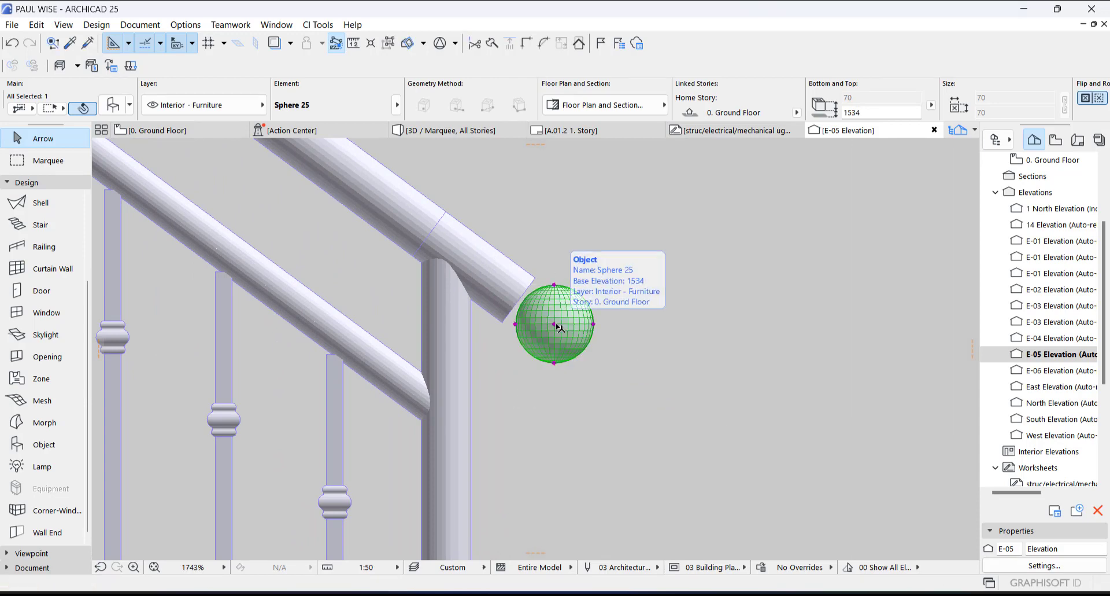
click(555, 324)
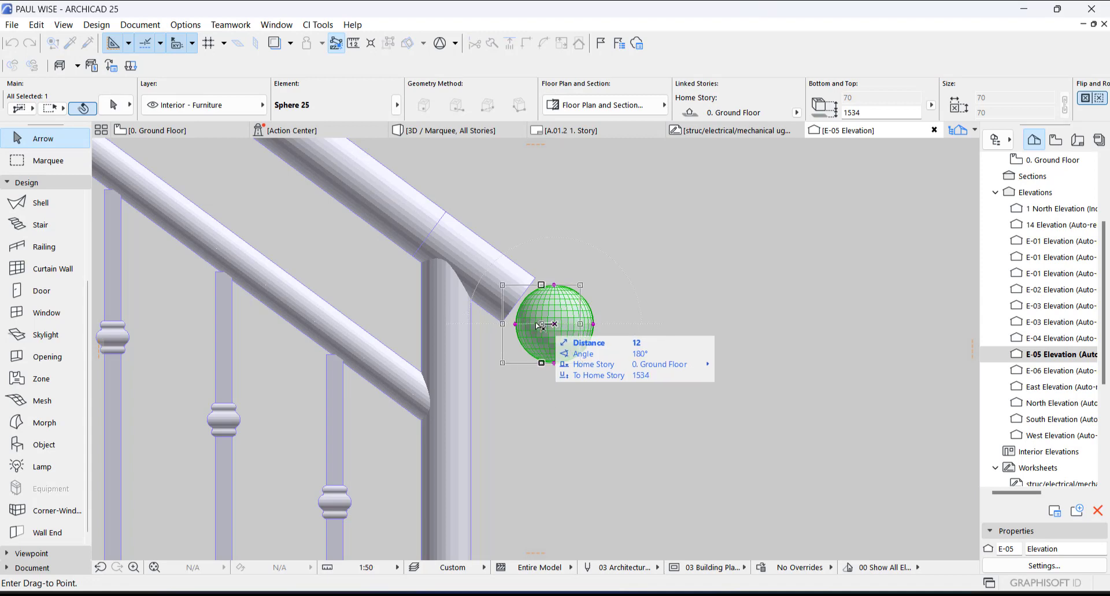
click(533, 327)
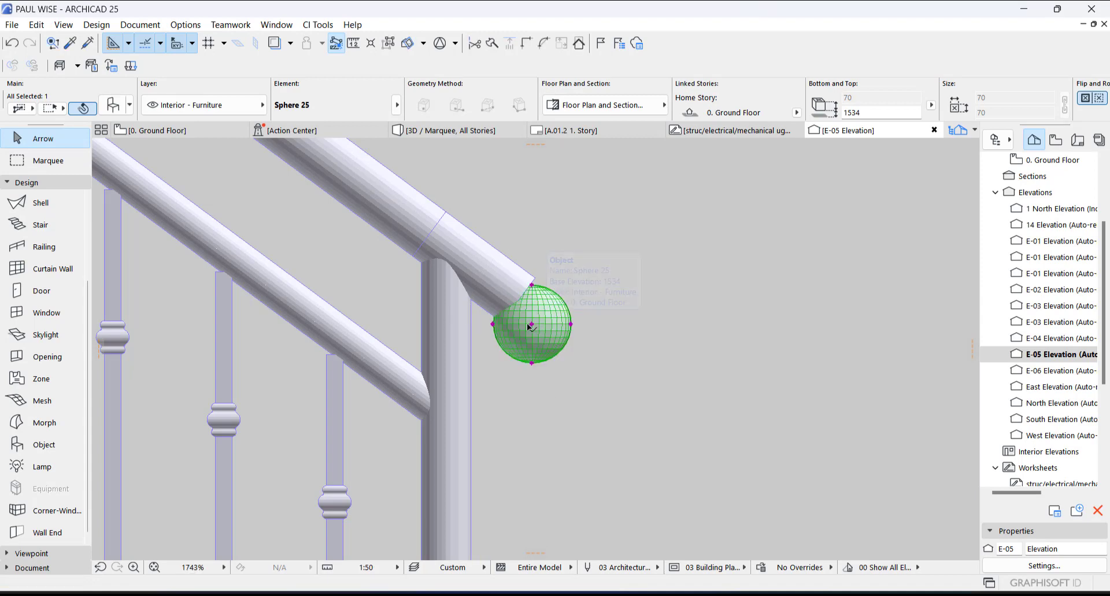
Step: Fine-tune the sphere's height on the toprail end, raising it to 1550 and lowering it by 3 to 1547
click(530, 324)
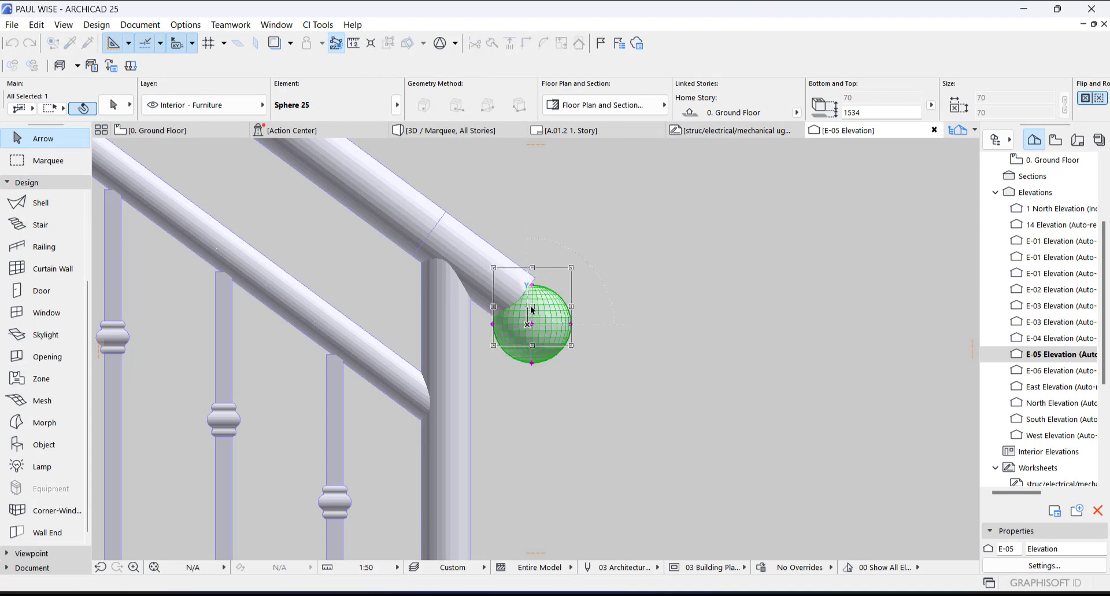
click(532, 311)
scroll(532, 310, up, 6)
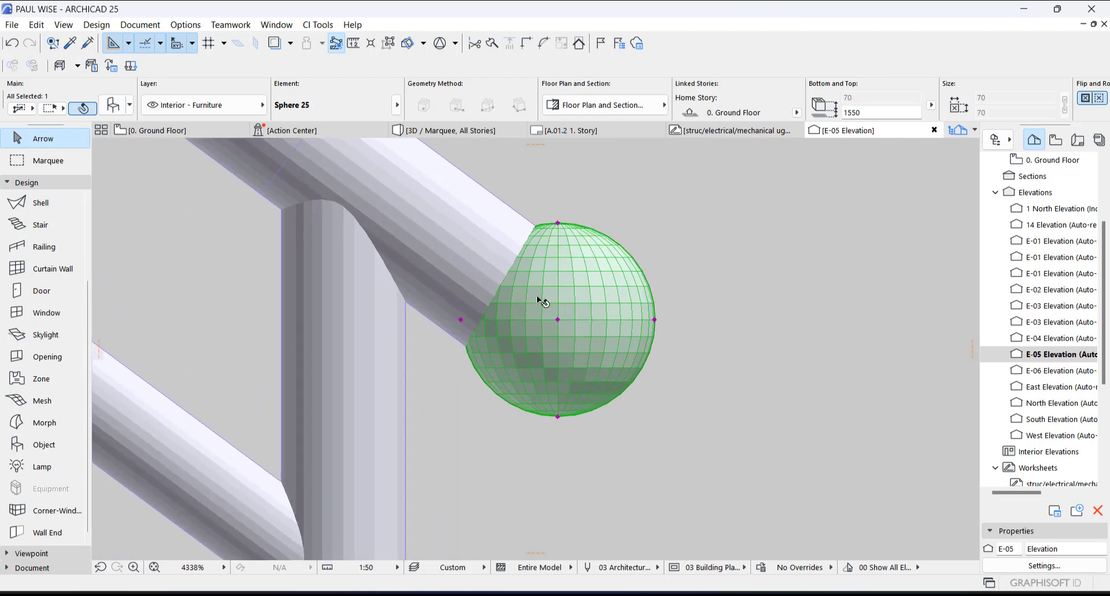
key(ctrl+d)
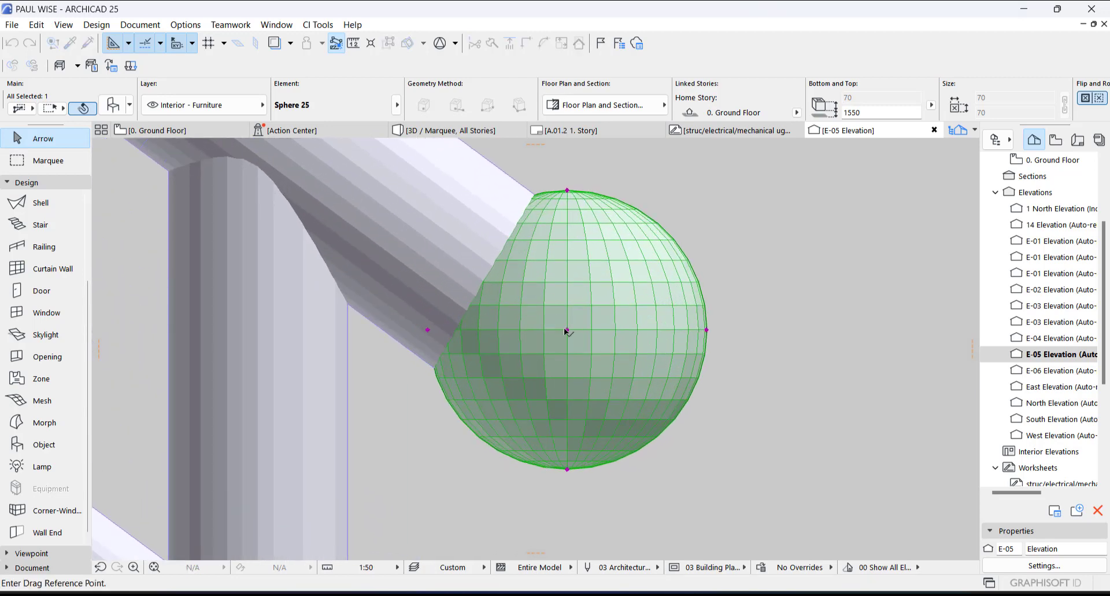
click(567, 330)
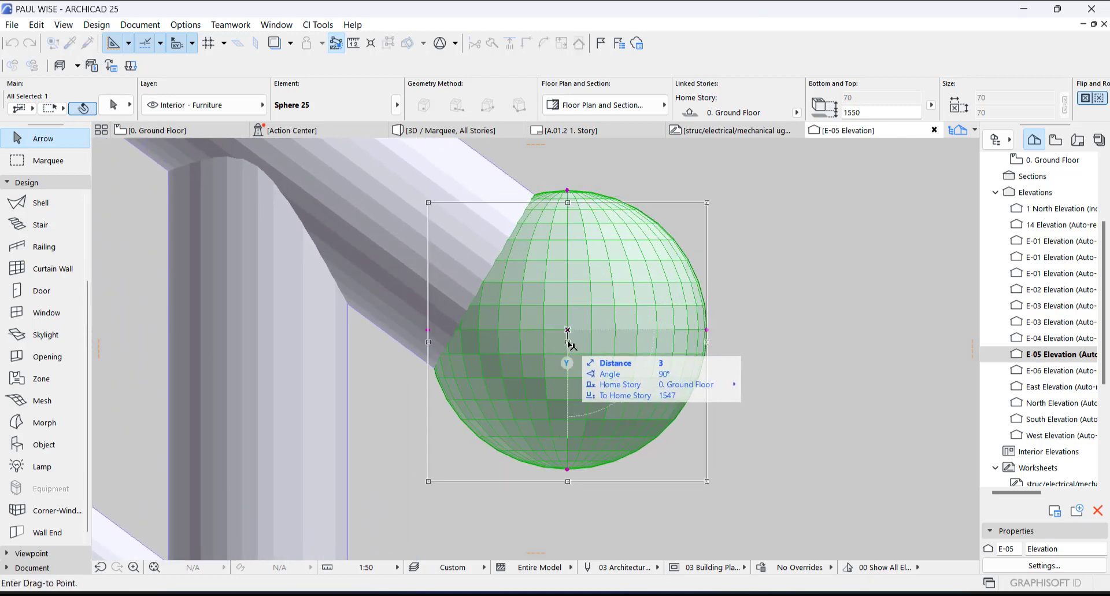
click(568, 342)
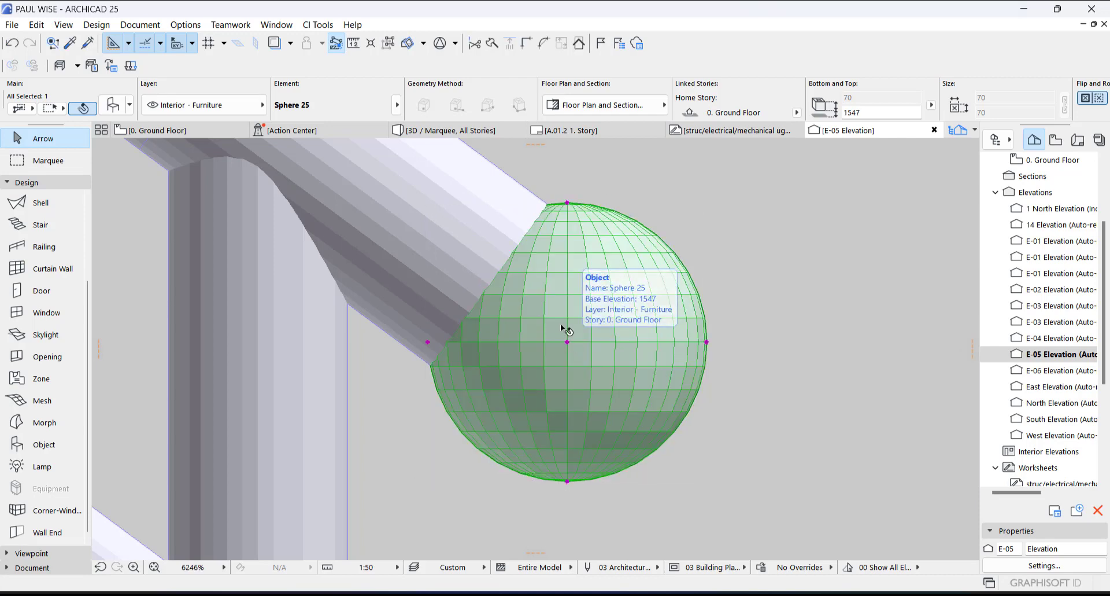
Step: Deselect the sphere and examine how it fits the toprail's lower end in the elevation
scroll(562, 327, down, 6)
scroll(623, 346, down, 1)
scroll(562, 355, down, 6)
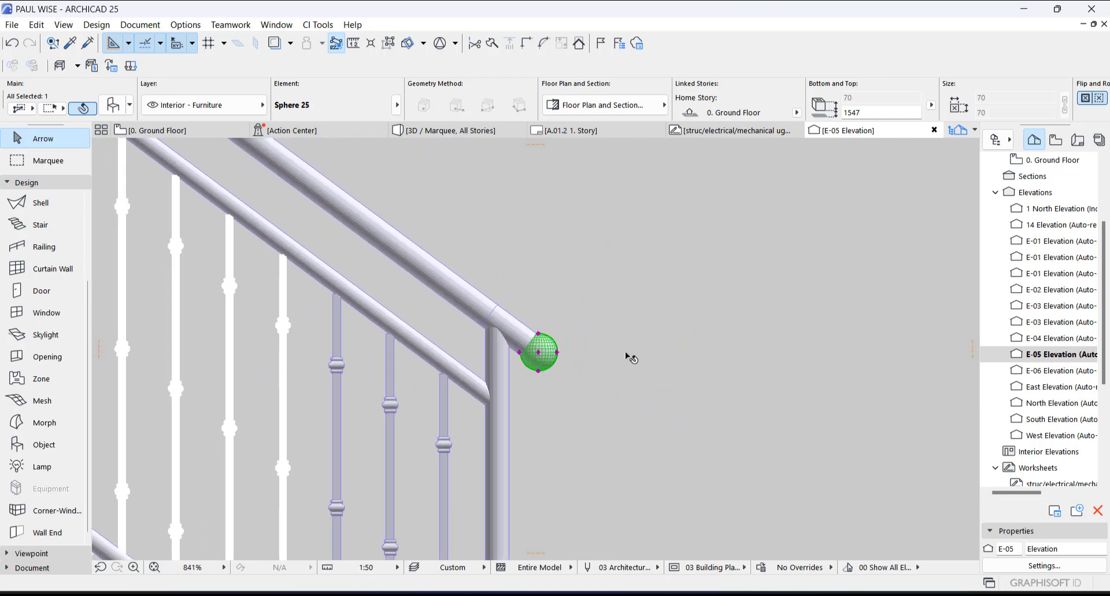
key(Escape)
scroll(560, 346, down, 2)
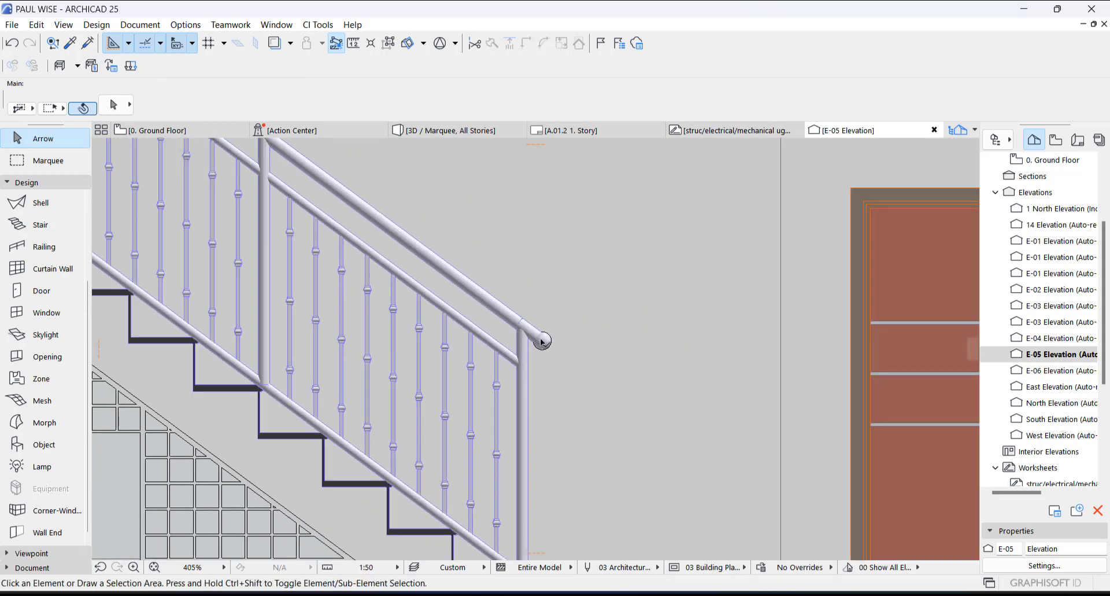
scroll(546, 347, up, 5)
scroll(543, 345, down, 6)
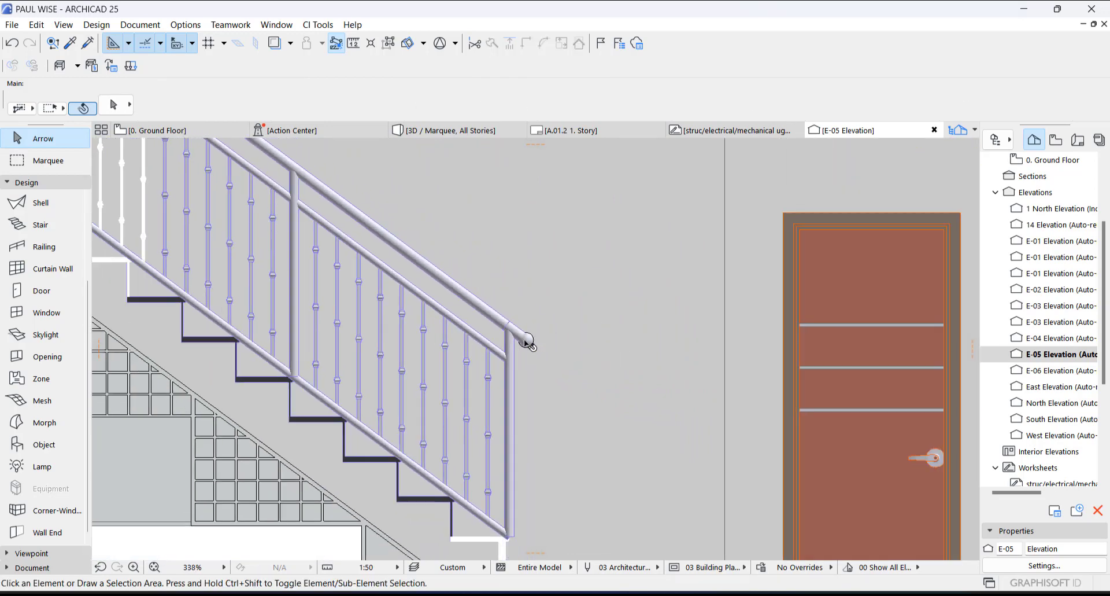
scroll(520, 353, down, 8)
Step: In the 3D view, enter edit mode for the stair railing and select its lower end post
key(F3)
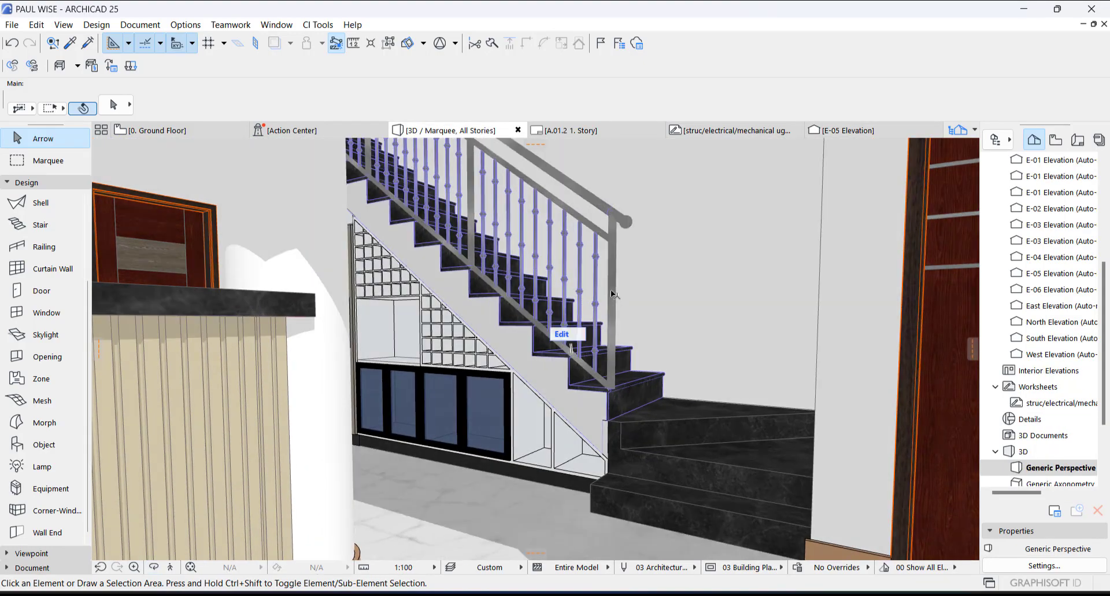
click(610, 321)
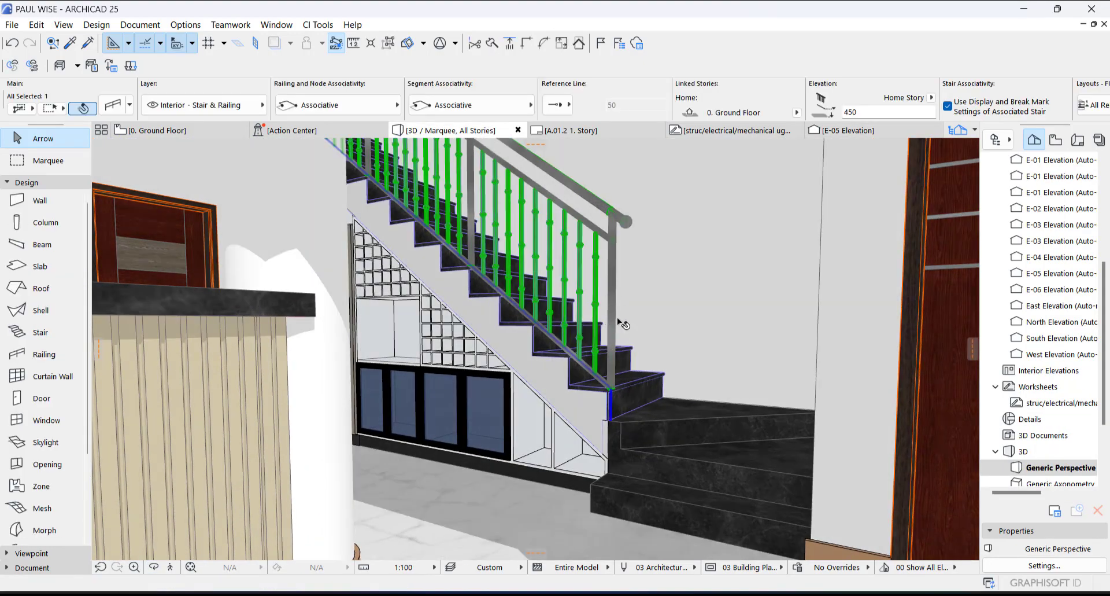
click(614, 362)
click(606, 245)
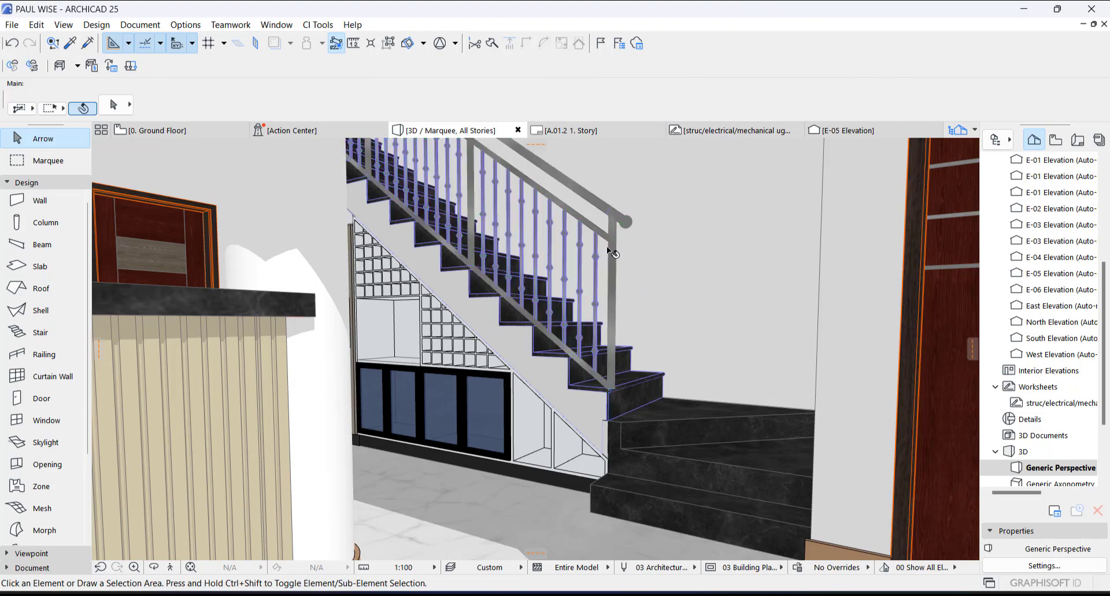
click(613, 241)
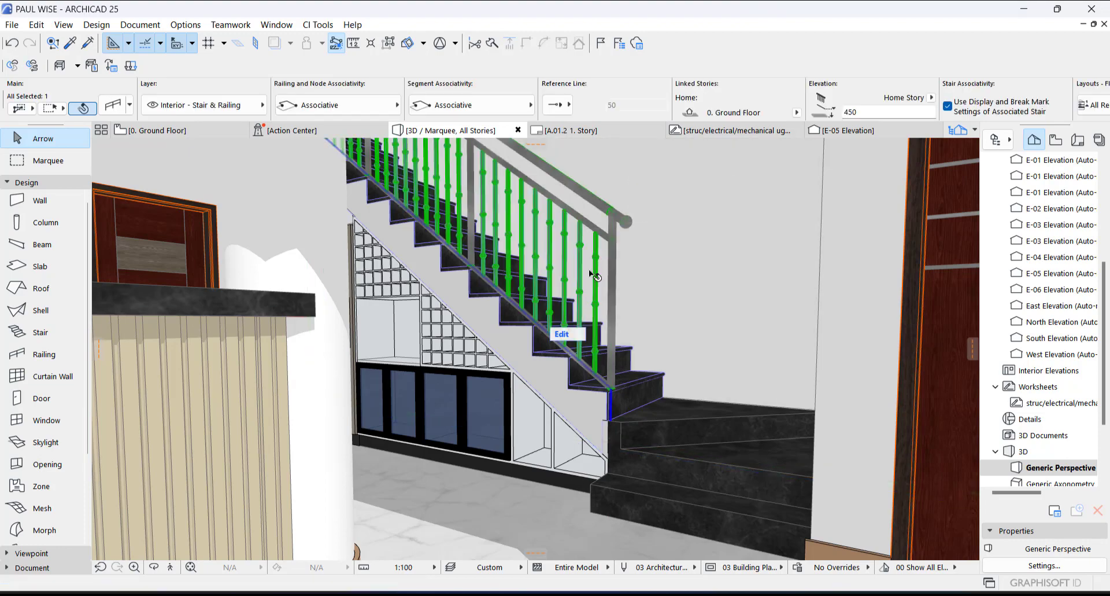
click(559, 333)
click(612, 340)
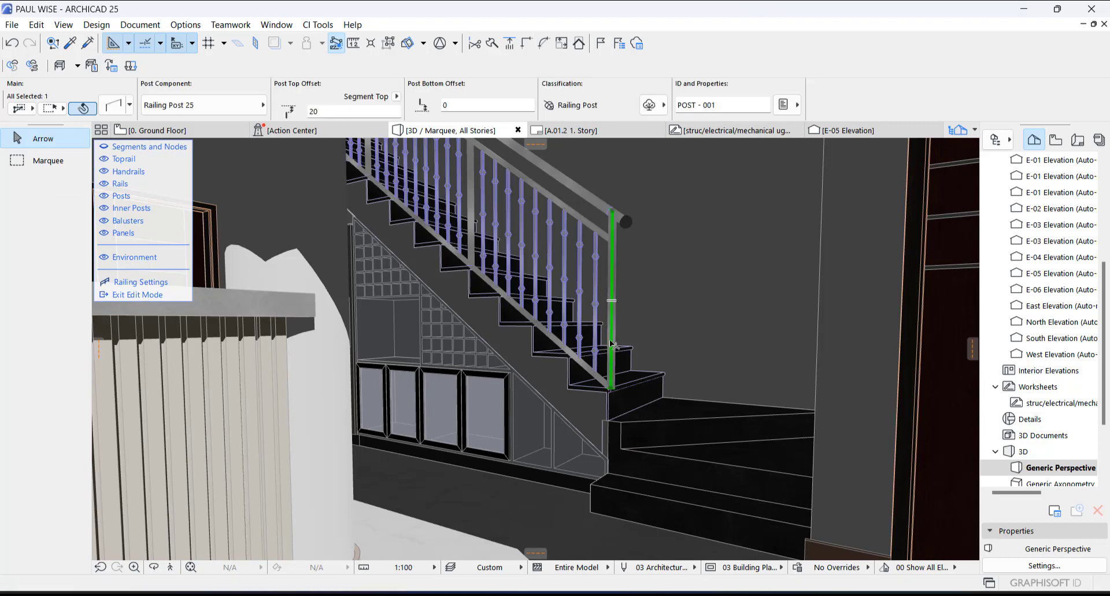
Step: Stretch the end post's bottom down by 185 to the landing slab, exit railing editing and deselect the railing
click(612, 384)
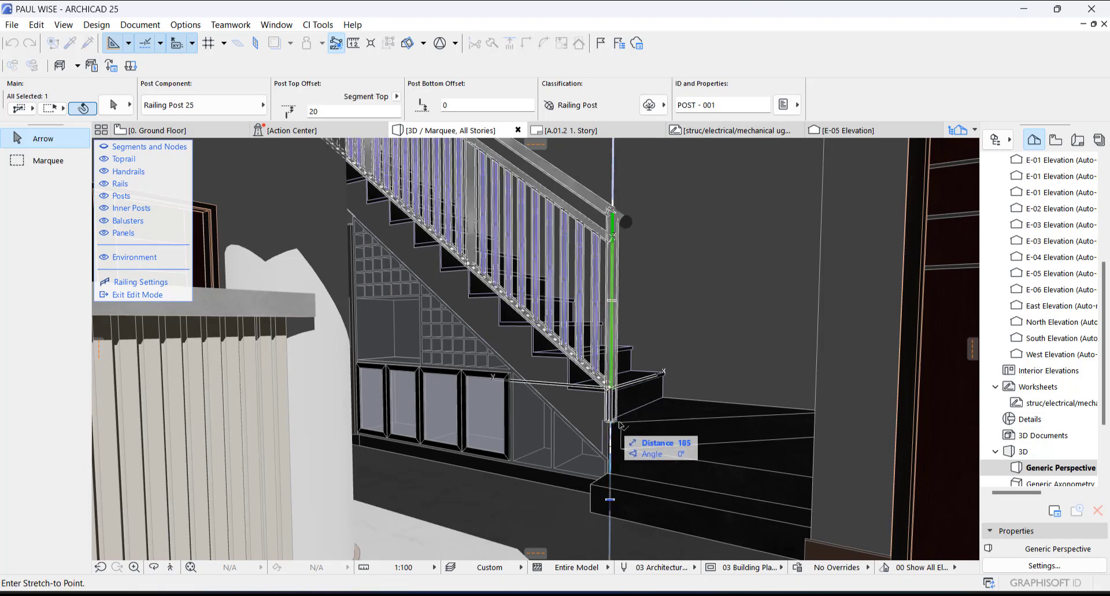
click(620, 425)
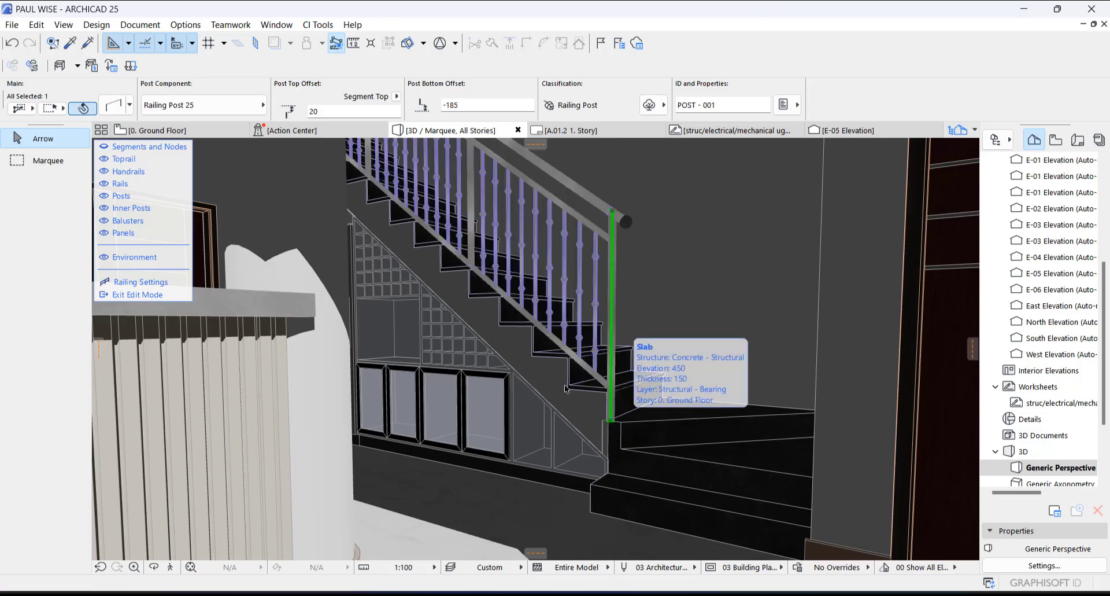
click(147, 295)
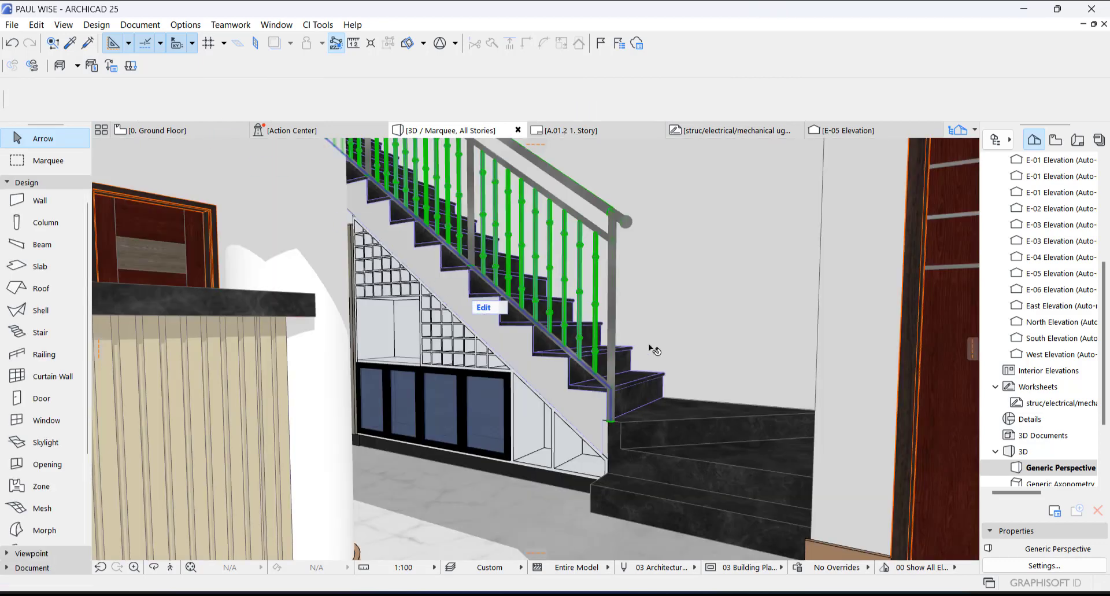
key(Escape)
Step: Offset the stair railing 50 inward from its reference line, toward the treads, and deselect it
scroll(619, 387, up, 3)
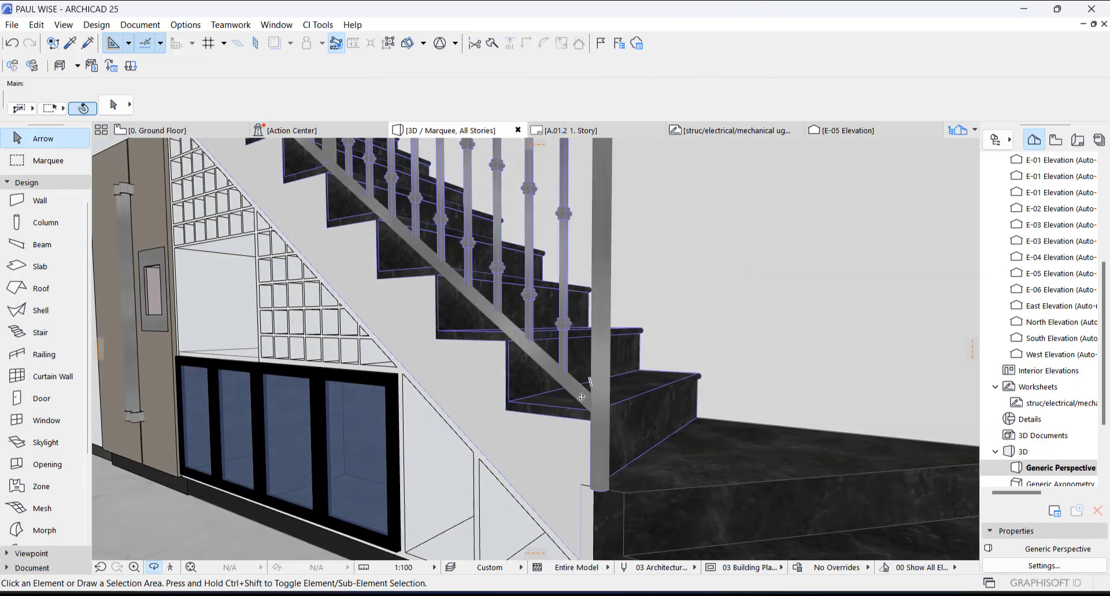
shift+middle_drag(575, 399, 593, 338)
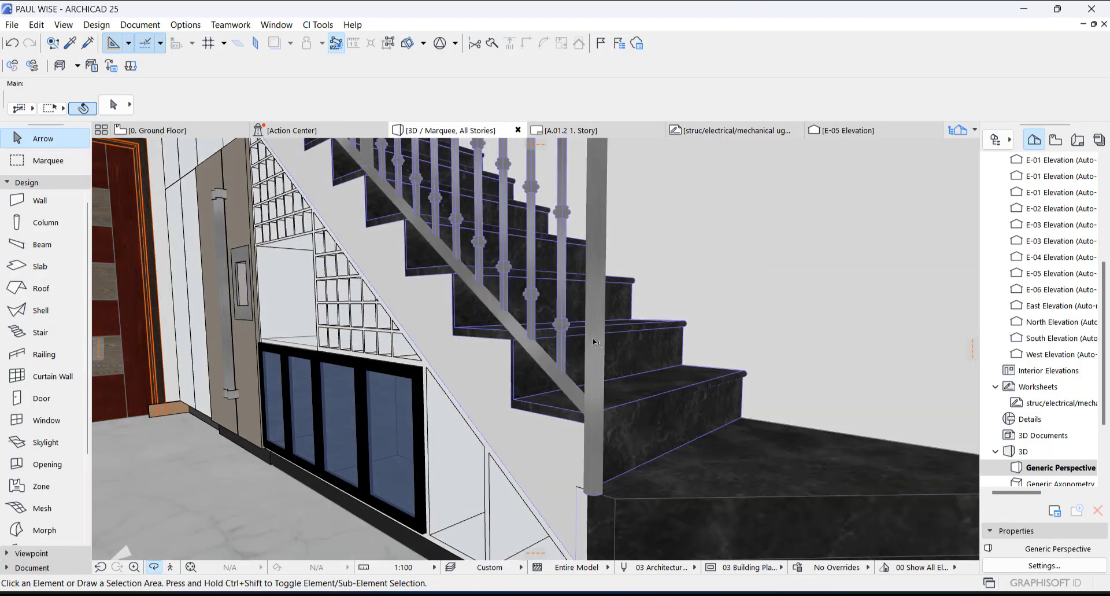
click(593, 334)
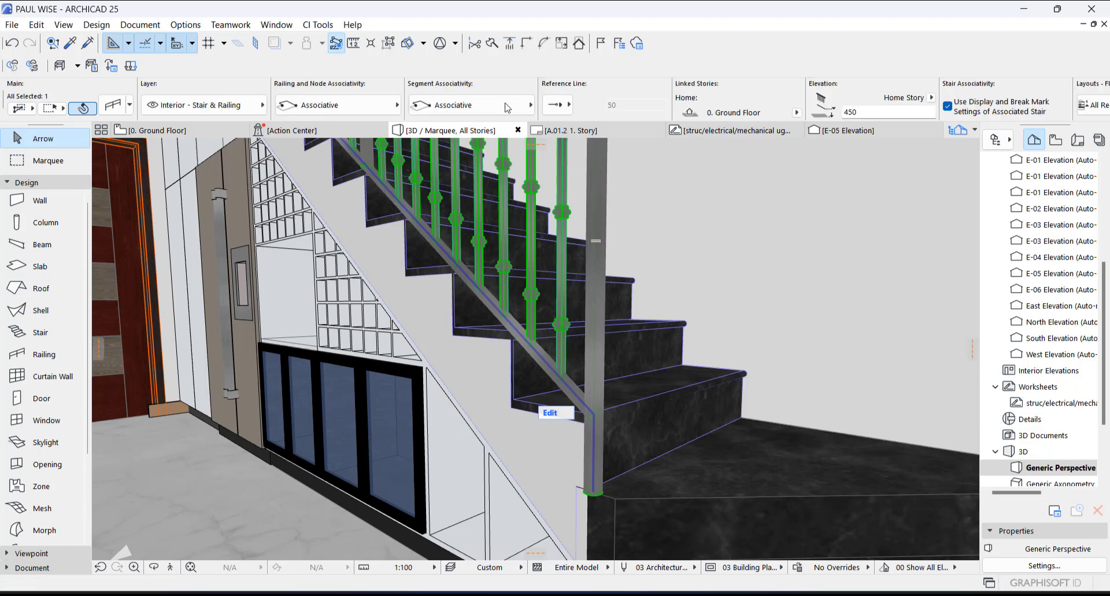
click(556, 105)
click(623, 104)
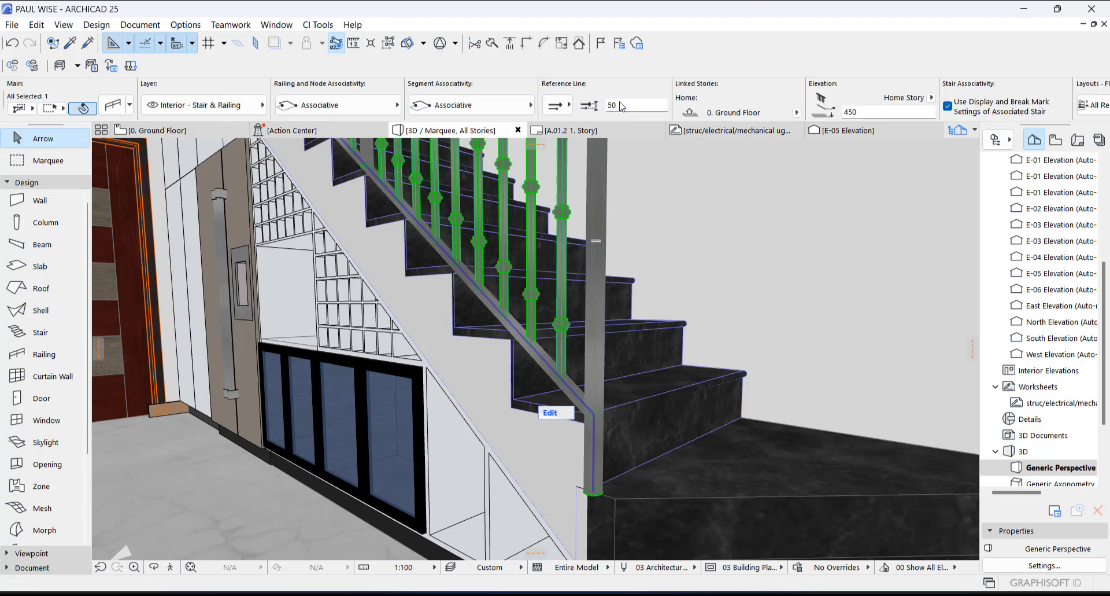
click(557, 104)
click(590, 104)
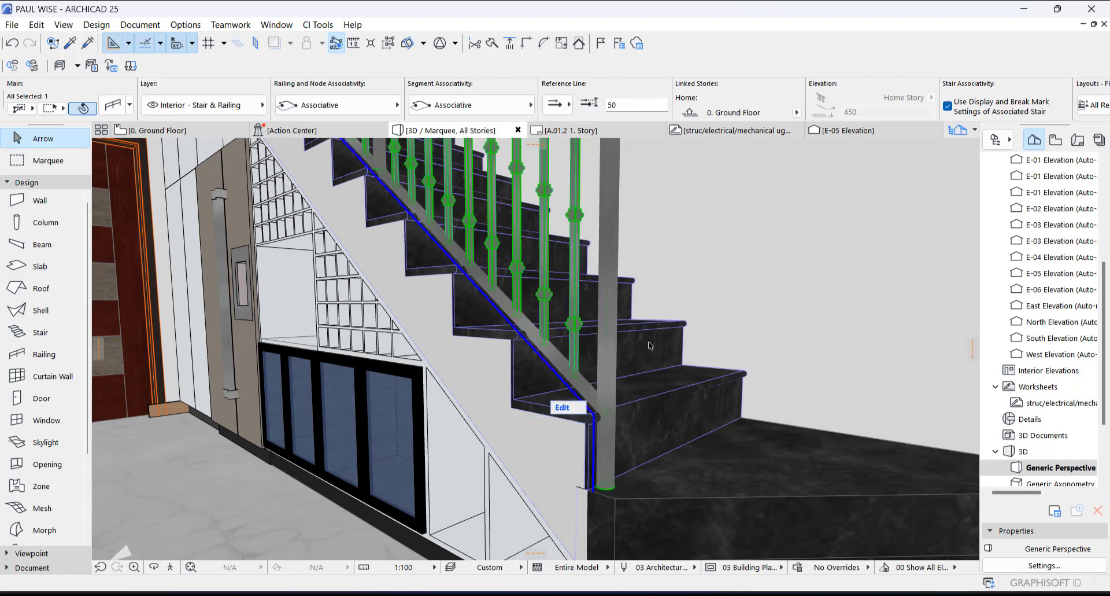
key(Escape)
scroll(617, 439, down, 3)
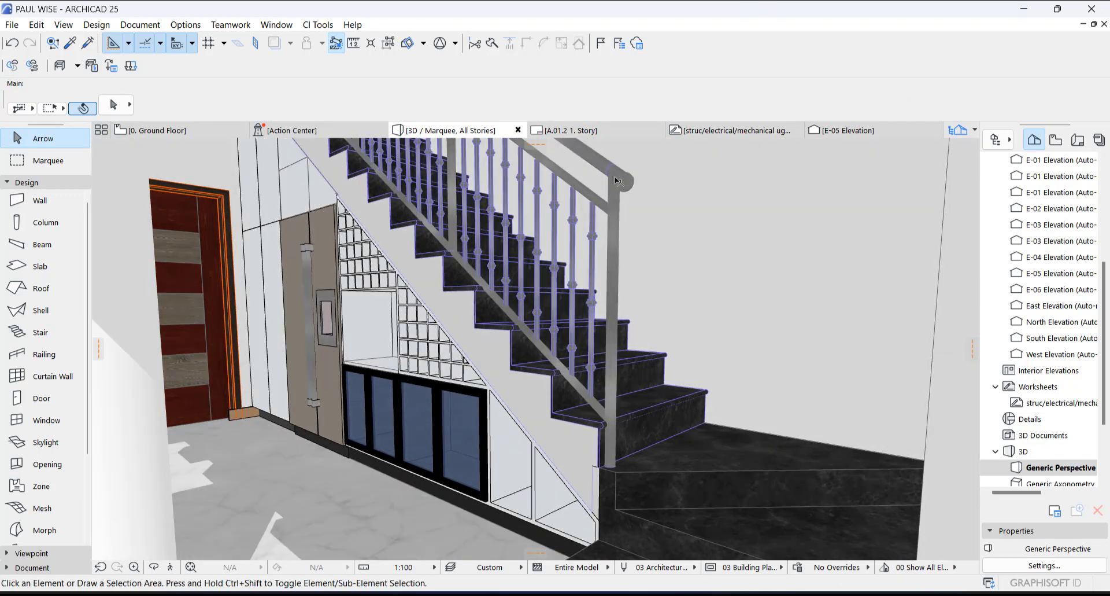
Step: In the ground floor plan, shift the sphere sideways onto the offset railing's centre line, deselect it and return to the 3D view
key(F2)
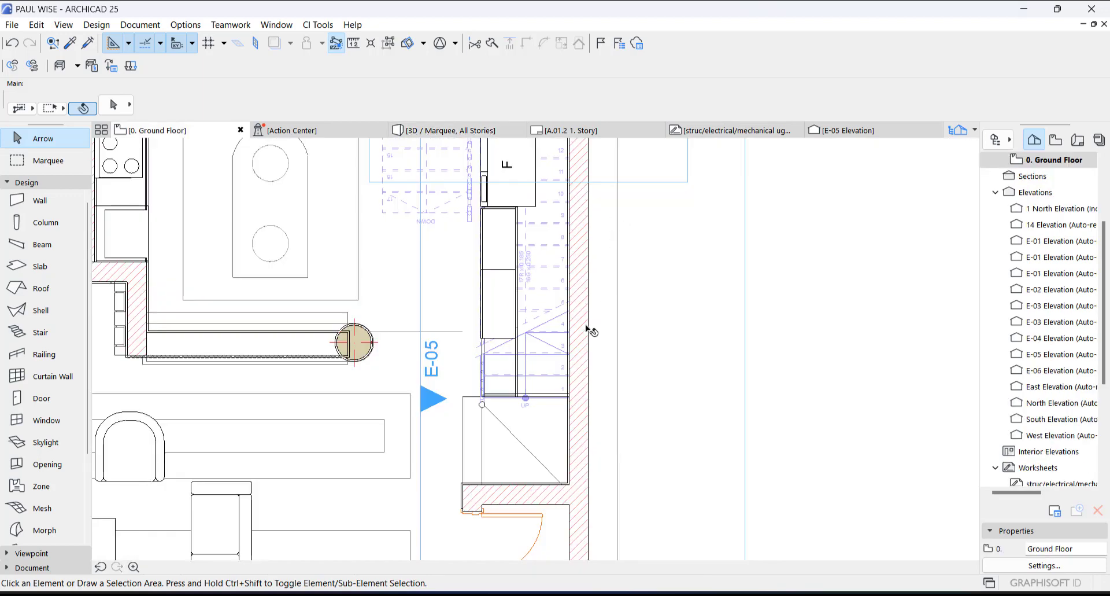
scroll(479, 412, up, 8)
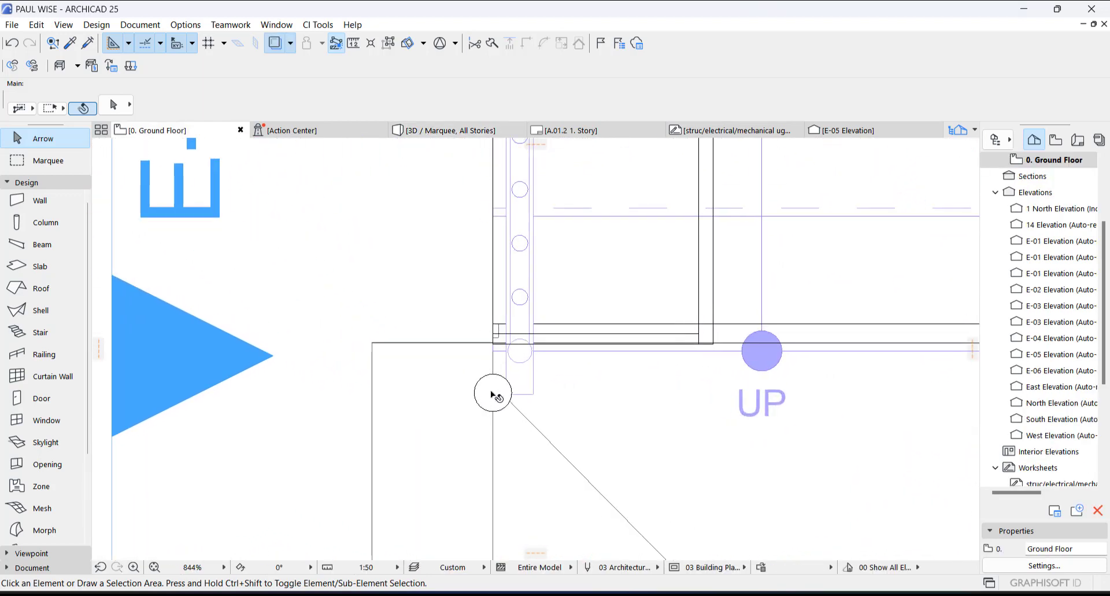
drag(492, 394, 520, 395)
click(544, 399)
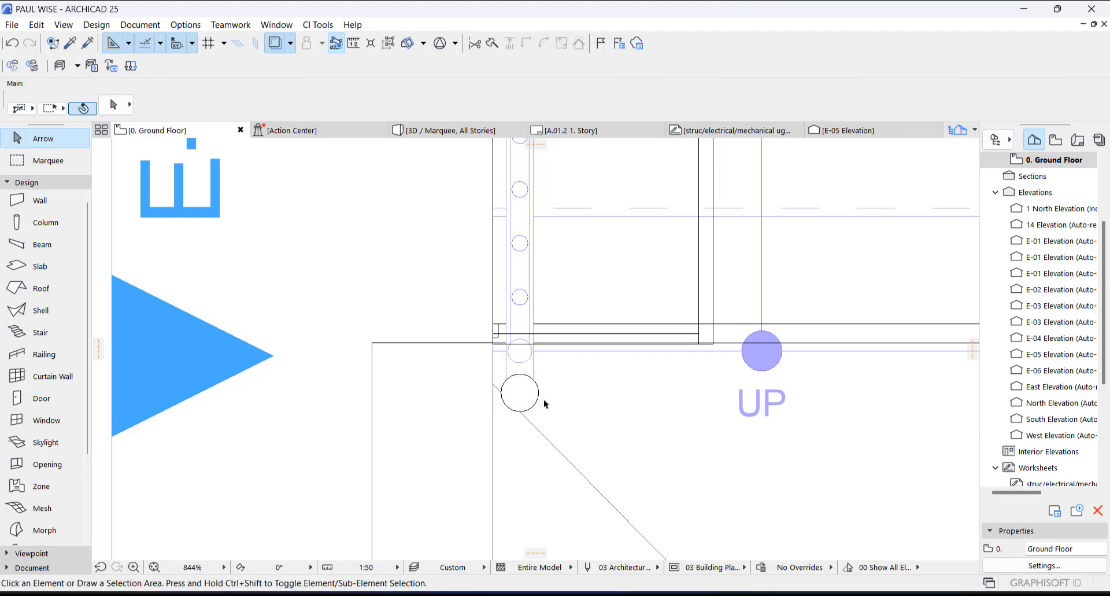
key(F3)
scroll(681, 300, down, 3)
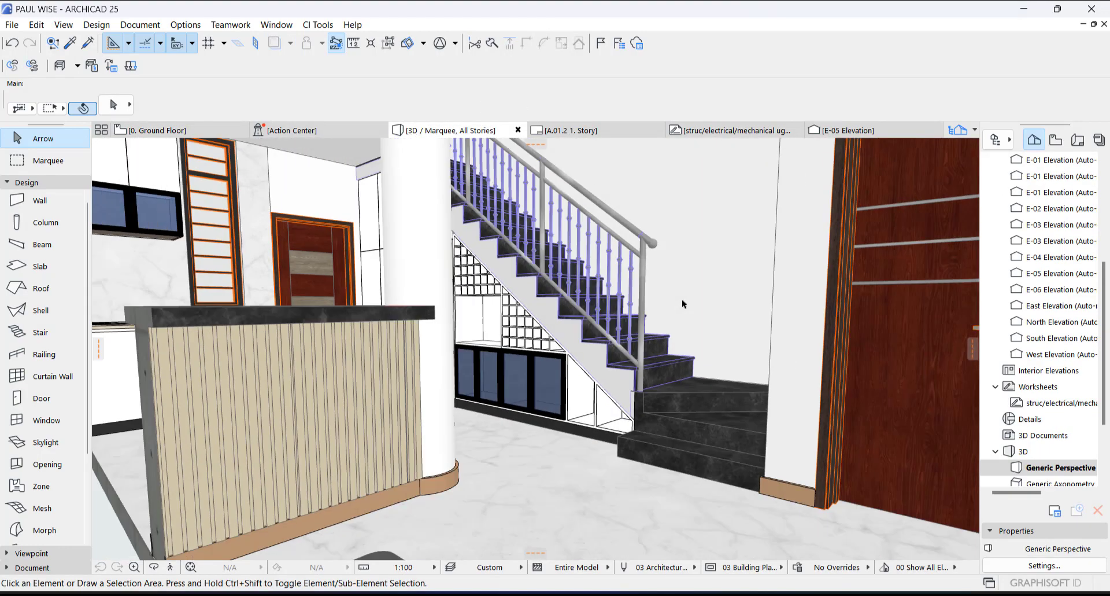
shift+middle_drag(582, 336, 721, 410)
shift+middle_drag(744, 463, 737, 437)
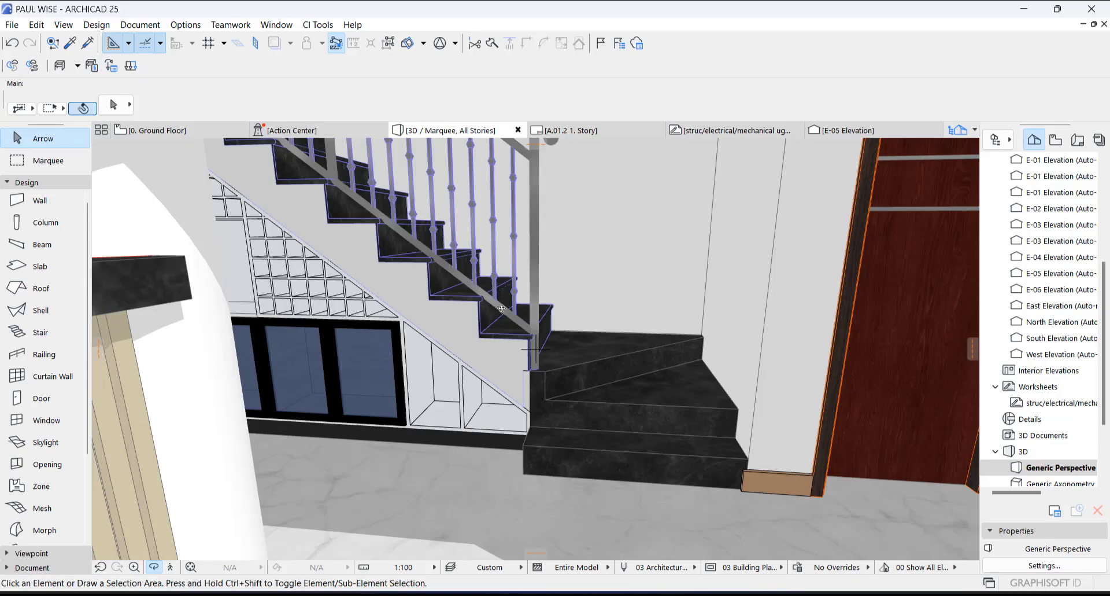
Step: Activate the Railing tool for the landing steps and load the Frameless Glass Railing preset
shift+middle_drag(502, 308, 490, 362)
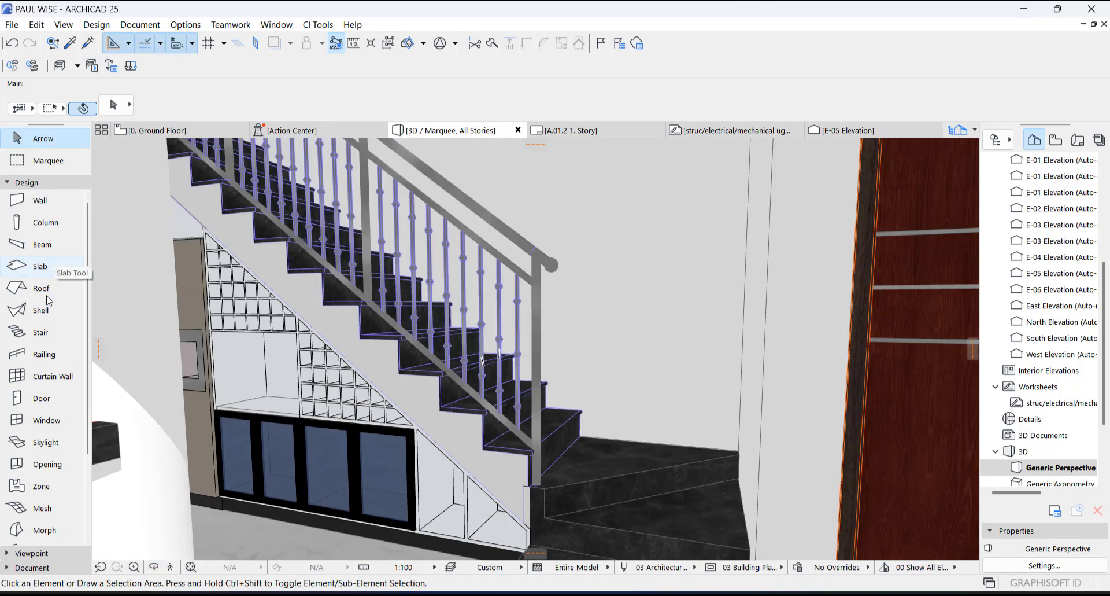
click(45, 354)
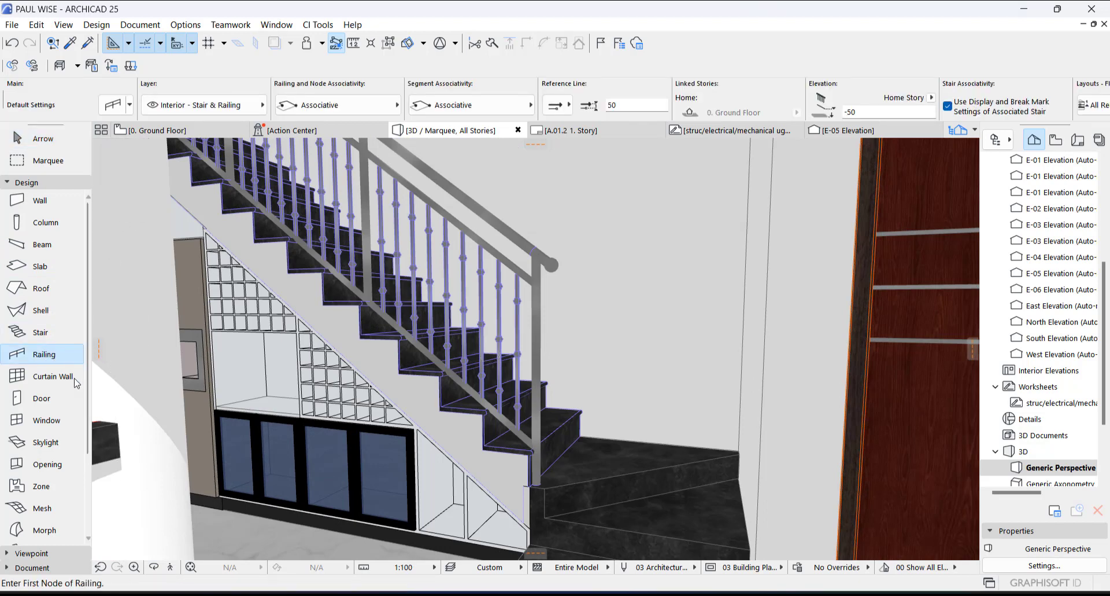
click(80, 355)
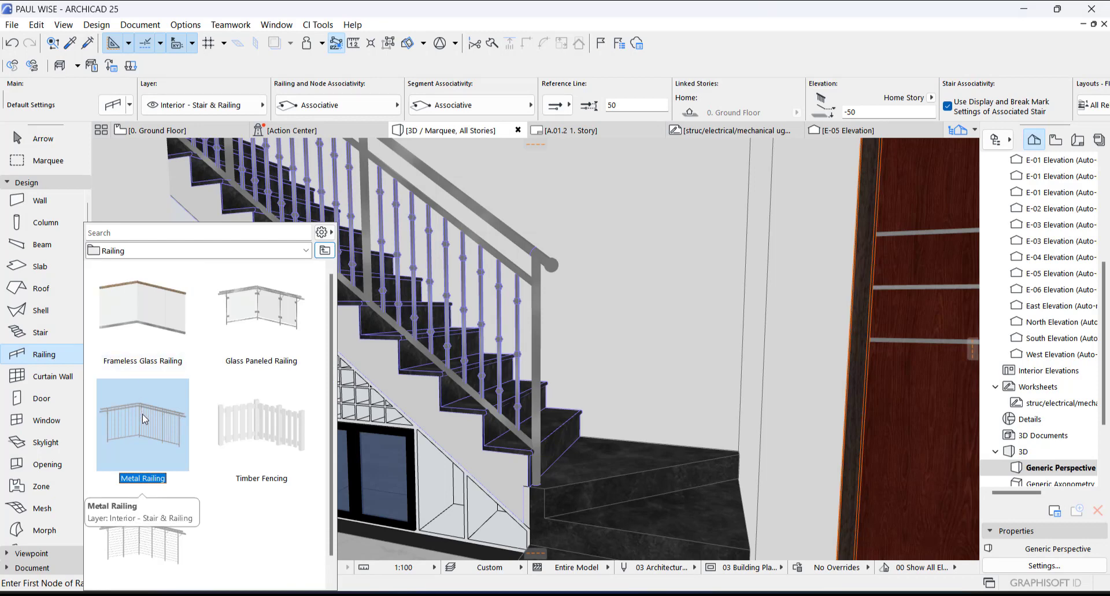
click(142, 315)
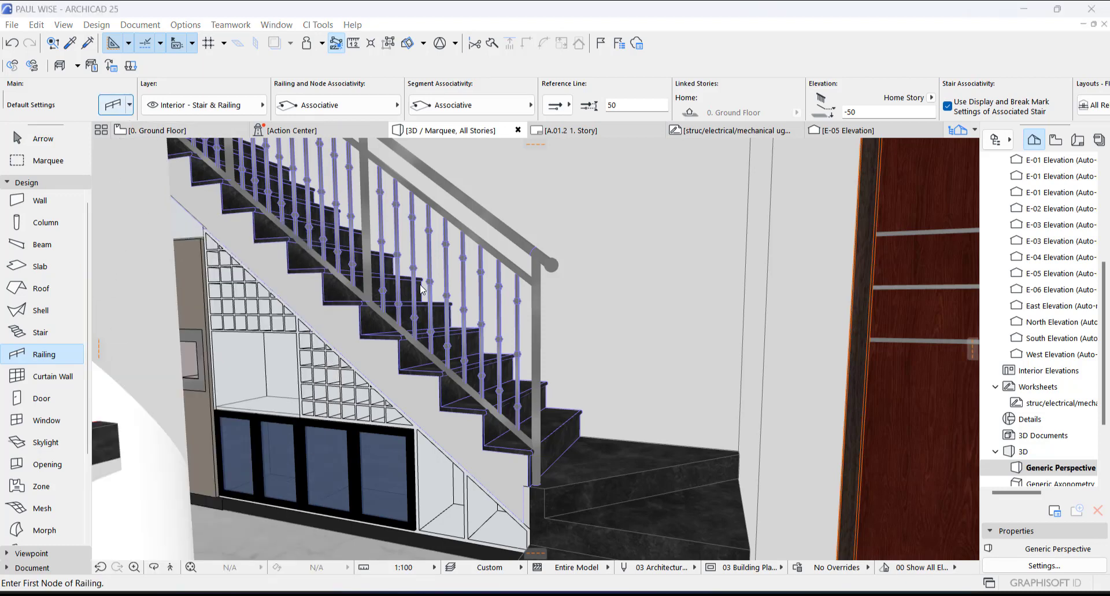
Step: Remove the toprail, the panel and the inner posts from the default railing segment
key(ctrl+t)
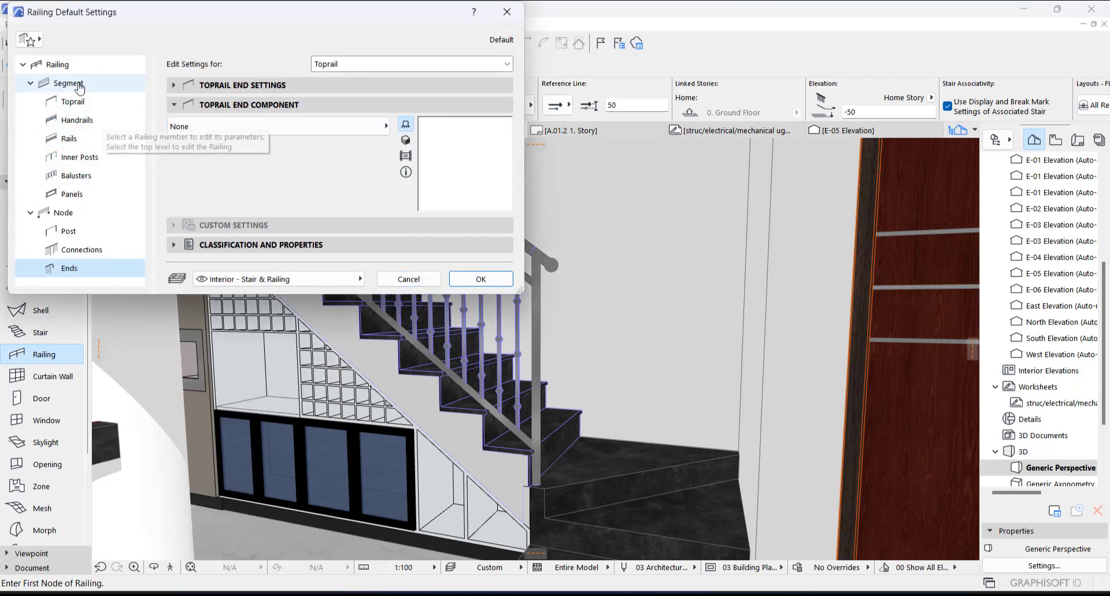
click(57, 64)
click(60, 82)
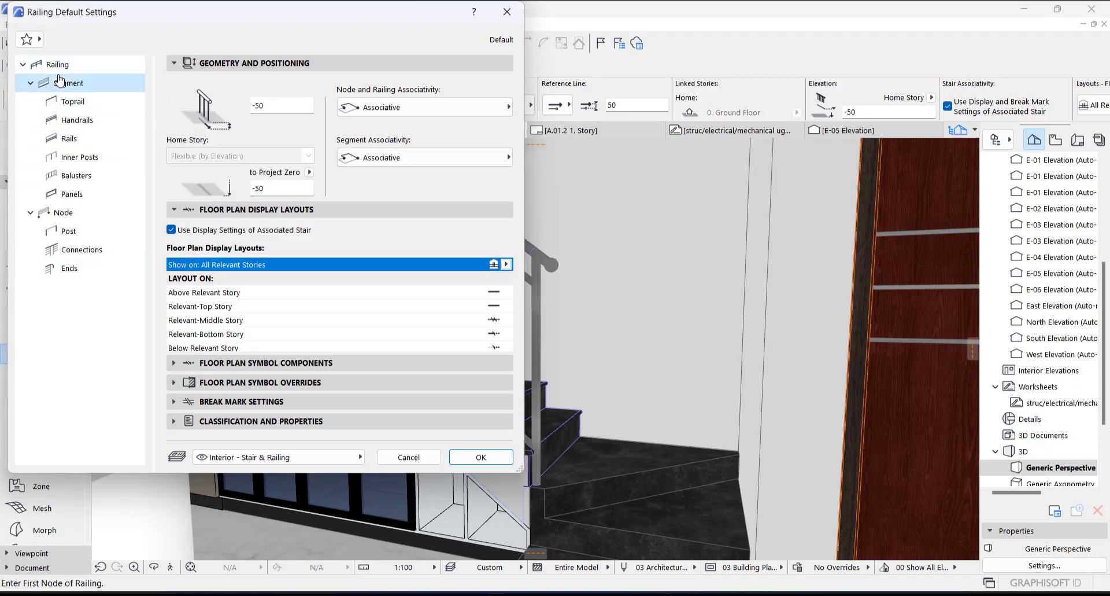
click(220, 88)
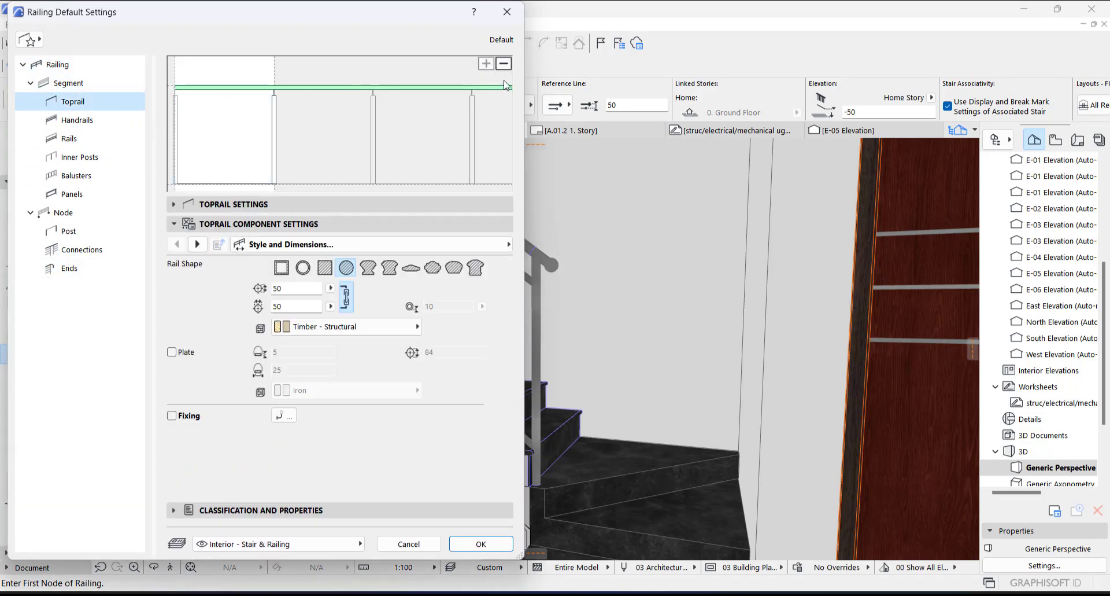
click(227, 108)
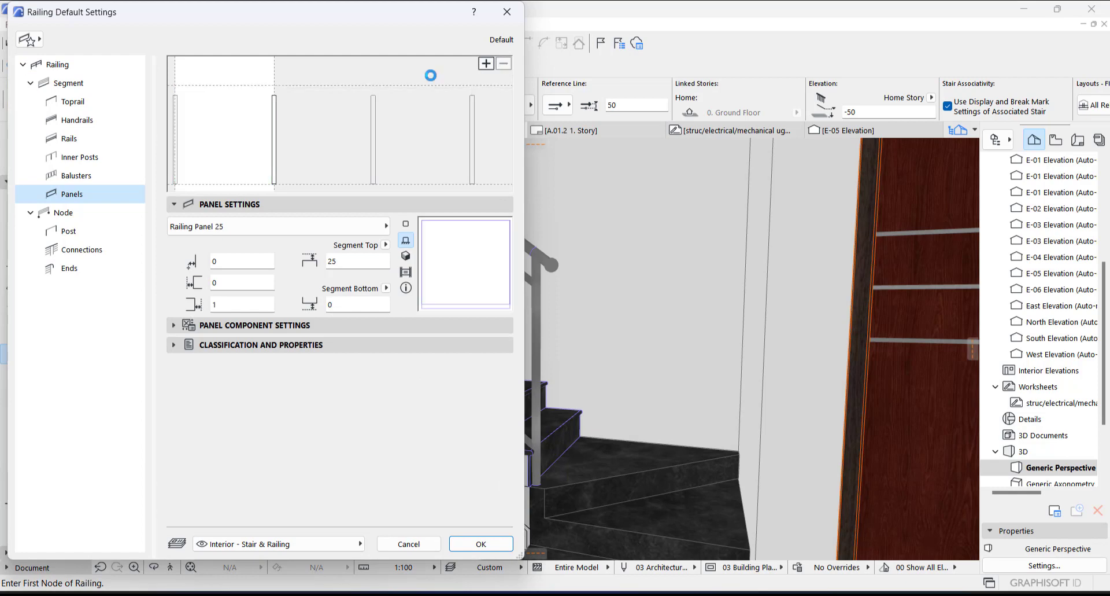
click(275, 115)
click(504, 64)
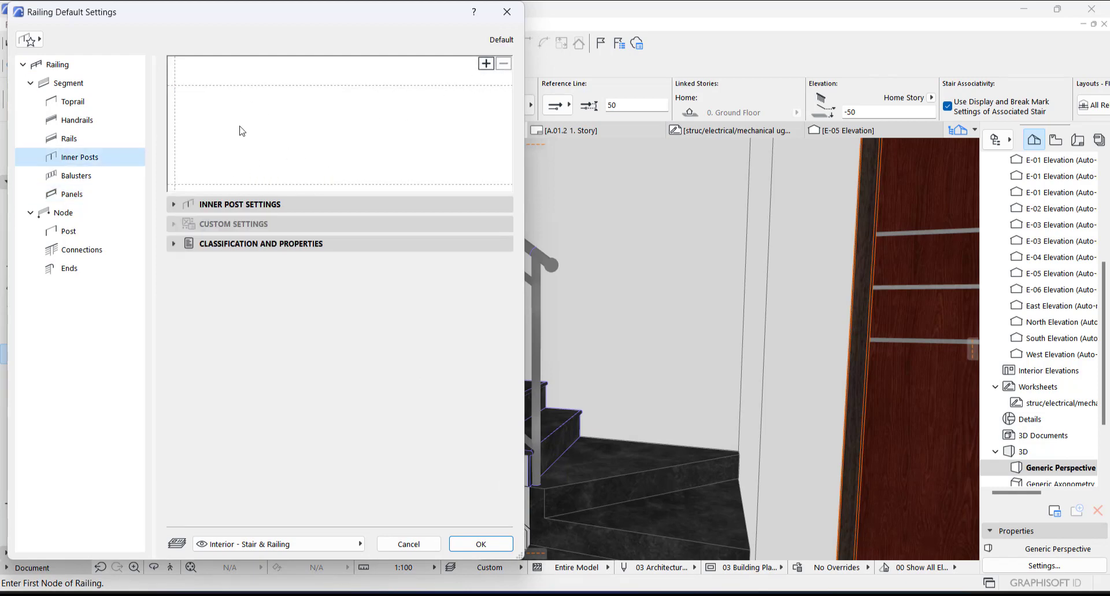
Step: Select the bottom rail of the default segment and set its height to 0 with a horizontal offset of 0
click(75, 141)
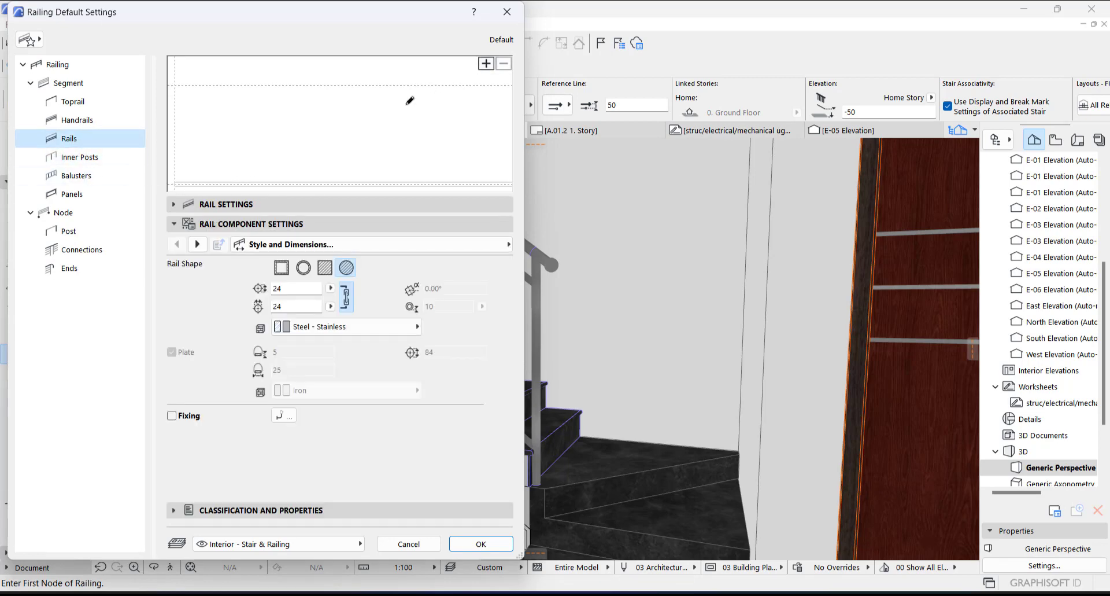
click(178, 183)
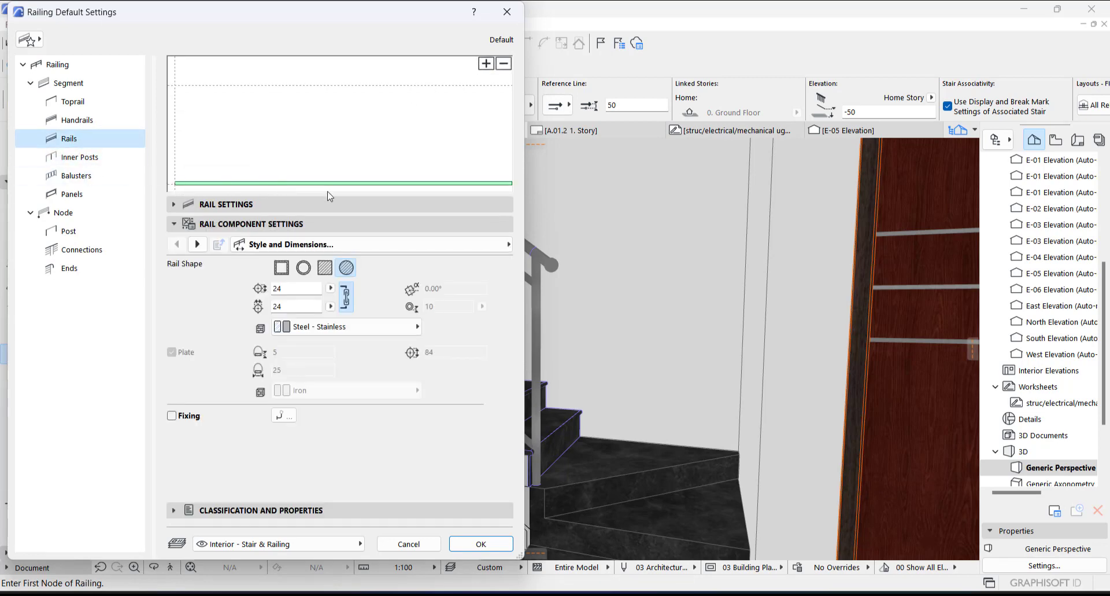
click(213, 207)
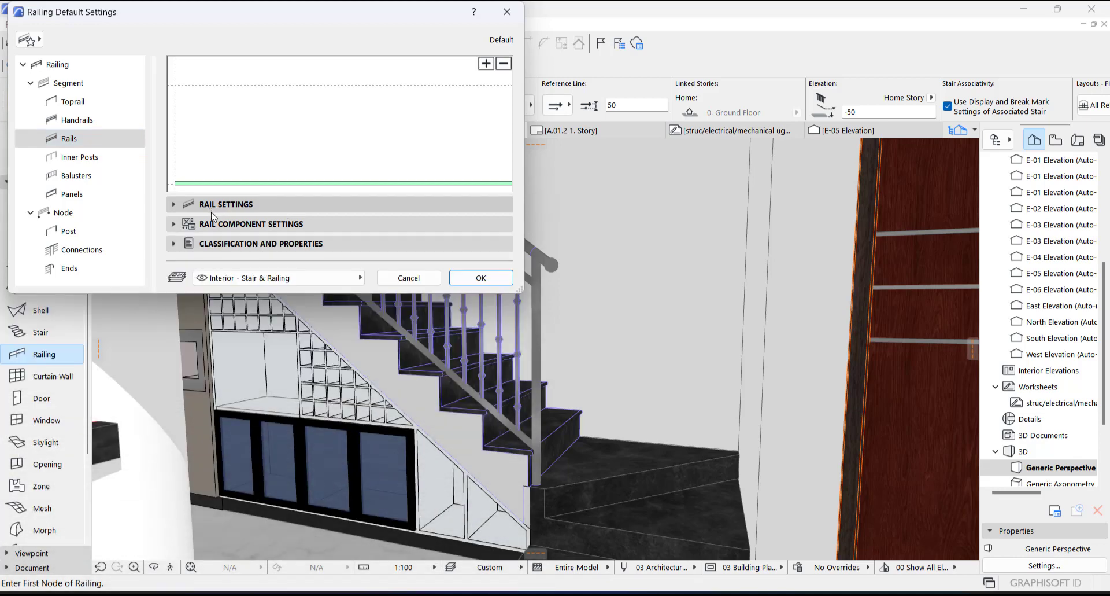
click(212, 207)
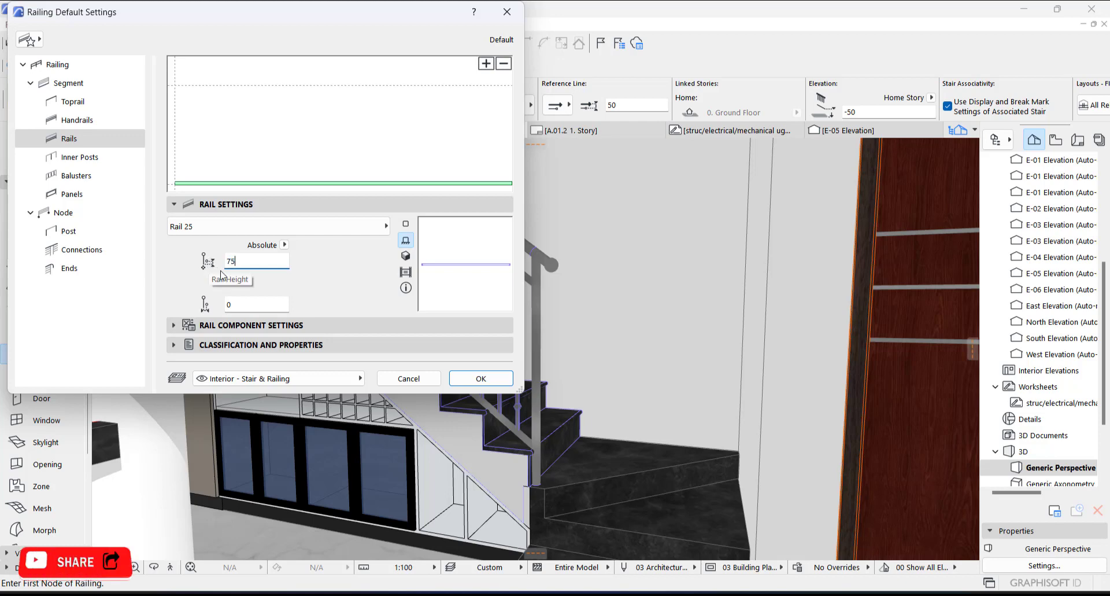
click(243, 301)
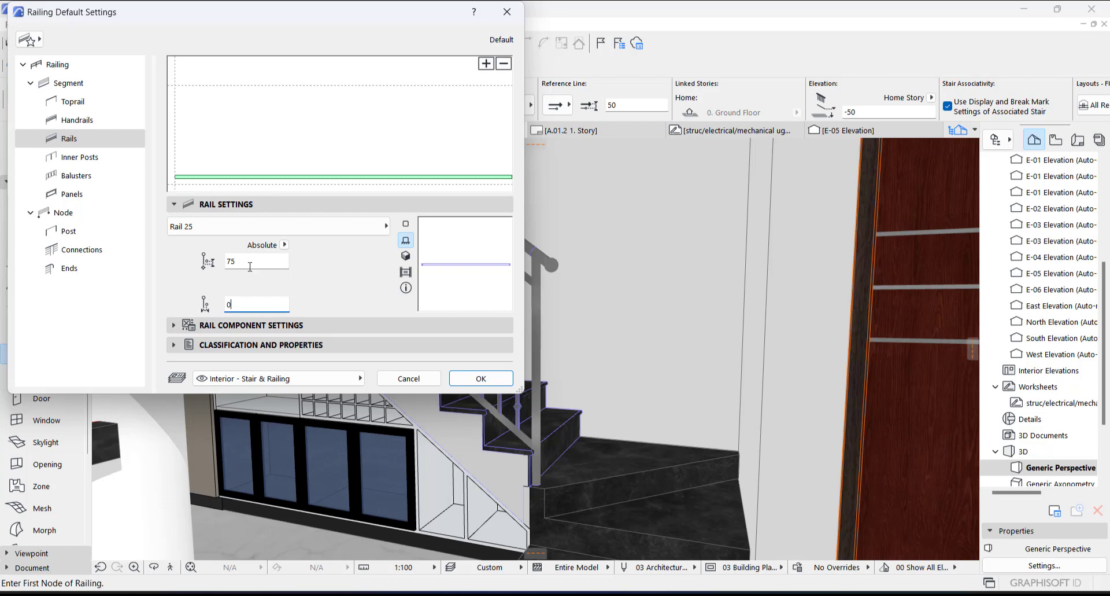
click(248, 309)
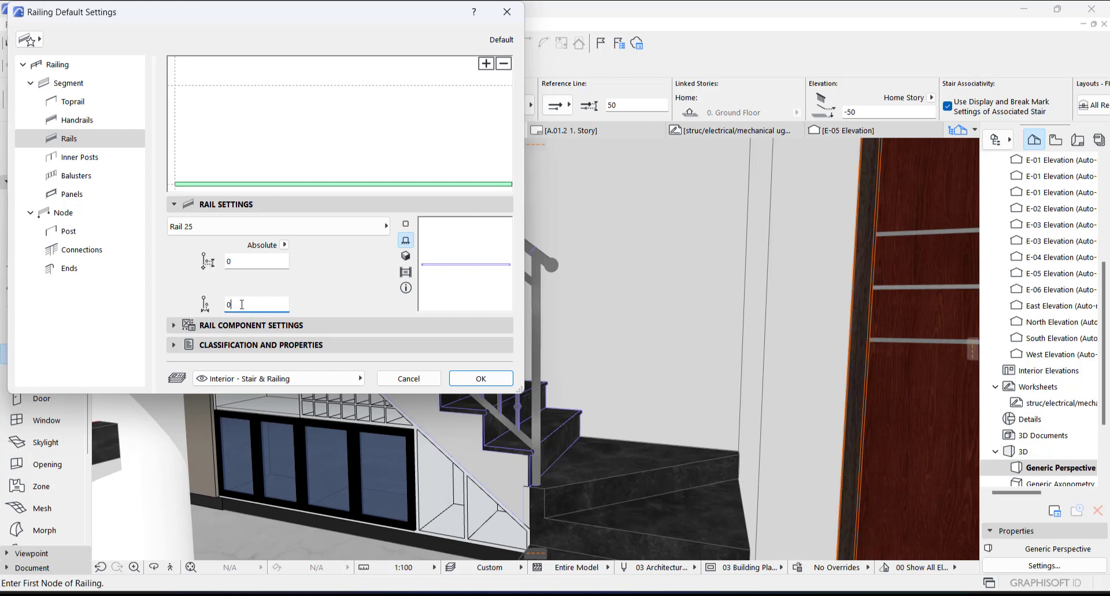
Step: Give the bottom rail a solid rectangular profile with a height of 75 and a width of 15
click(214, 327)
click(254, 224)
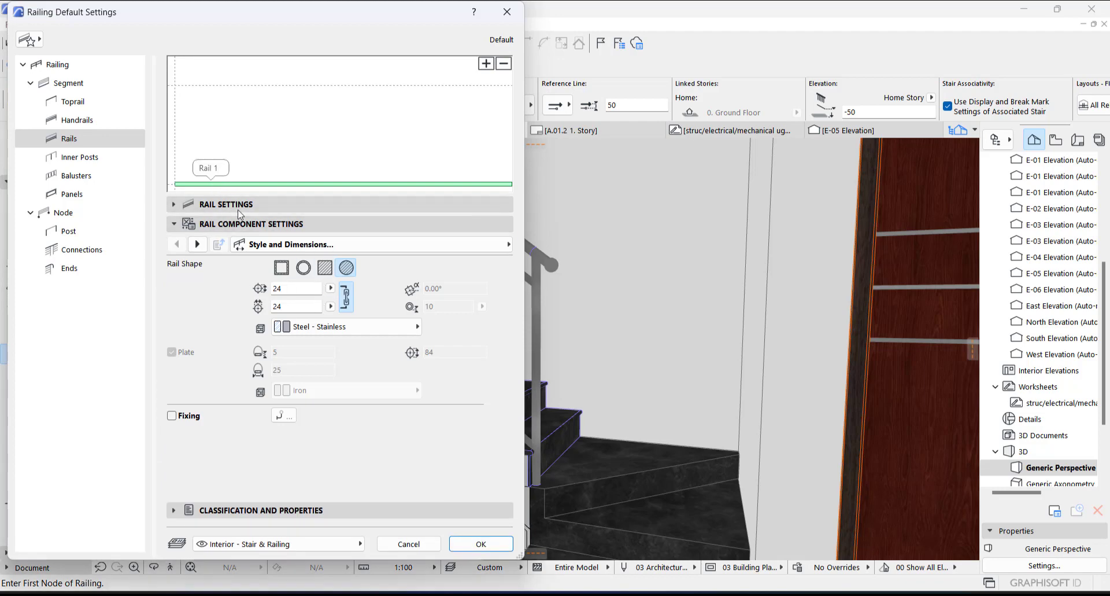
click(328, 269)
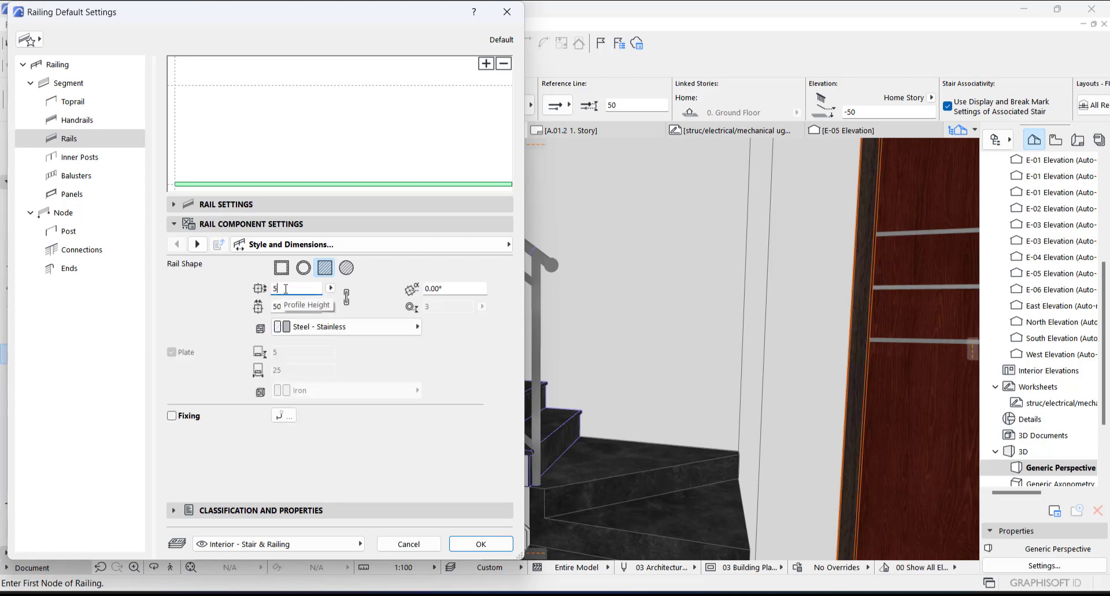
click(276, 306)
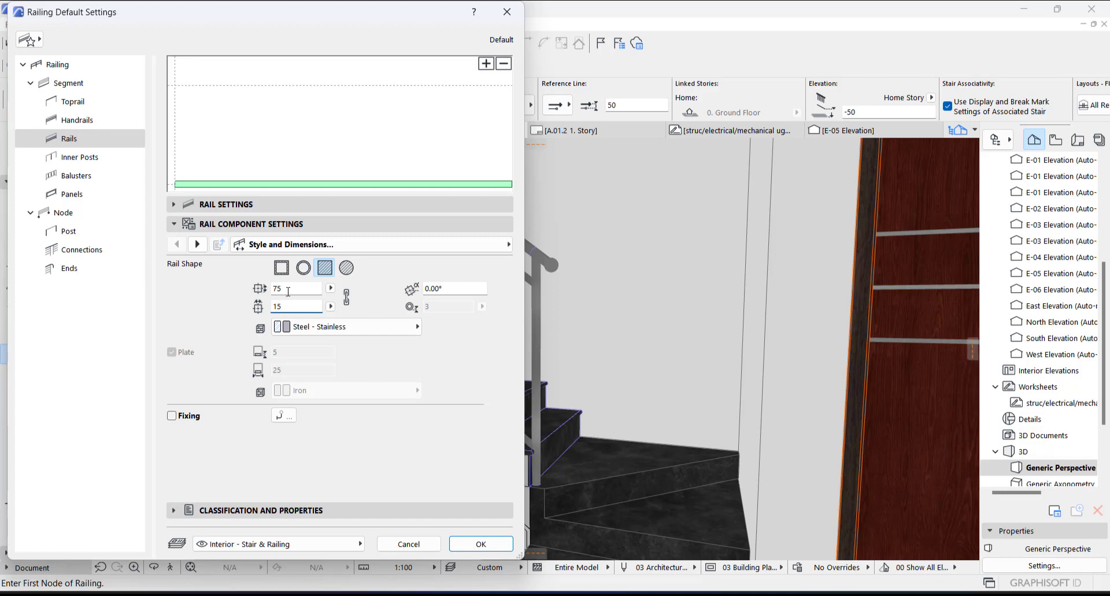
double_click(289, 306)
Step: Override the bottom rail's surface with Stone - Marble Black and accept the default railing settings
click(196, 244)
click(197, 244)
click(197, 244)
click(196, 244)
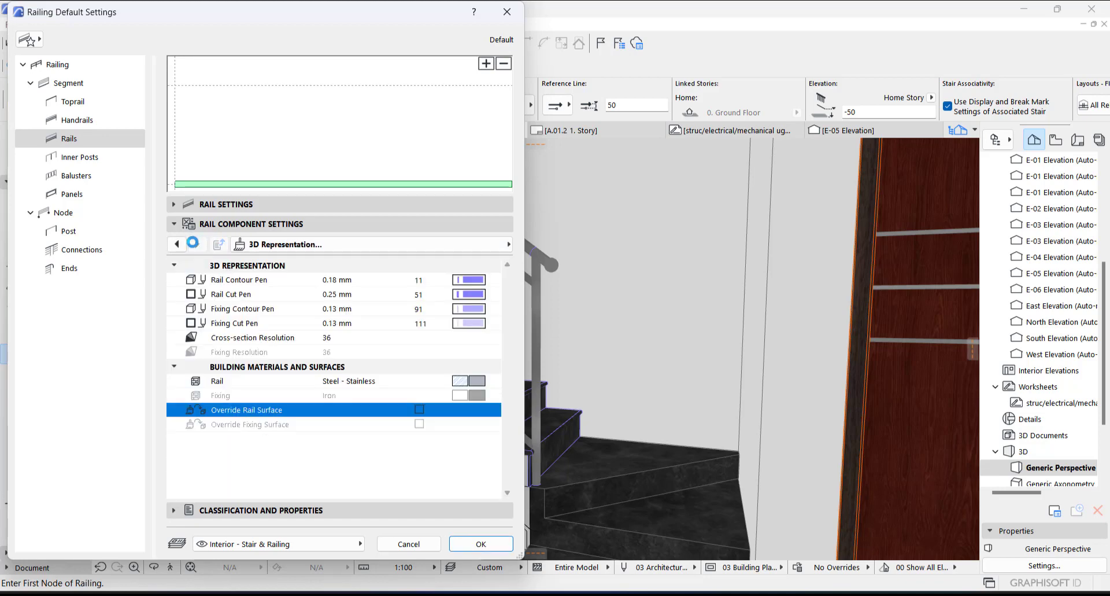
click(419, 409)
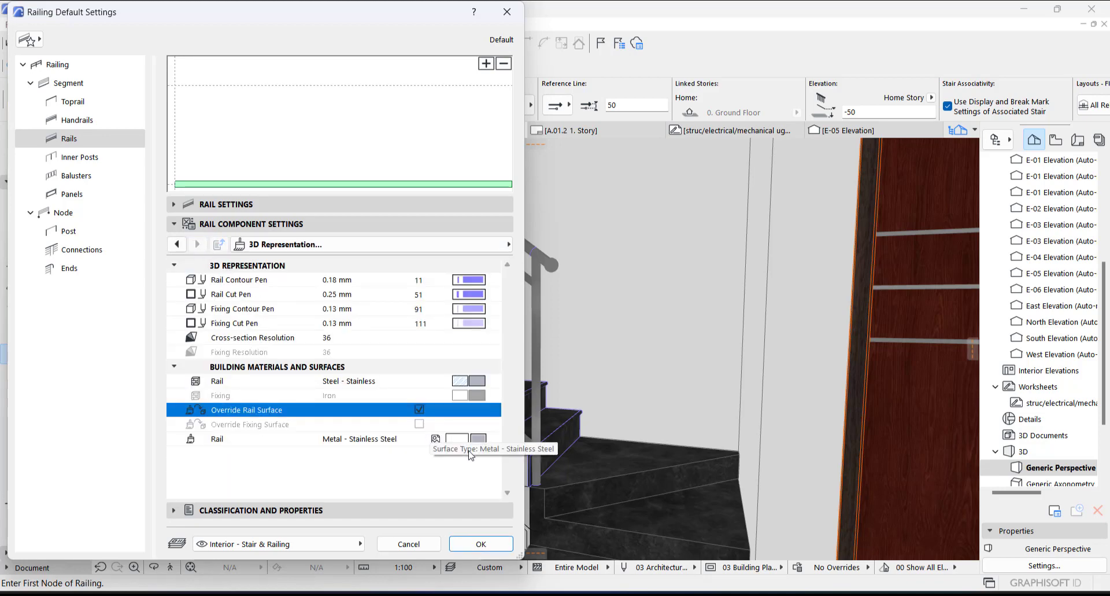
click(479, 439)
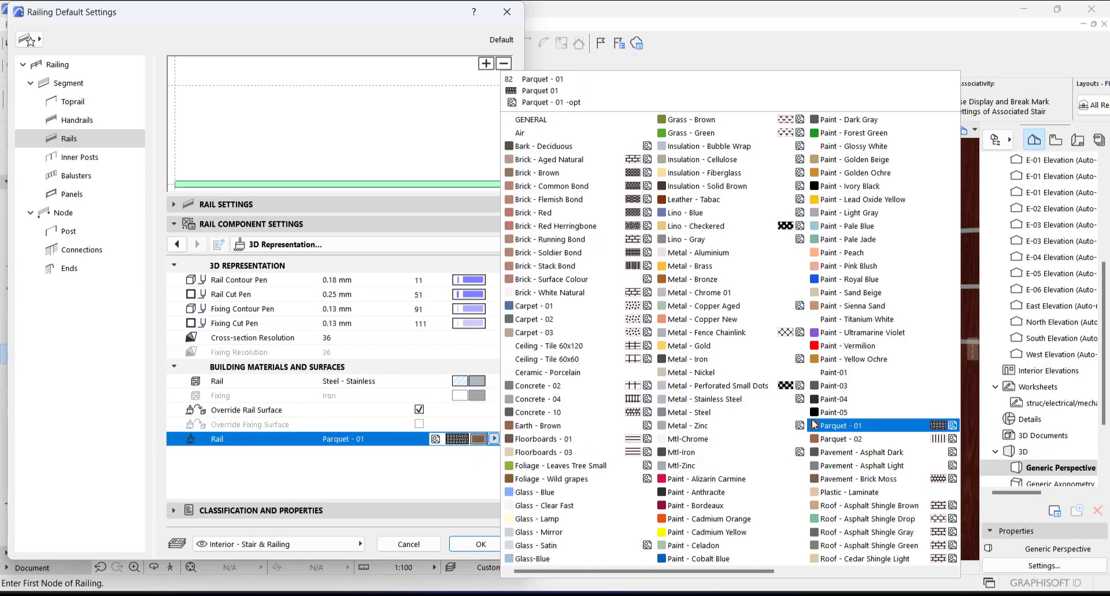
scroll(813, 425, down, 2)
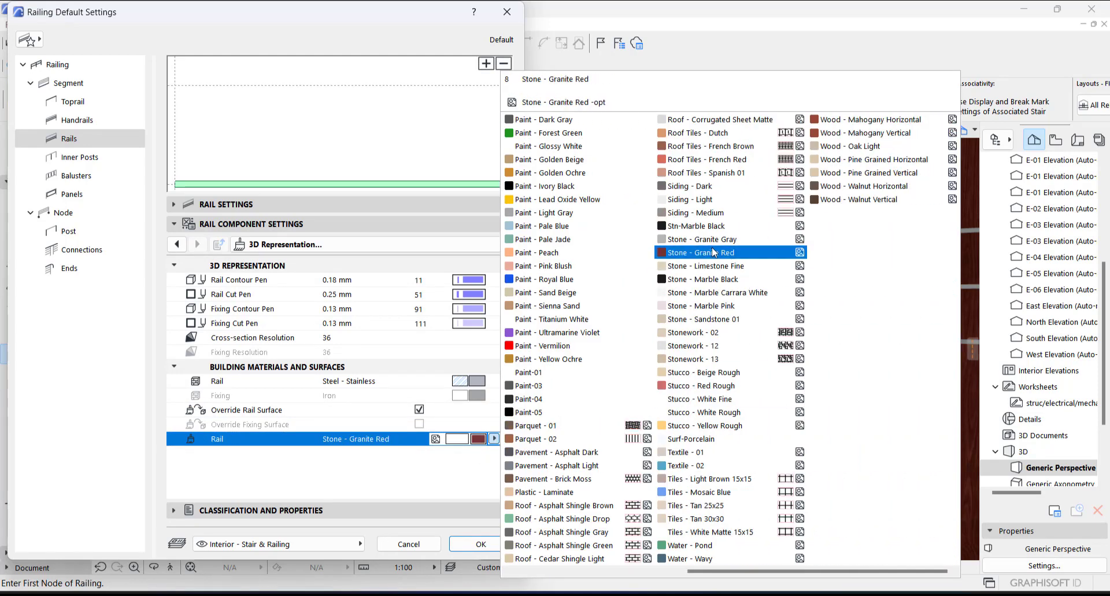
click(690, 279)
click(480, 543)
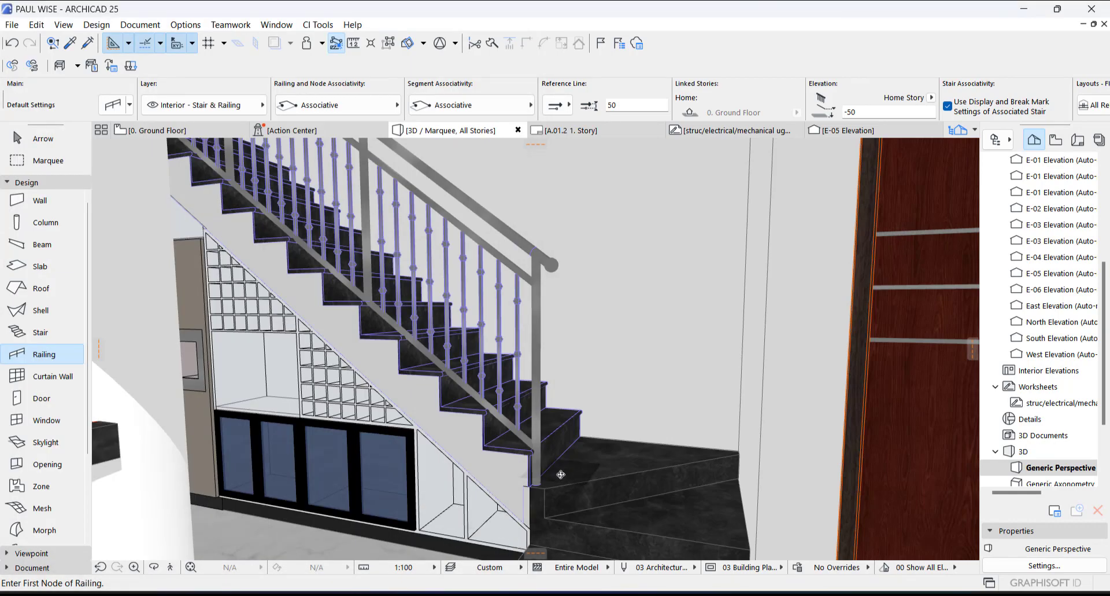
scroll(564, 471, up, 5)
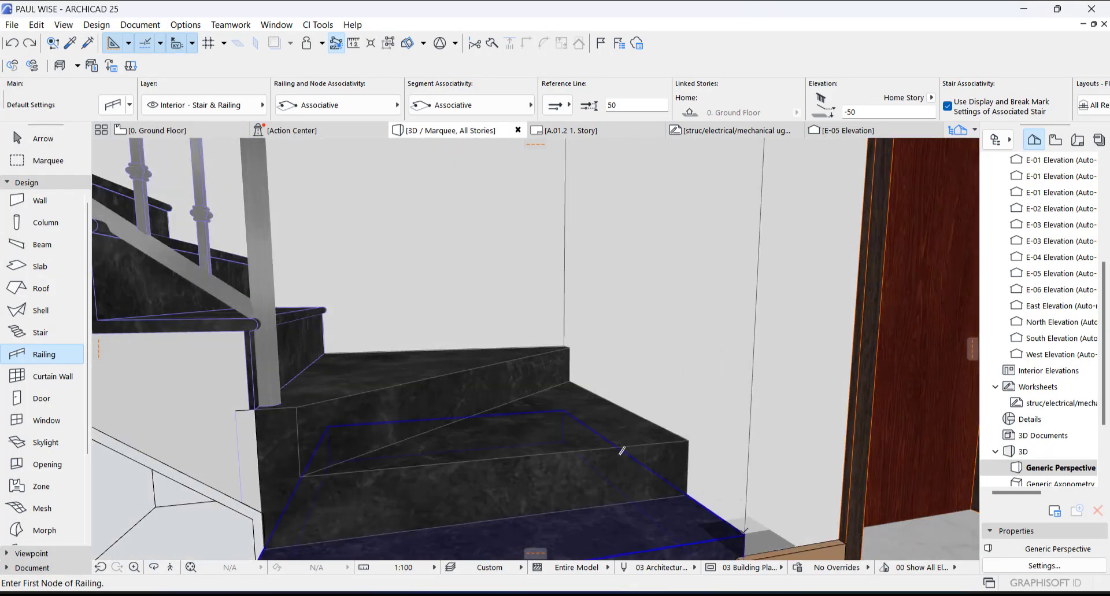
Step: Start the railing at the lowest step's wall corner, with static railing, node and segment associativity and a centred reference line
click(666, 476)
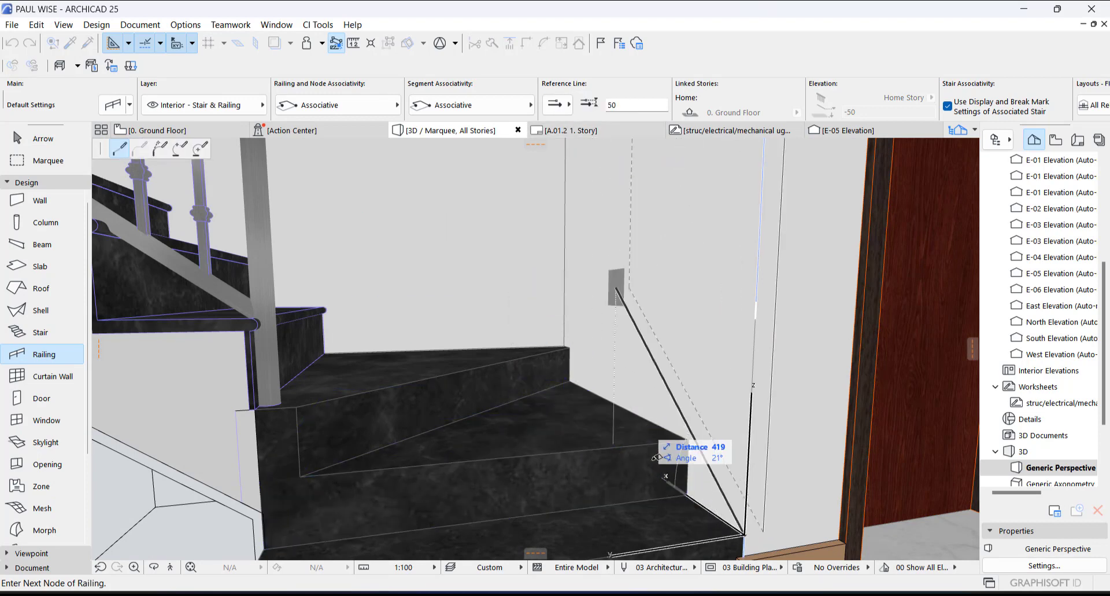
scroll(690, 494, up, 3)
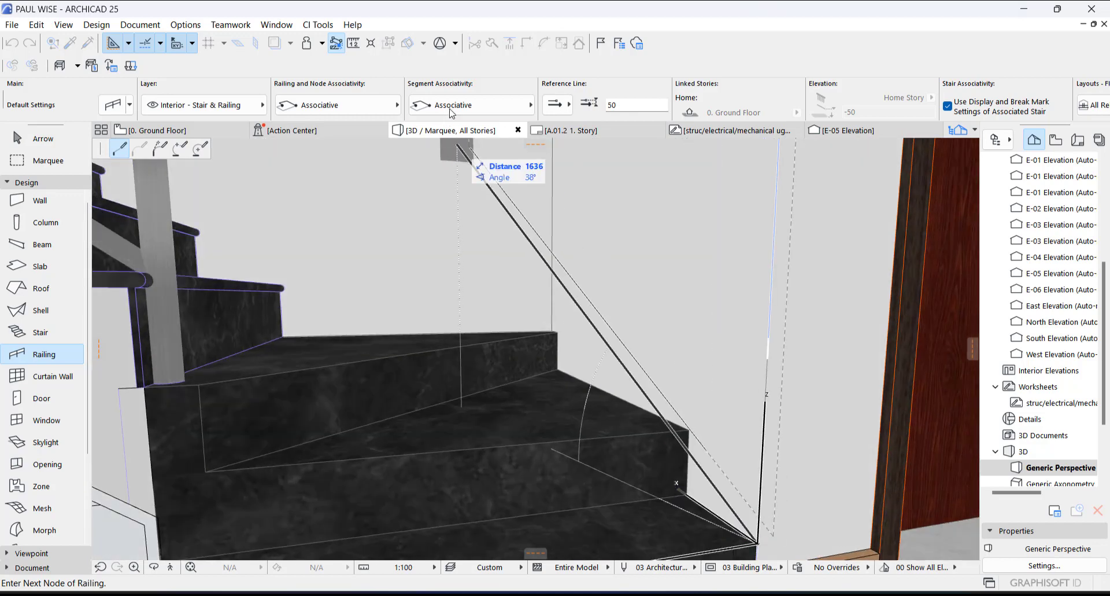
click(457, 106)
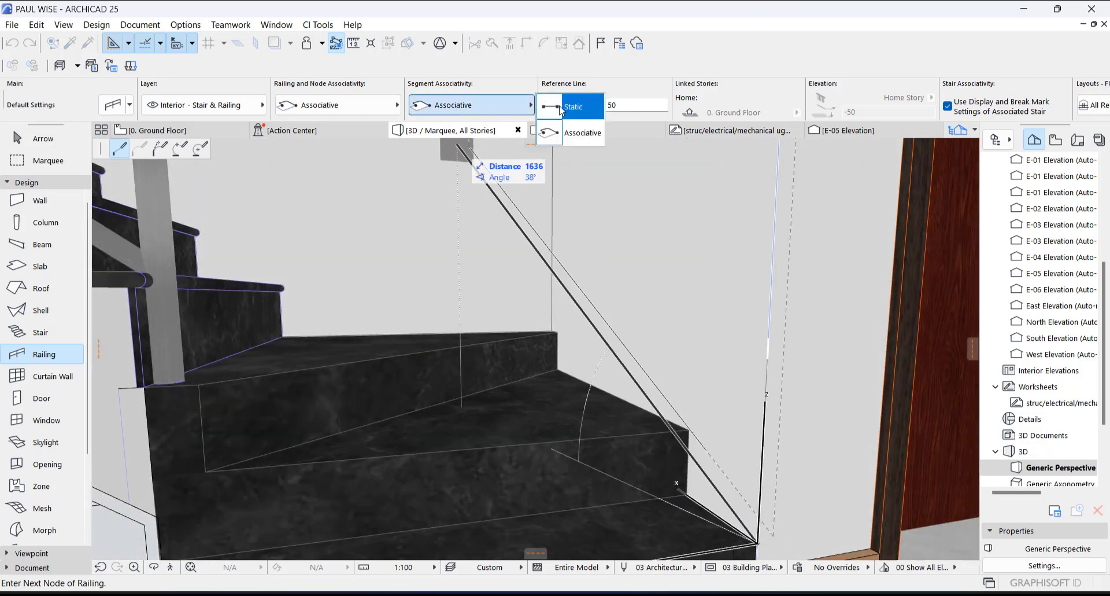
click(561, 108)
click(347, 104)
click(440, 106)
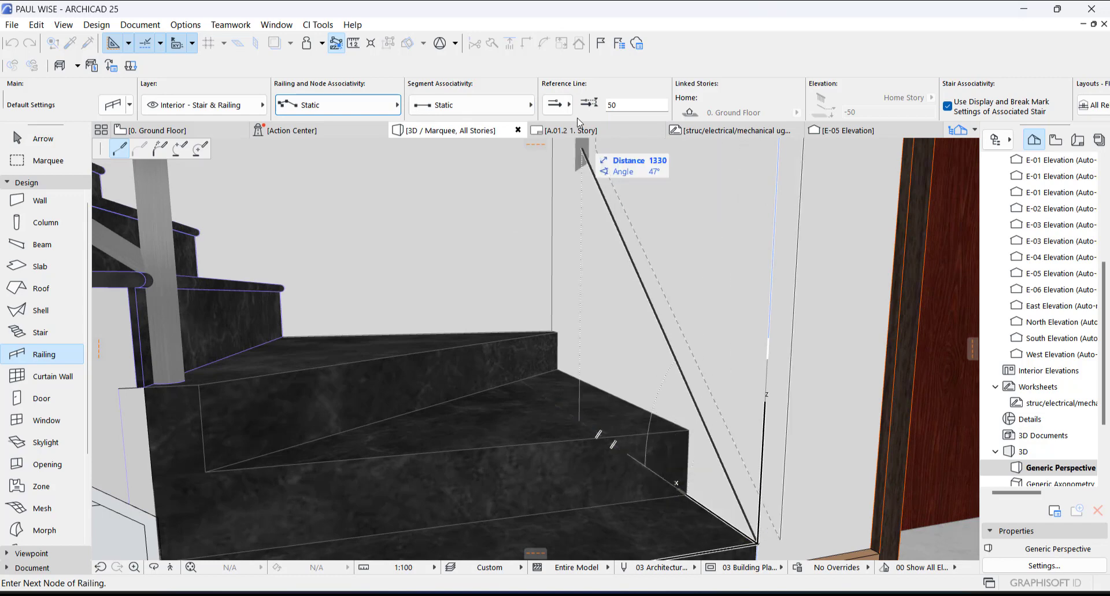
click(557, 104)
click(595, 105)
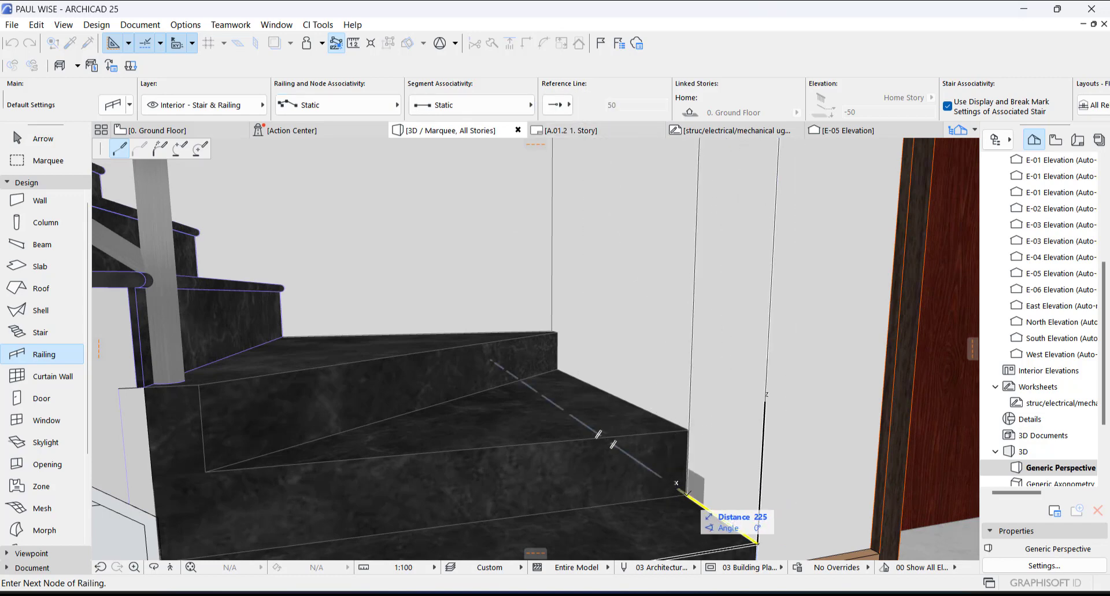
Step: Trace the railing along the wall over the lower landing steps, placing nodes at the riser and tread corners up to the next riser's base
click(686, 493)
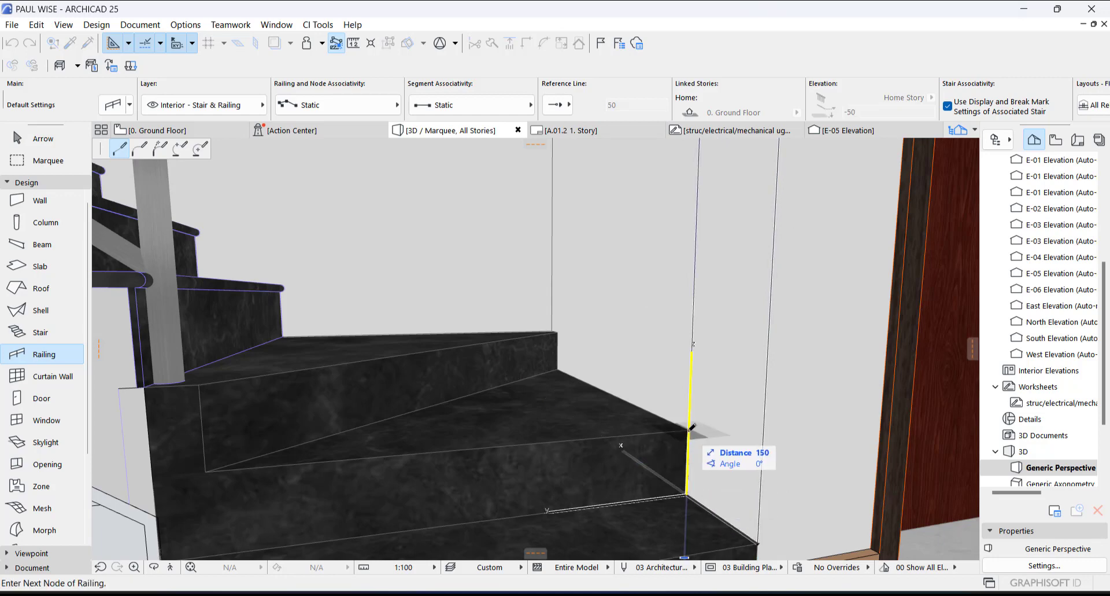
click(687, 429)
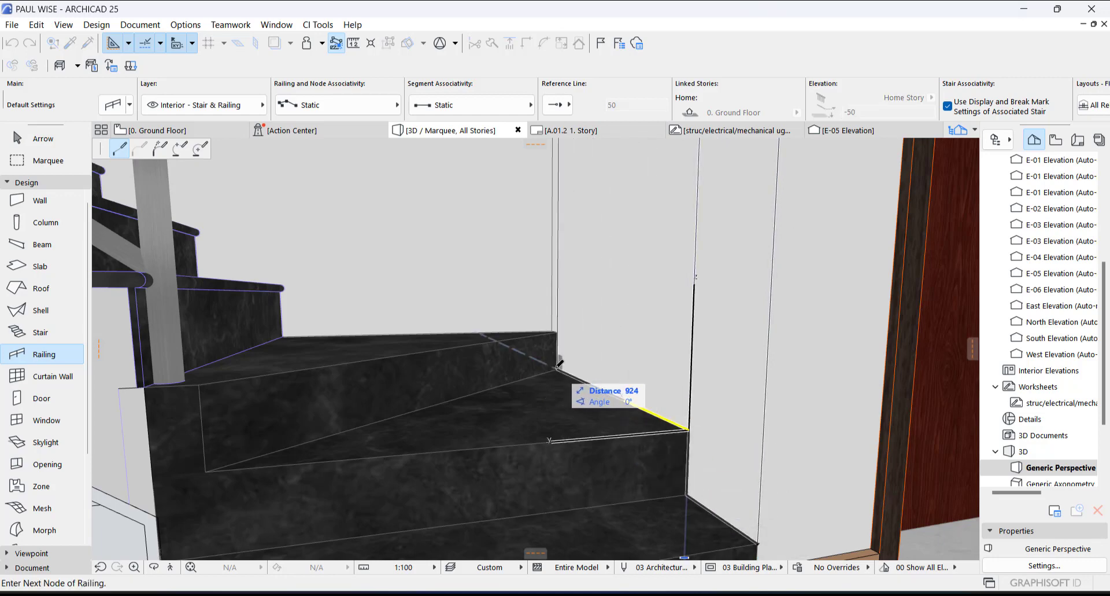
scroll(558, 364, up, 5)
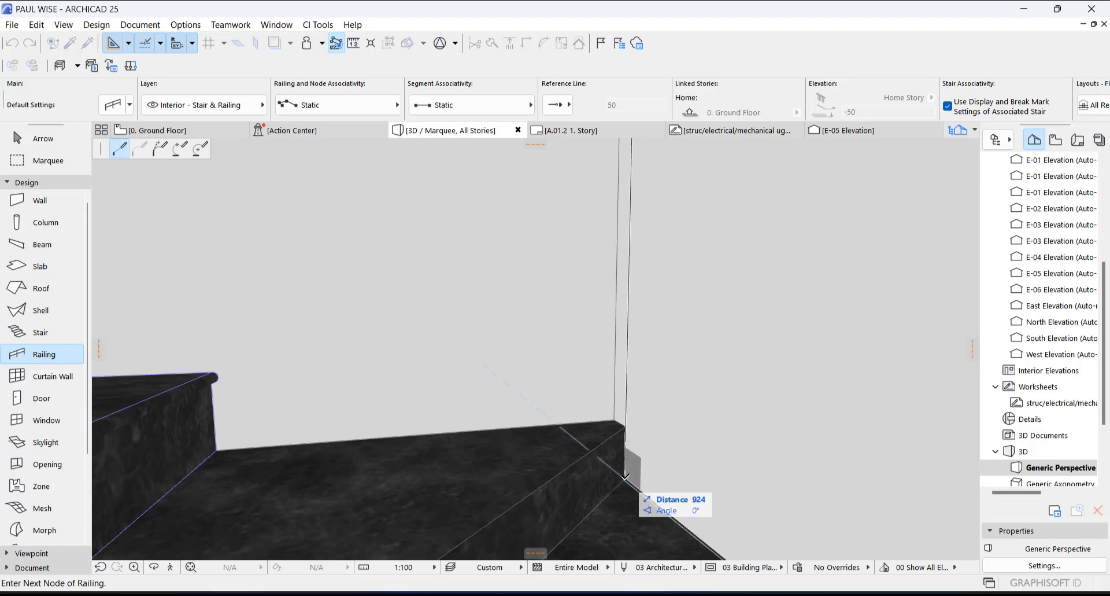
click(623, 424)
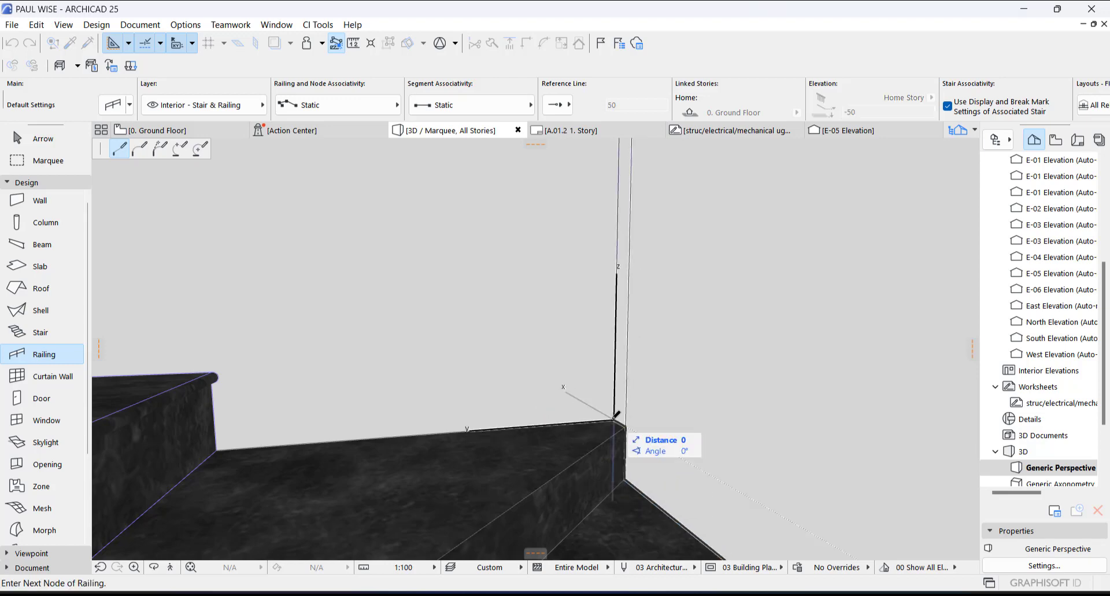
click(218, 449)
Step: Continue the railing up the flight's first two nosed steps, snapping nodes to each nosing top and tread back corner
shift+middle_drag(219, 423, 352, 399)
scroll(374, 413, up, 3)
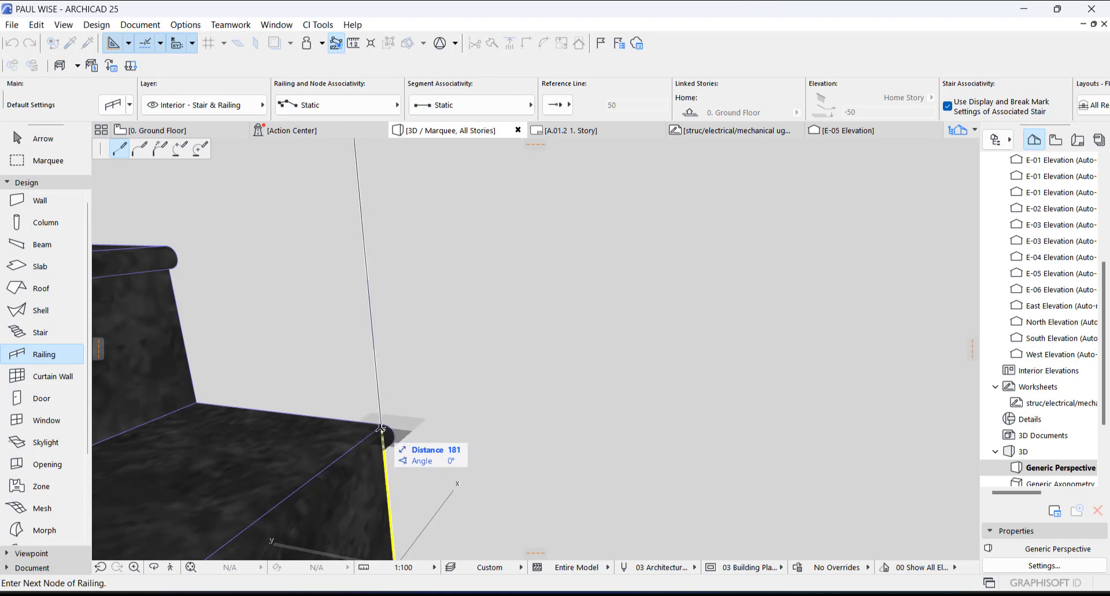
click(382, 427)
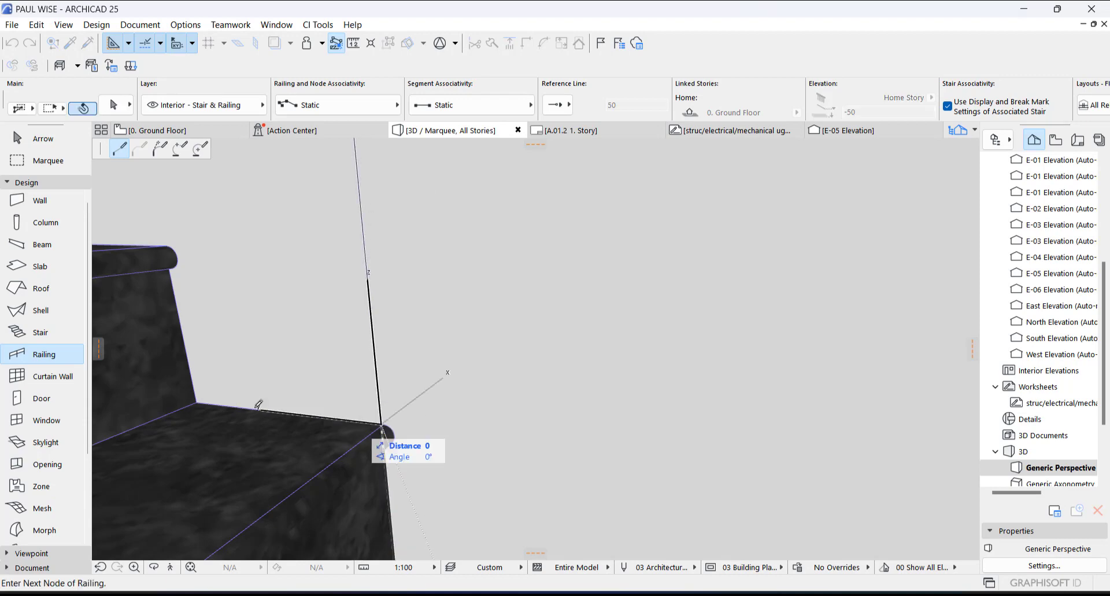
click(197, 403)
middle_drag(197, 386, 431, 489)
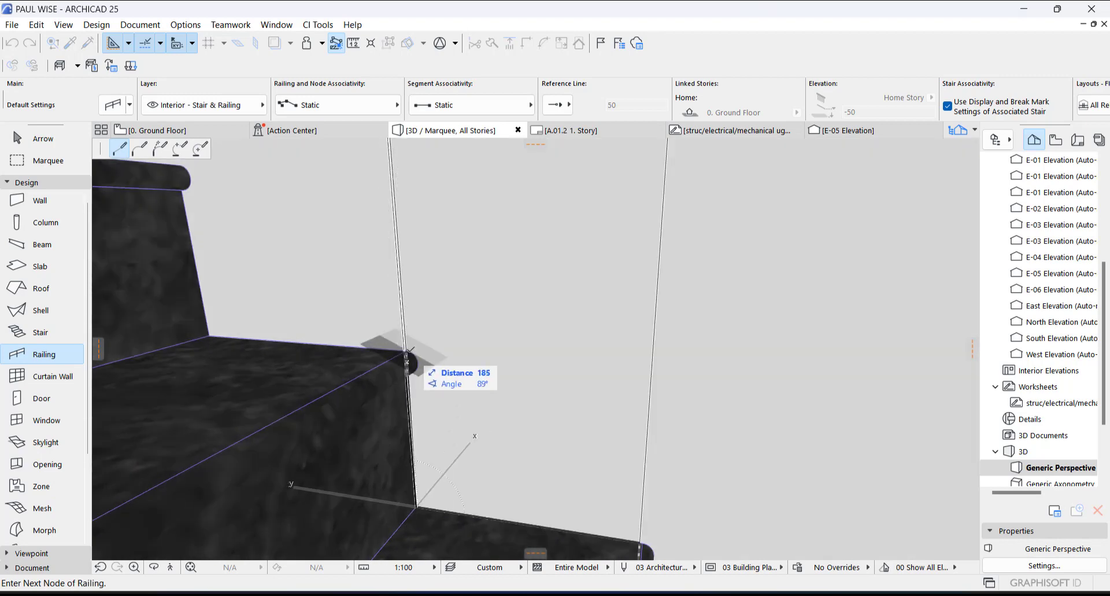
click(406, 351)
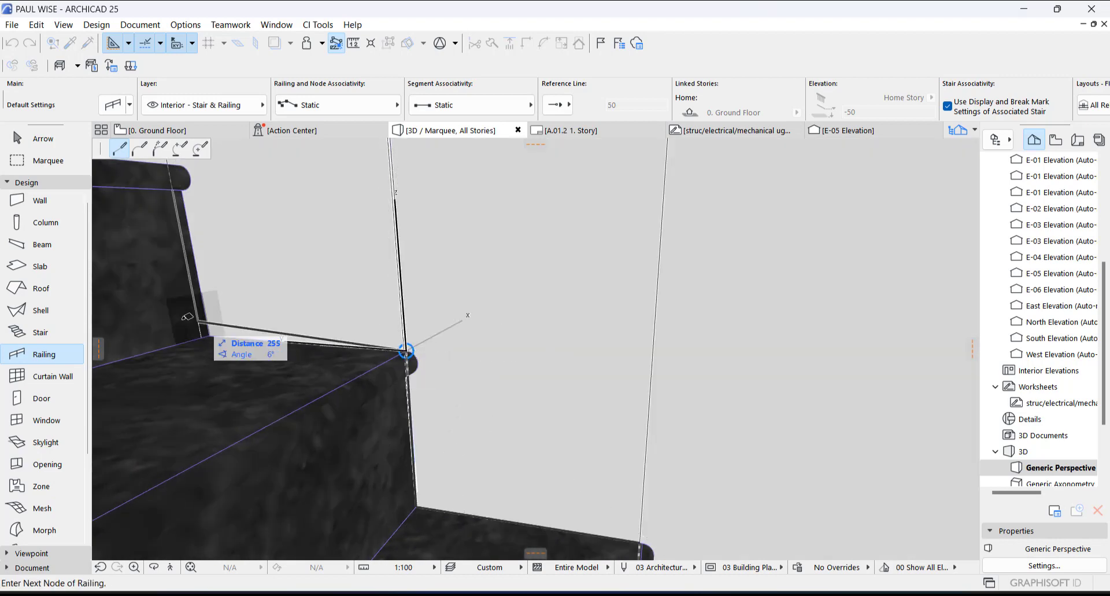
click(209, 335)
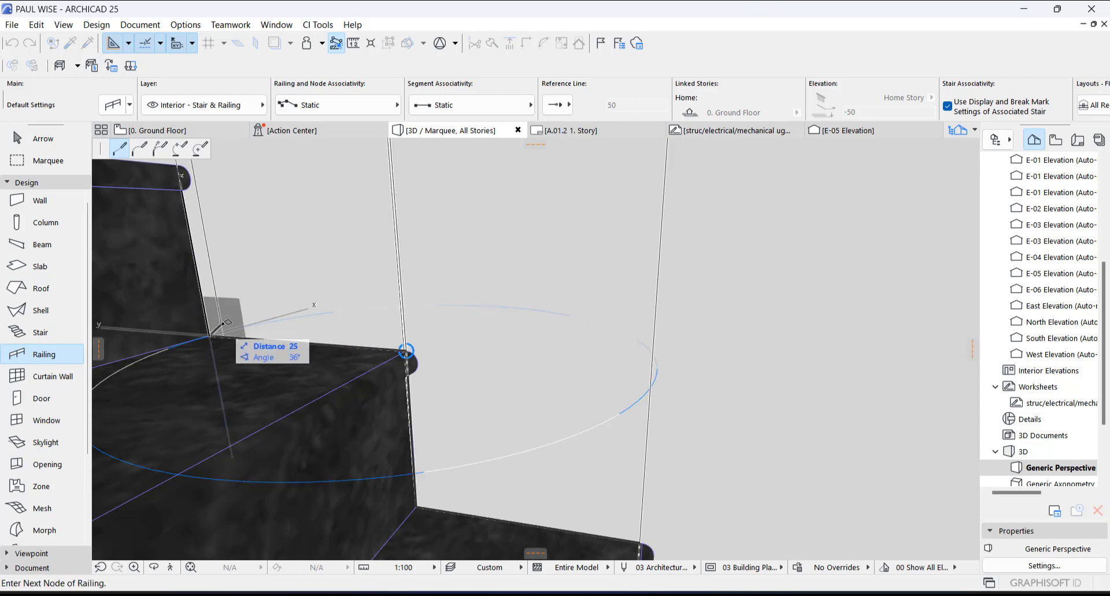
Step: Add railing nodes up the following riser to its nosing top and across to the back corner of the tread
middle_drag(235, 332, 386, 439)
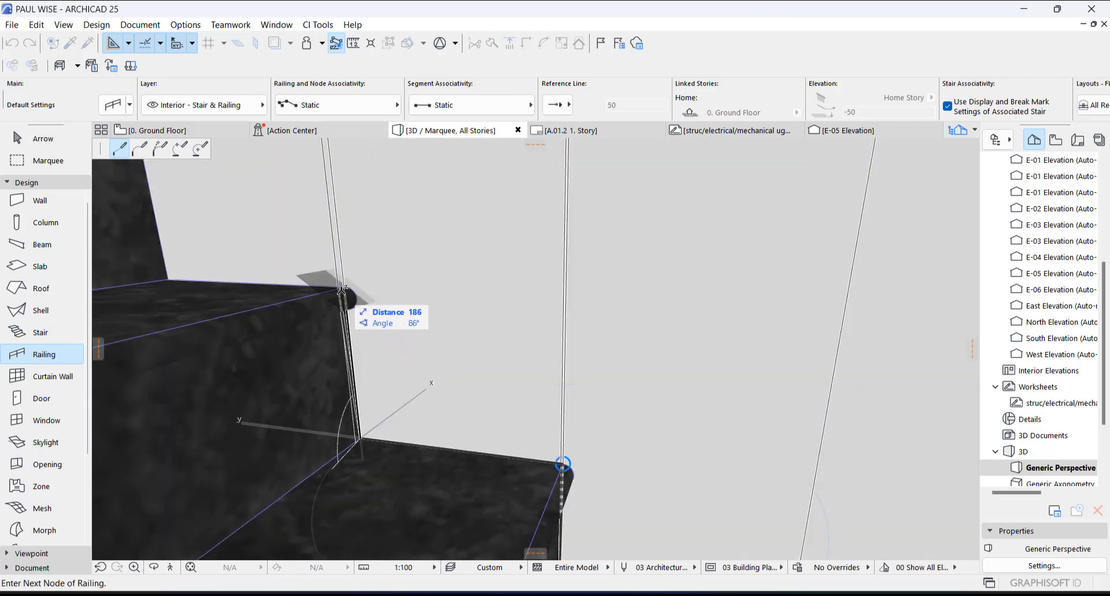
click(345, 287)
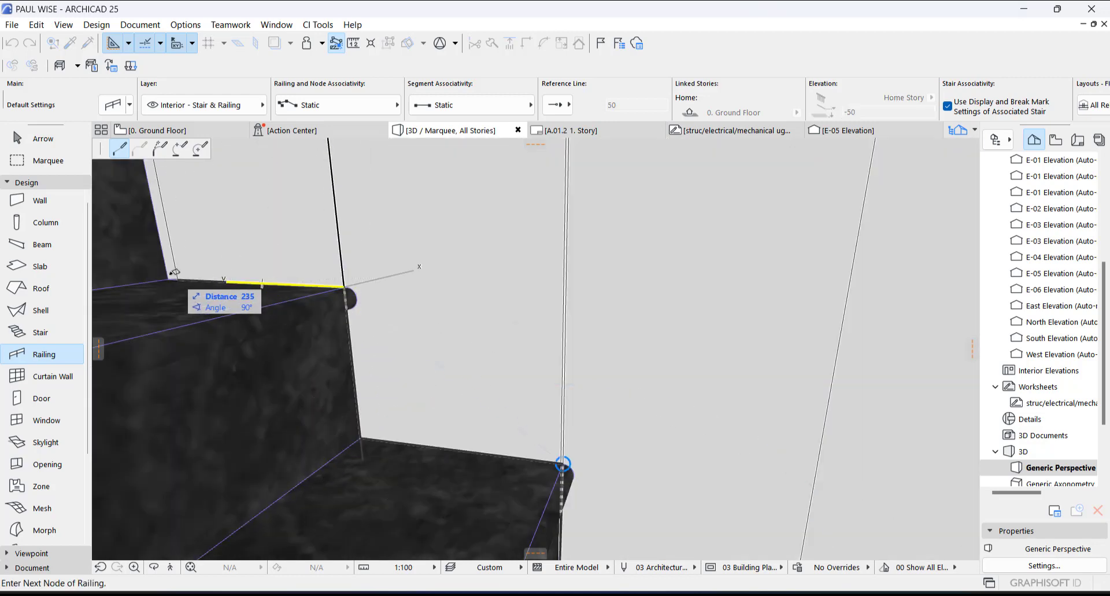
shift+middle_drag(174, 272, 390, 370)
scroll(390, 370, up, 1)
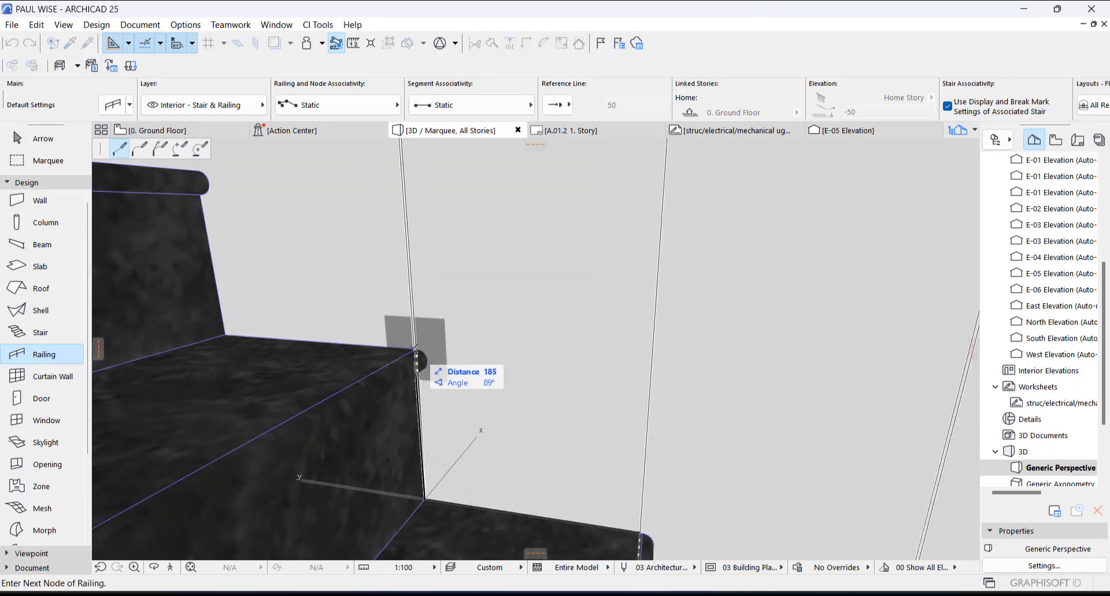
click(225, 334)
middle_drag(429, 465, 458, 432)
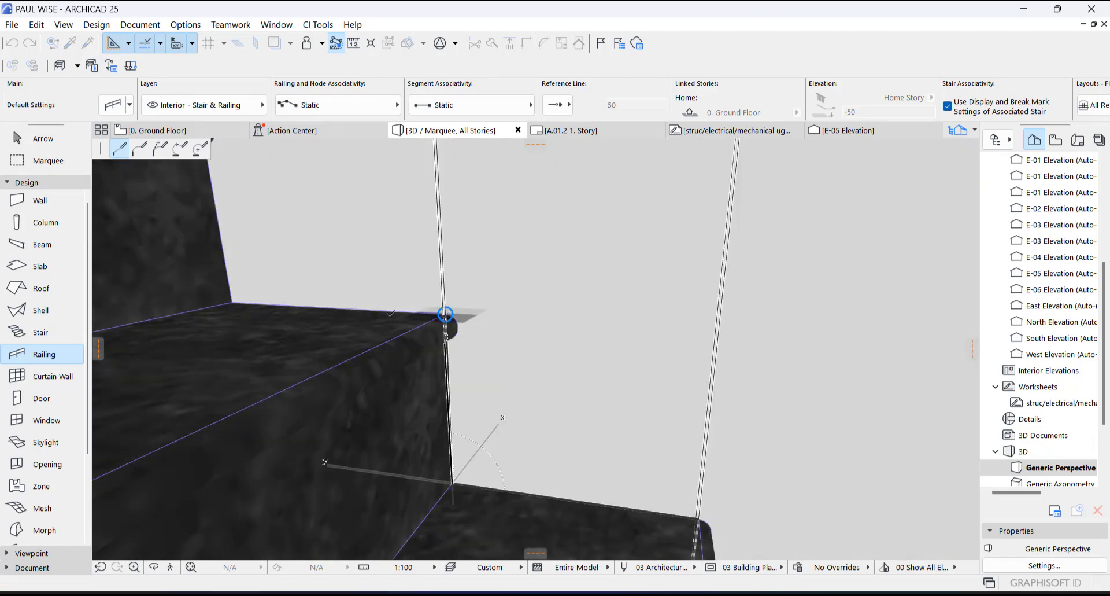
middle_drag(446, 316, 585, 287)
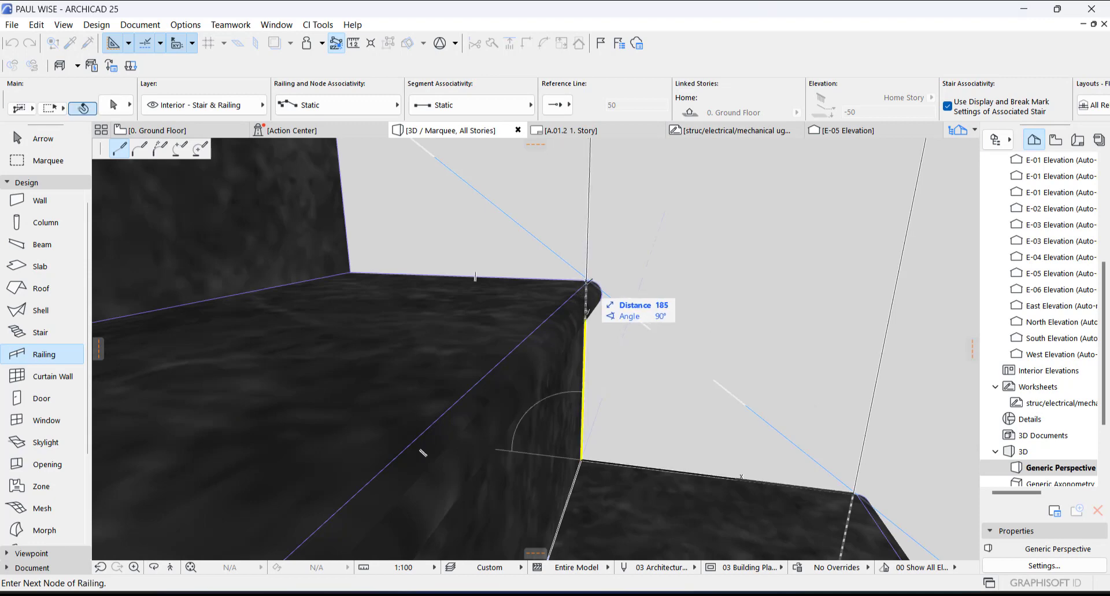
click(588, 280)
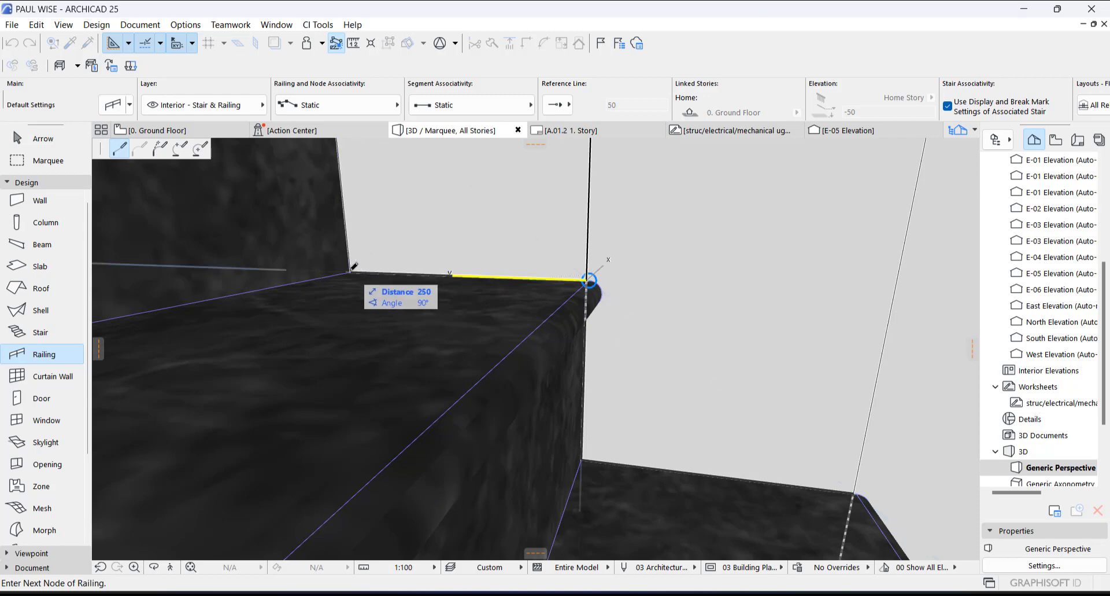
key(BackSpace)
middle_drag(587, 414, 642, 385)
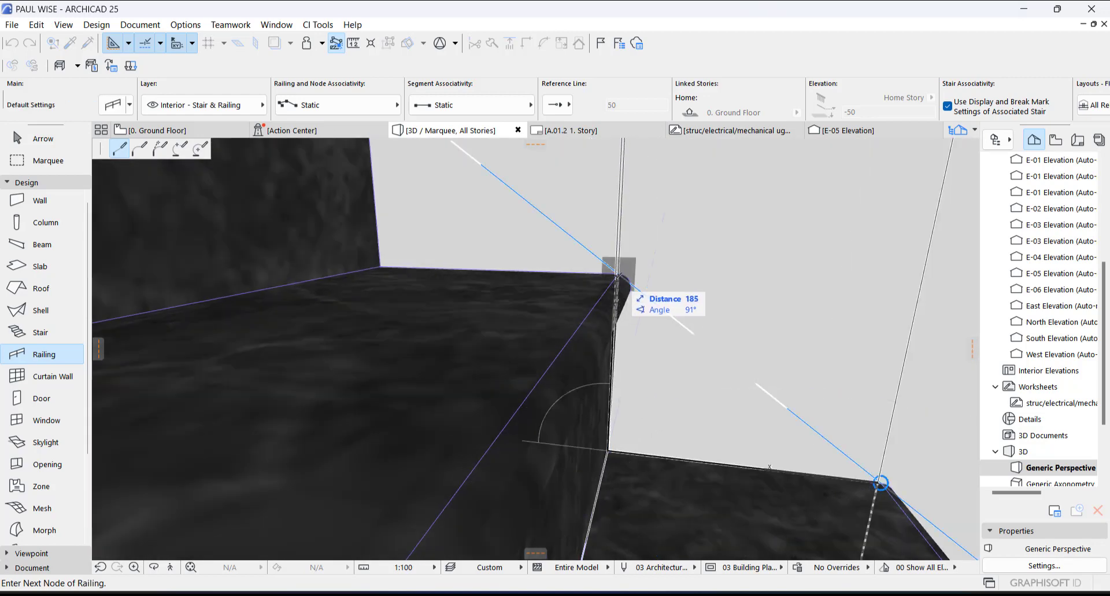
key(shift)
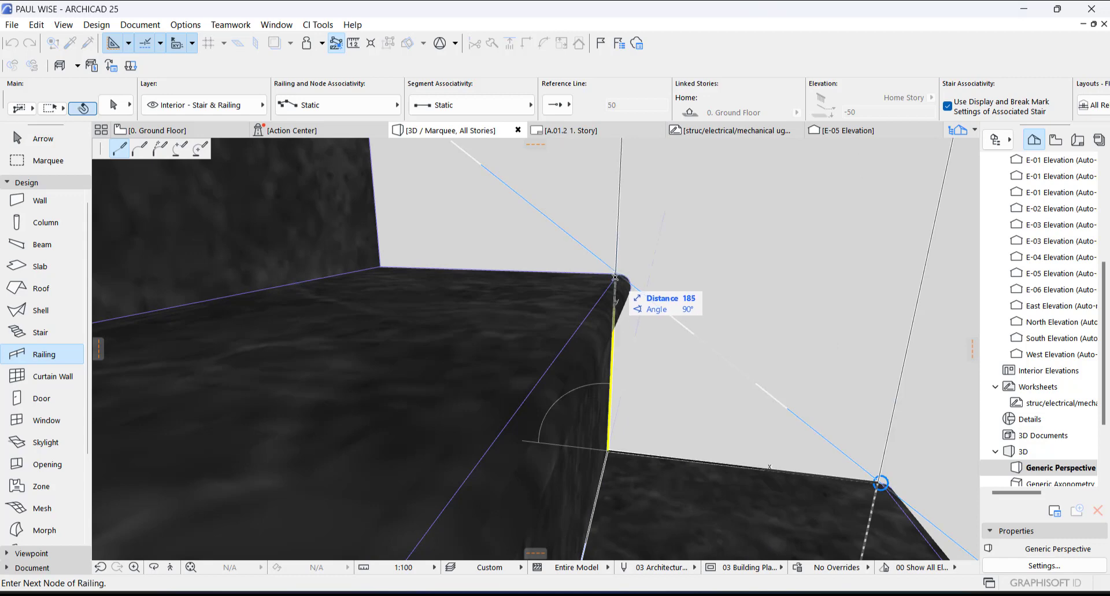
click(387, 268)
middle_drag(584, 436, 536, 401)
key(BackSpace)
key(BackSpace)
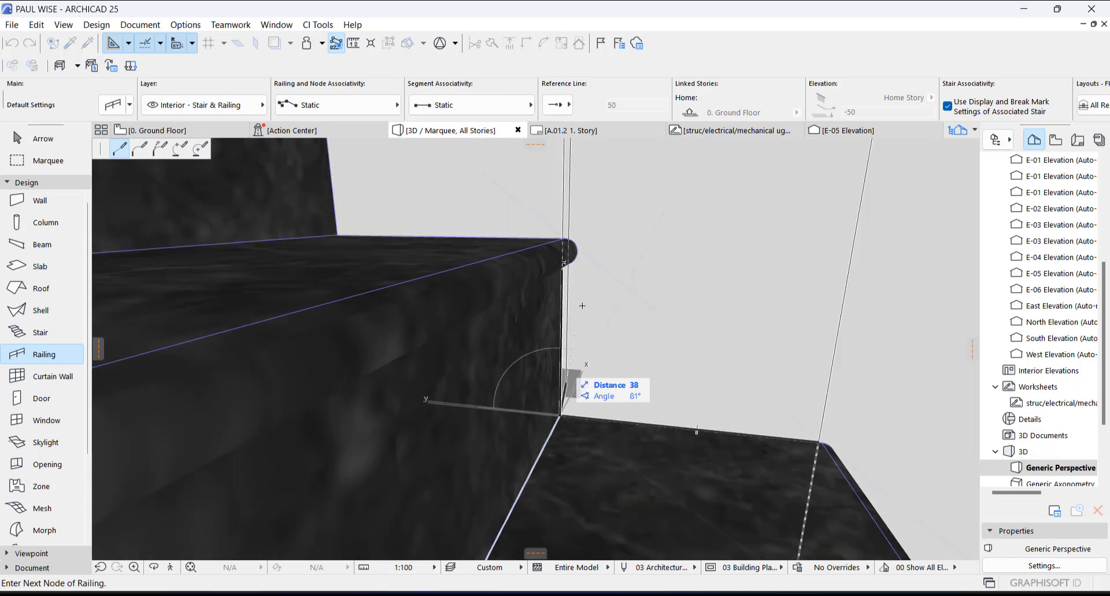
Step: Extend the railing over the next two steps, rising about 185 to each nosing top and running about 250 to each tread's back corner
key(shift)
click(566, 239)
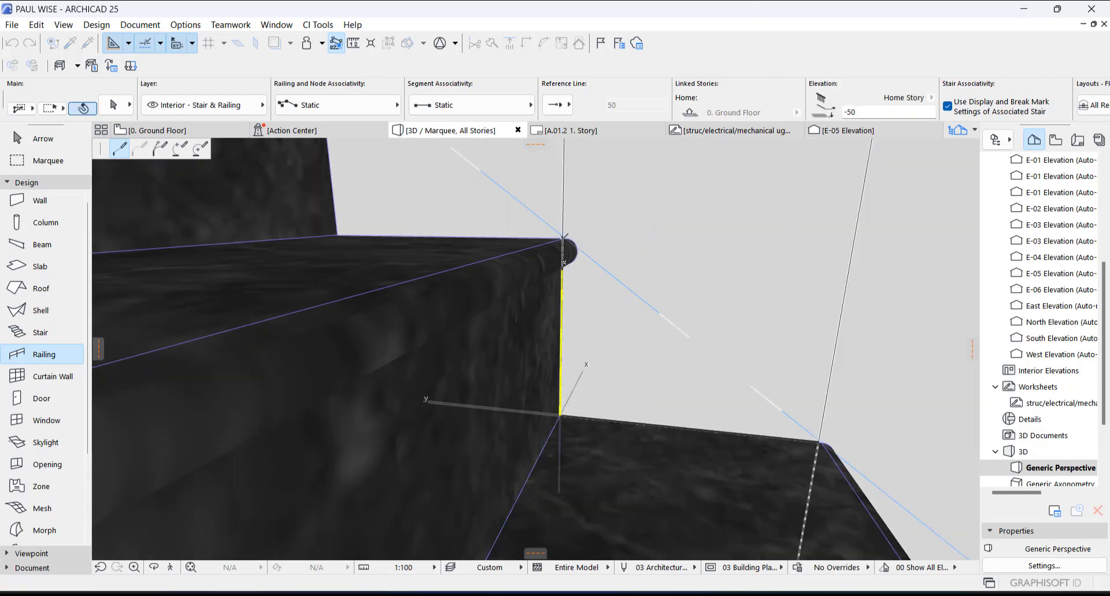
click(338, 234)
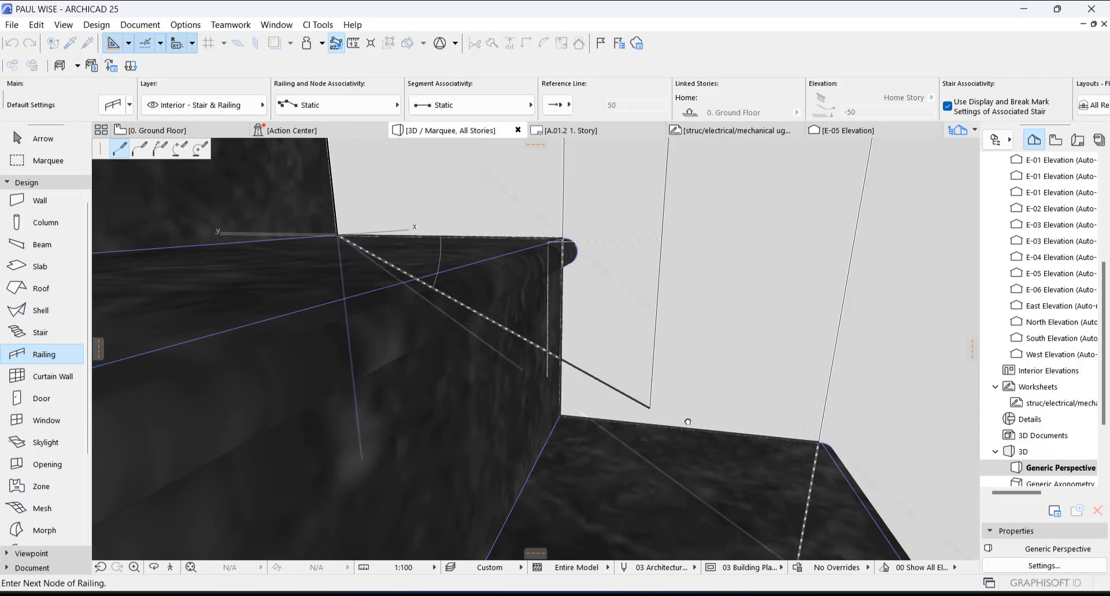
middle_drag(548, 377, 642, 414)
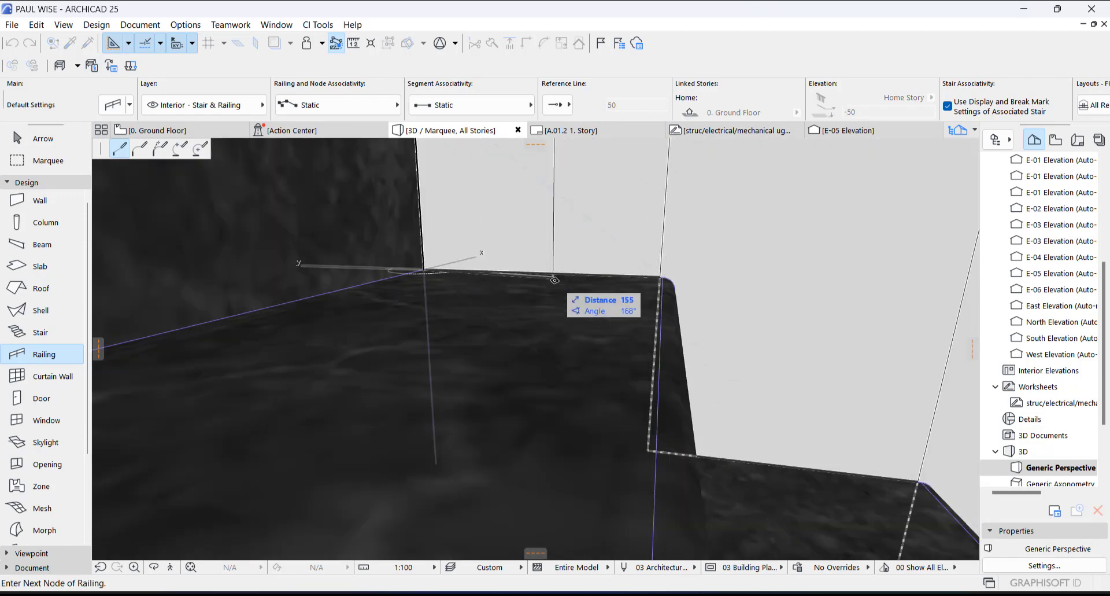
shift+middle_drag(582, 325, 482, 303)
scroll(482, 303, down, 5)
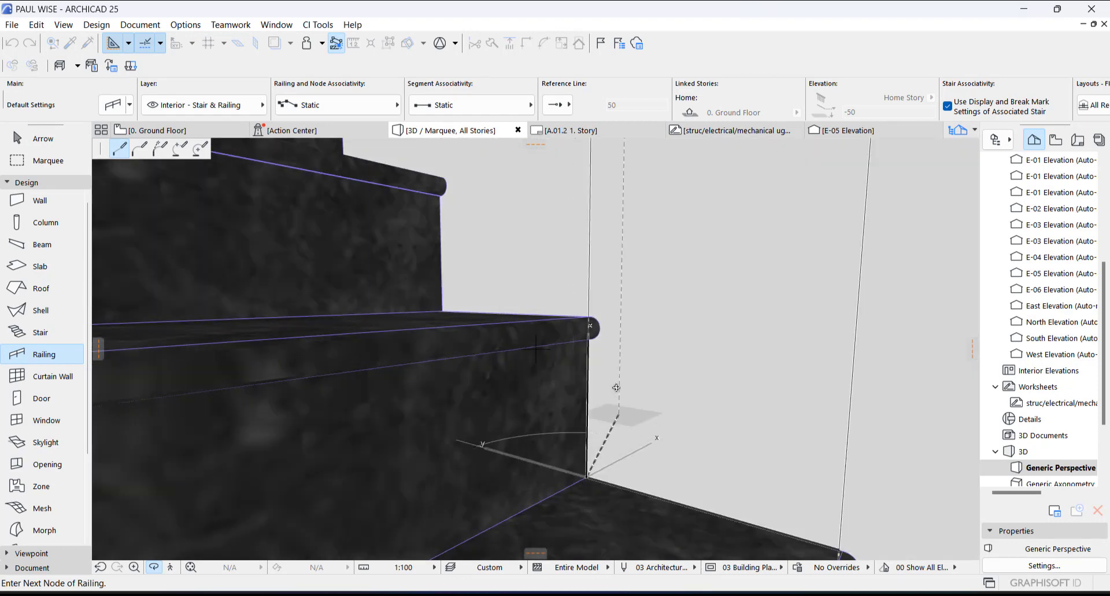
click(590, 325)
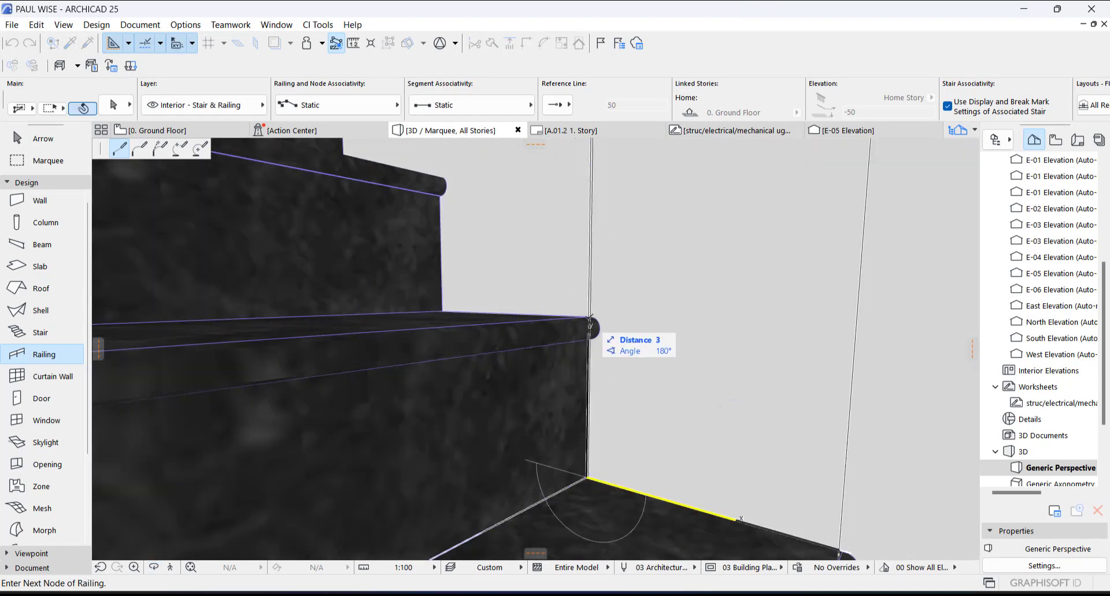
middle_drag(588, 324, 644, 400)
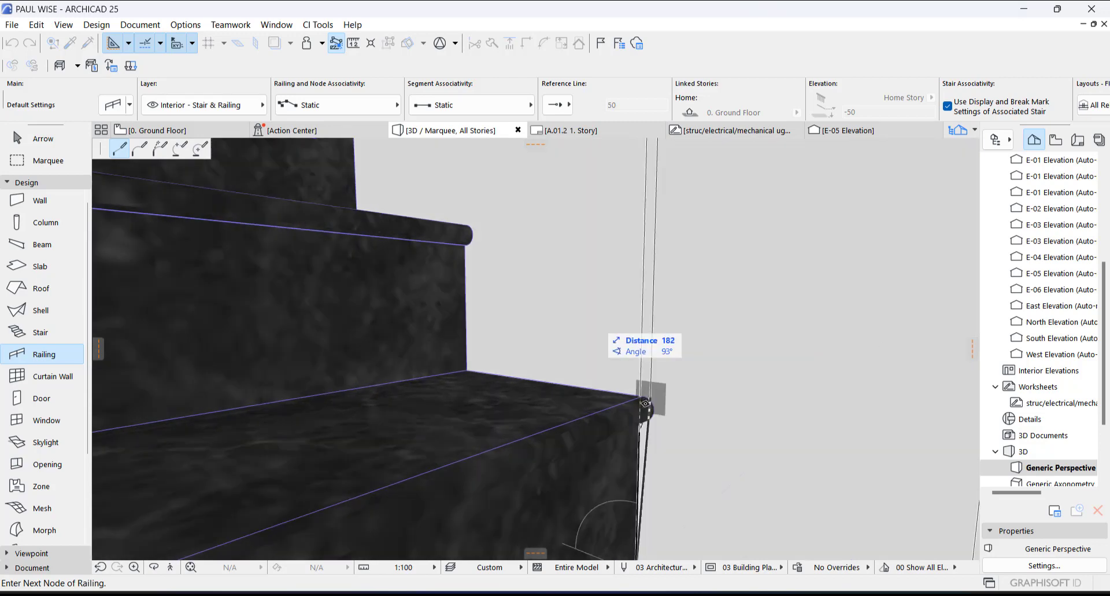
click(640, 397)
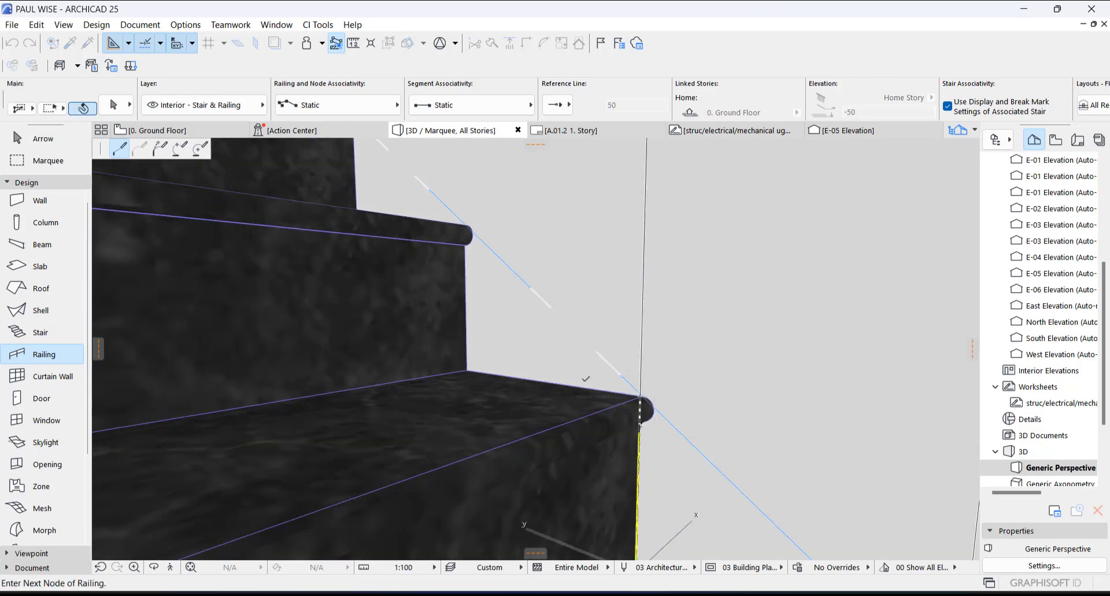
click(471, 366)
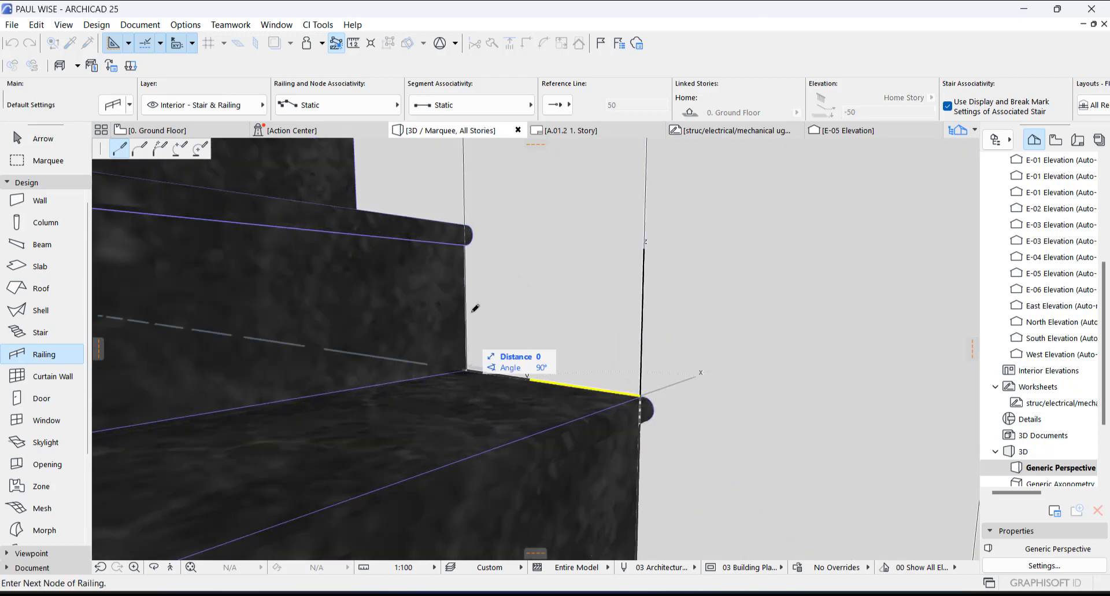
Step: Place railing nodes at the next higher step's nosing top, about 185 up, and at its tread's back corner along the wall
scroll(618, 497, down, 3)
scroll(613, 434, up, 3)
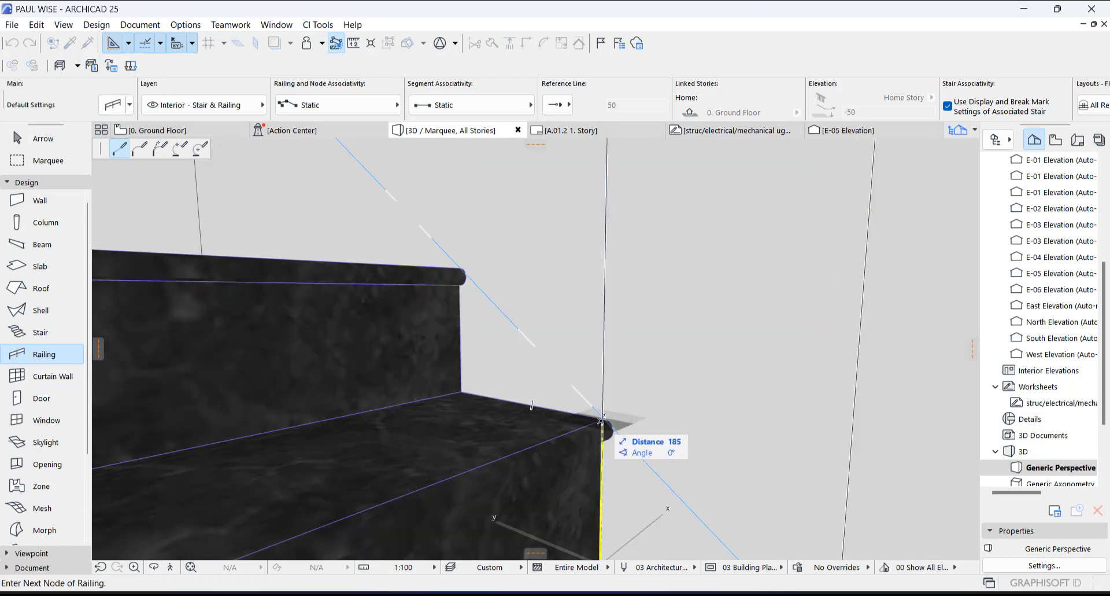
shift+middle_drag(601, 420, 482, 417)
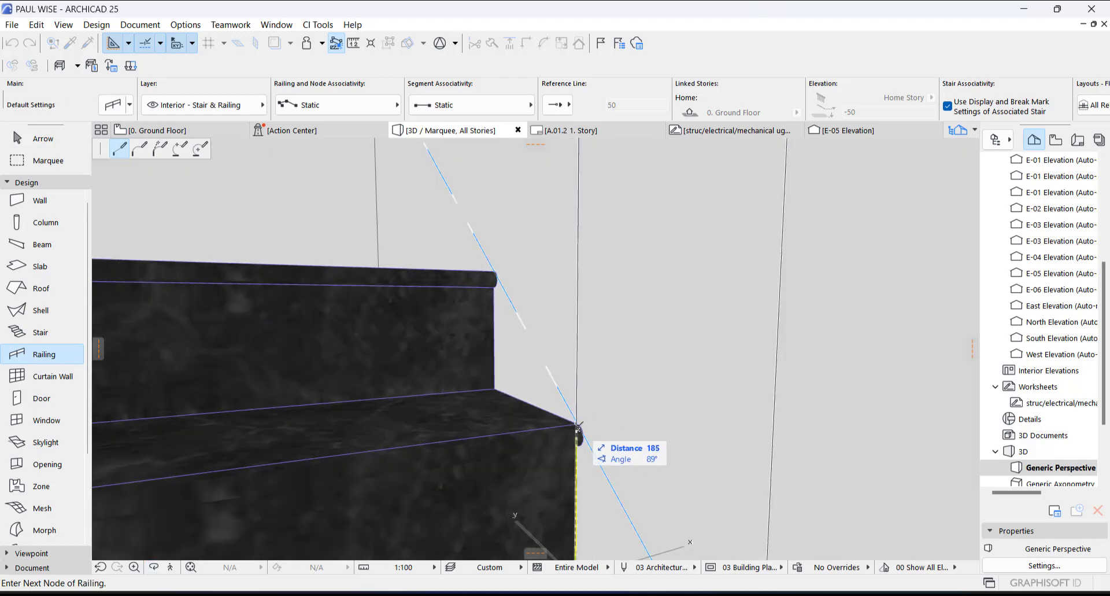
click(577, 424)
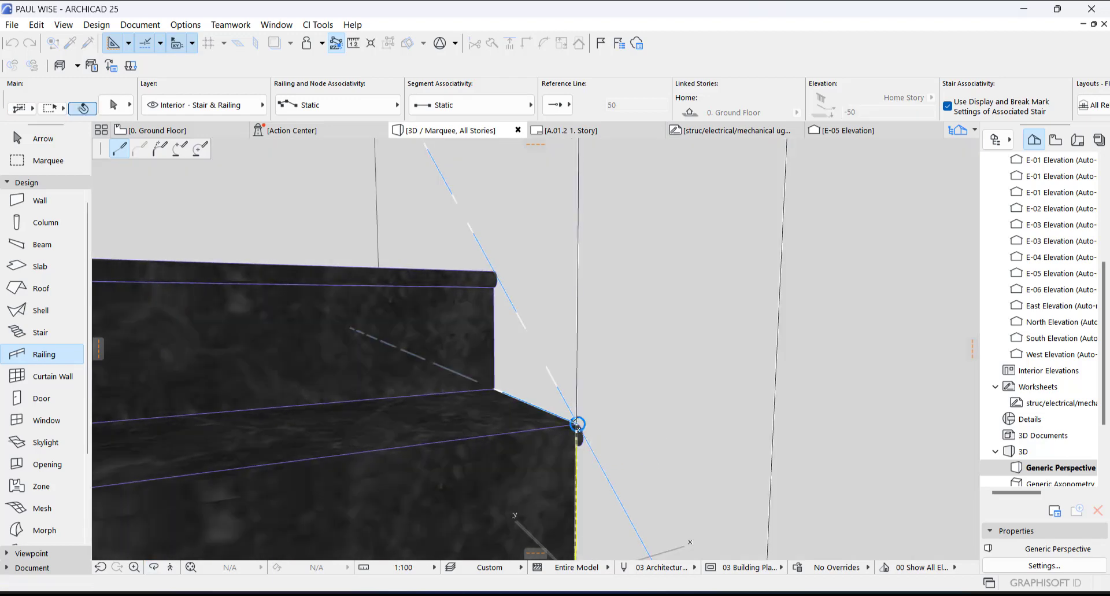
click(496, 386)
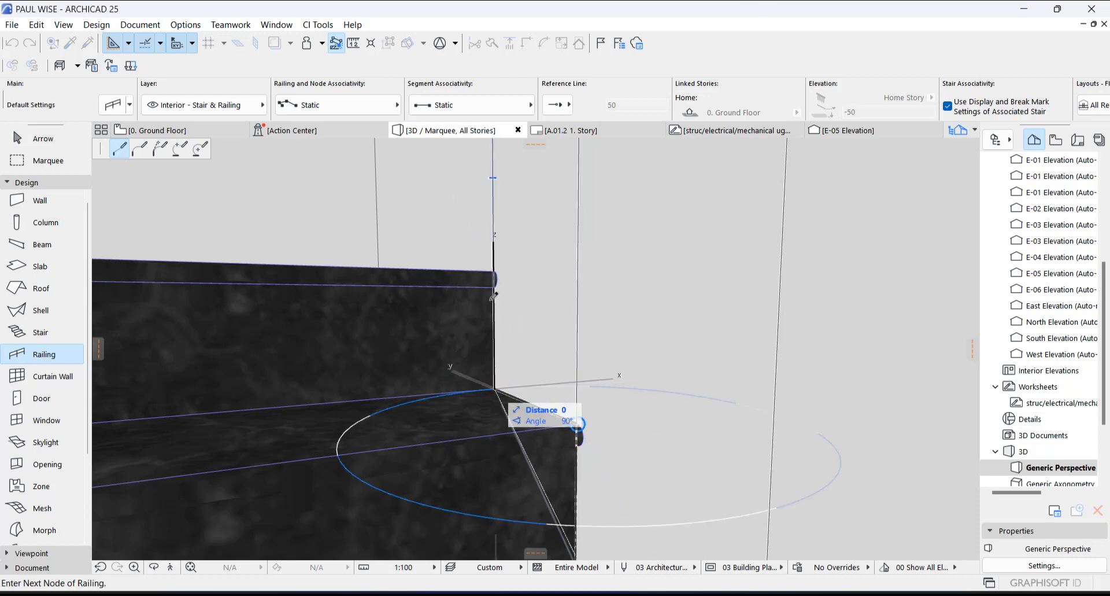
Step: Finish the skirting railing with nodes at the last nosing top, the tread's back corner and the wall corner about 971 away
shift+click(495, 272)
middle_drag(436, 253, 520, 403)
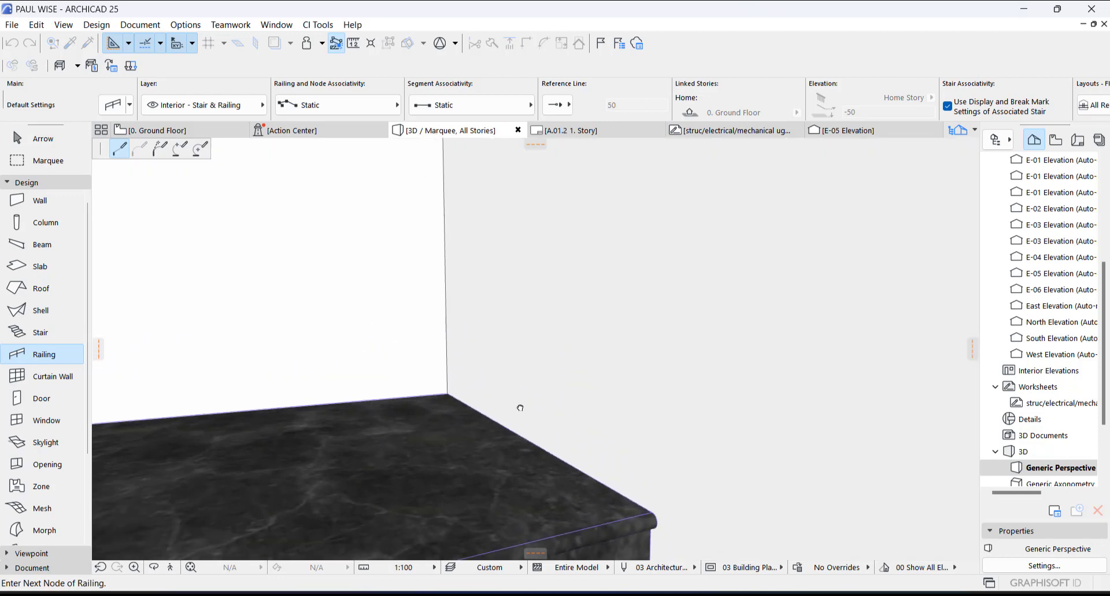
click(441, 410)
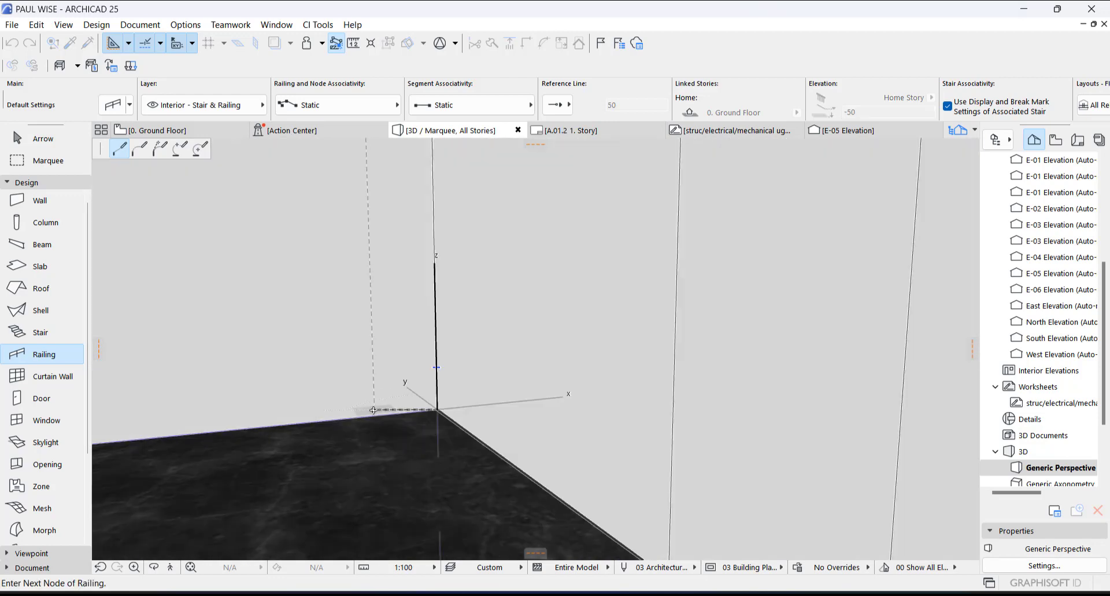
shift+middle_drag(243, 411, 312, 421)
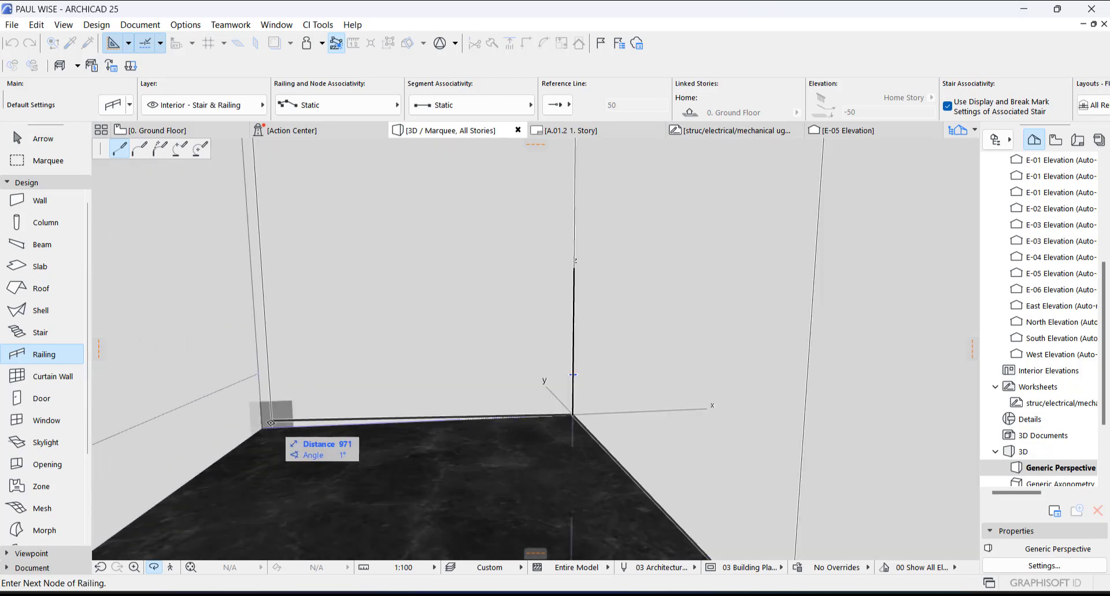
click(269, 422)
right_click(264, 423)
click(300, 402)
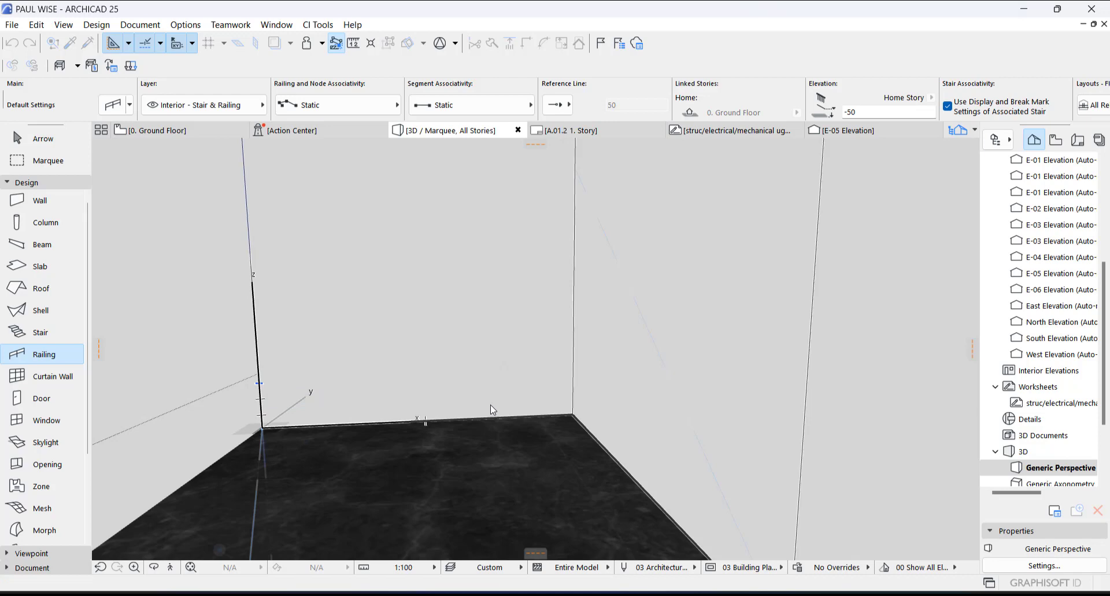
Step: Select the new skirting railing and try raising its rail above the traced path with a vertical offset
shift+middle_drag(487, 448, 811, 454)
click(838, 521)
scroll(848, 548, up, 2)
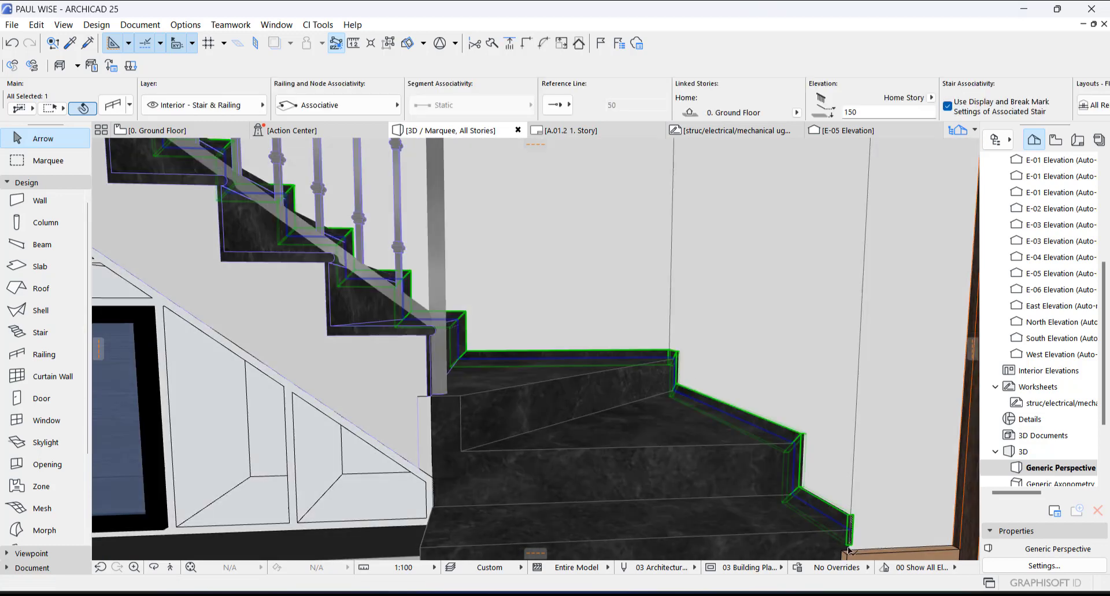
scroll(849, 548, up, 3)
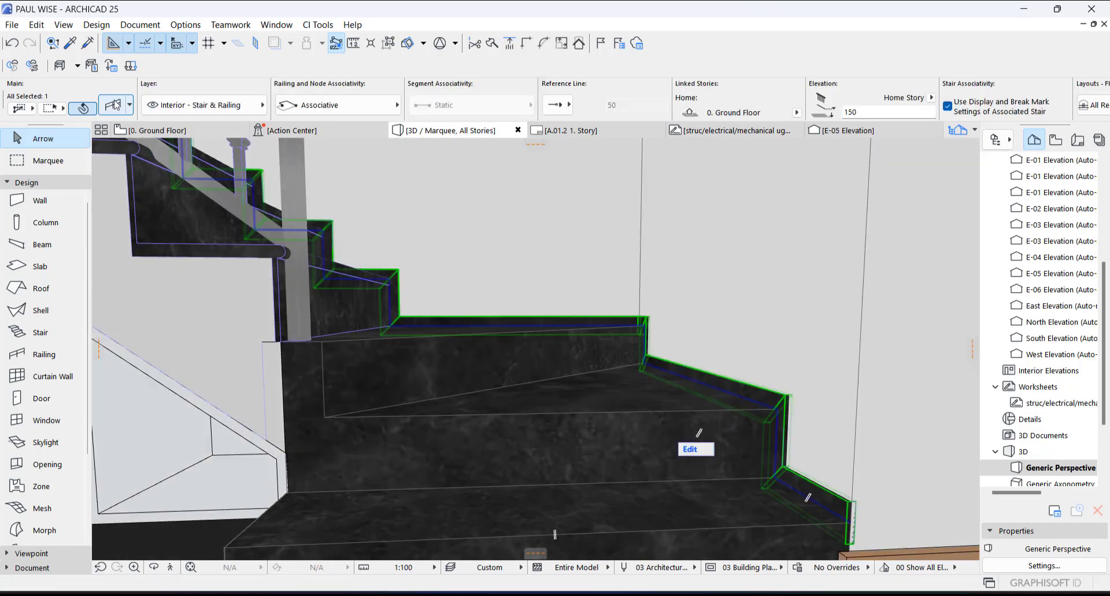
click(115, 100)
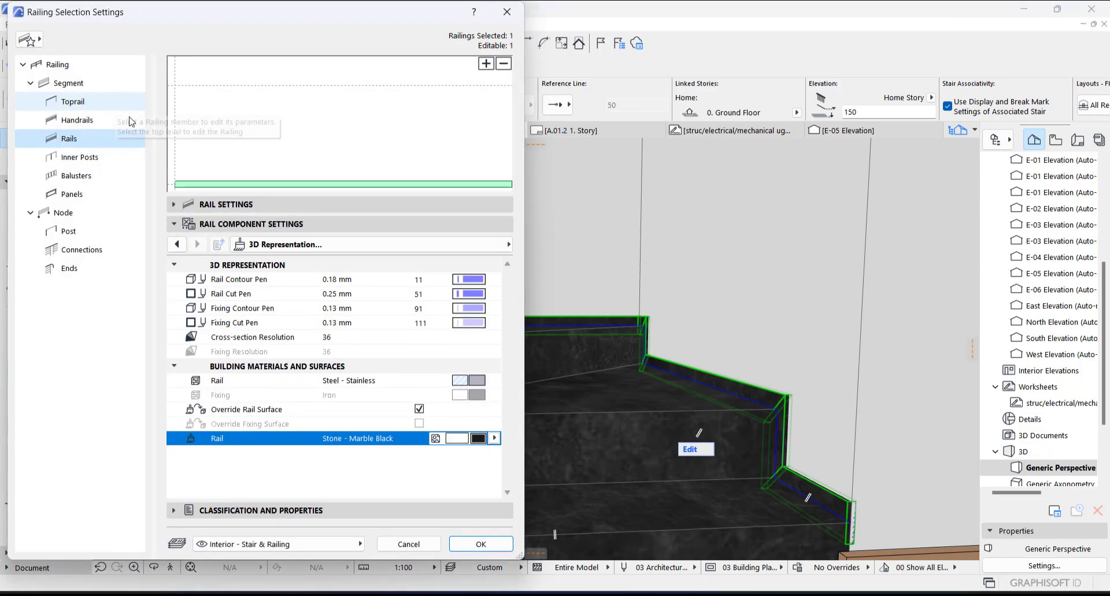
key(Escape)
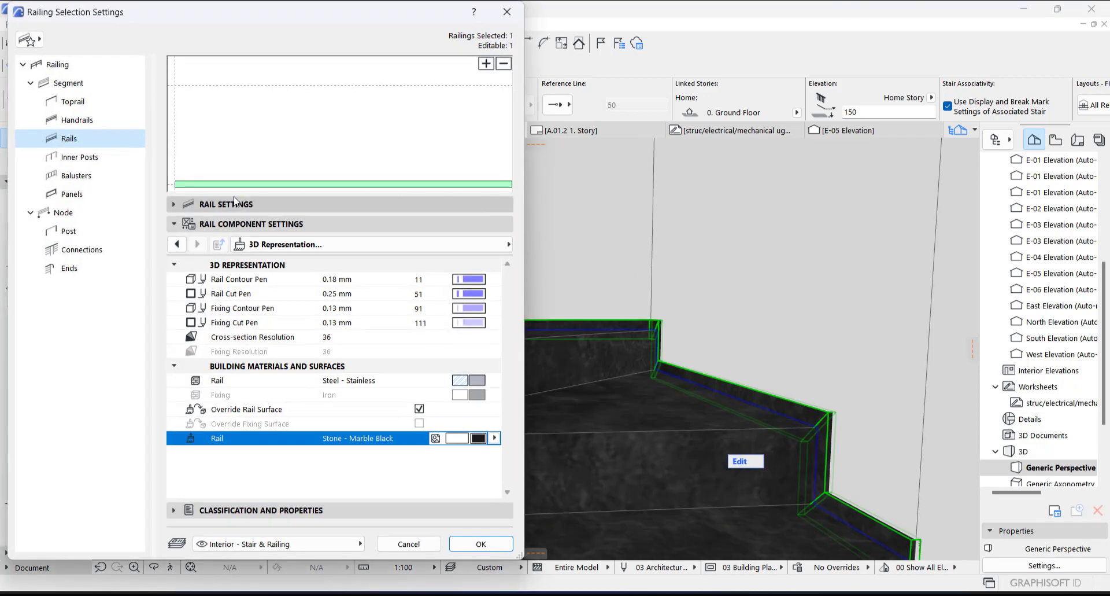
click(200, 206)
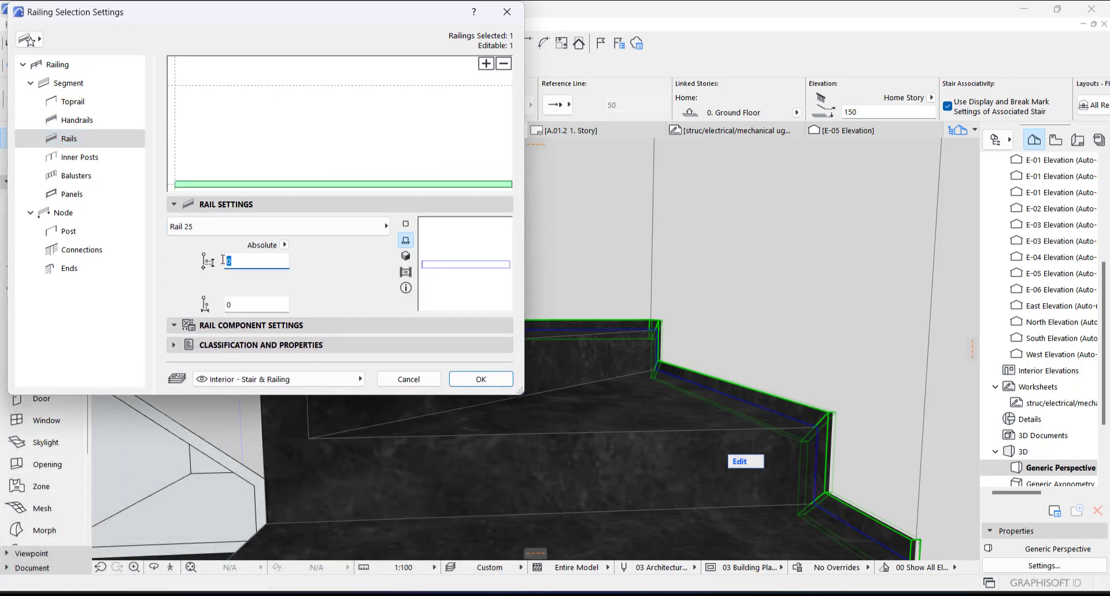
click(461, 383)
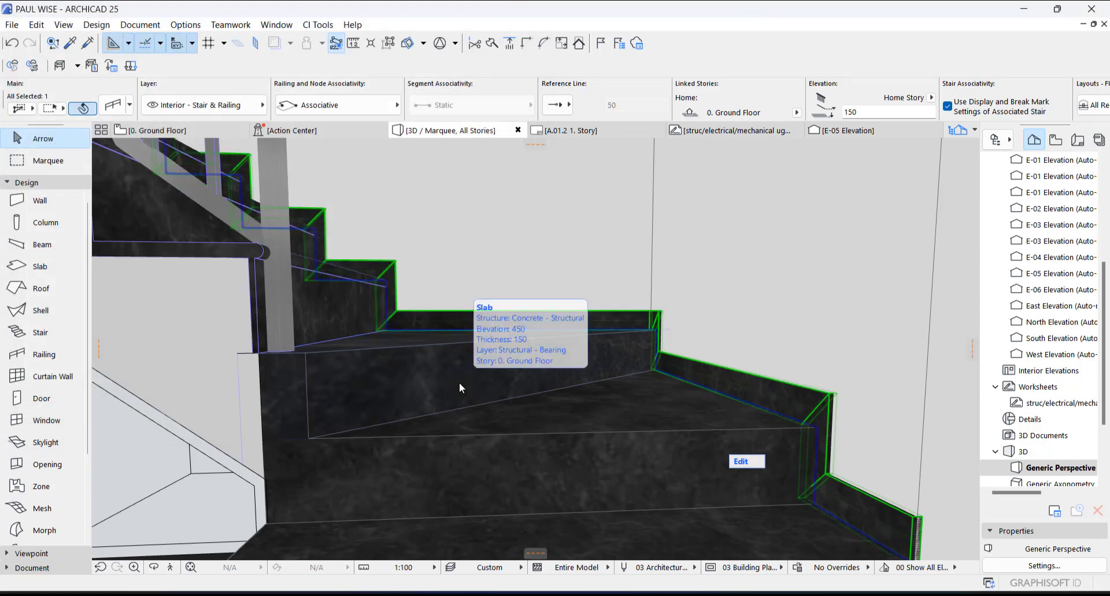
Step: Check the skirting at the lower steps and set its rail's vertical offset back to 0
shift+middle_drag(470, 384, 582, 349)
scroll(583, 349, up, 3)
scroll(622, 359, down, 2)
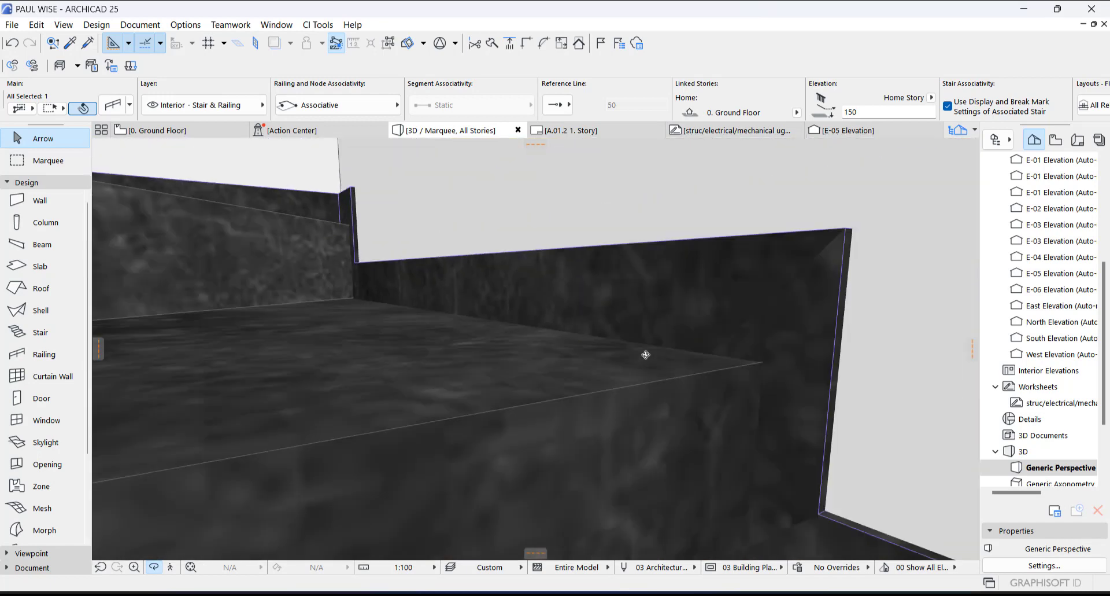
scroll(691, 365, down, 2)
shift+middle_drag(722, 395, 774, 417)
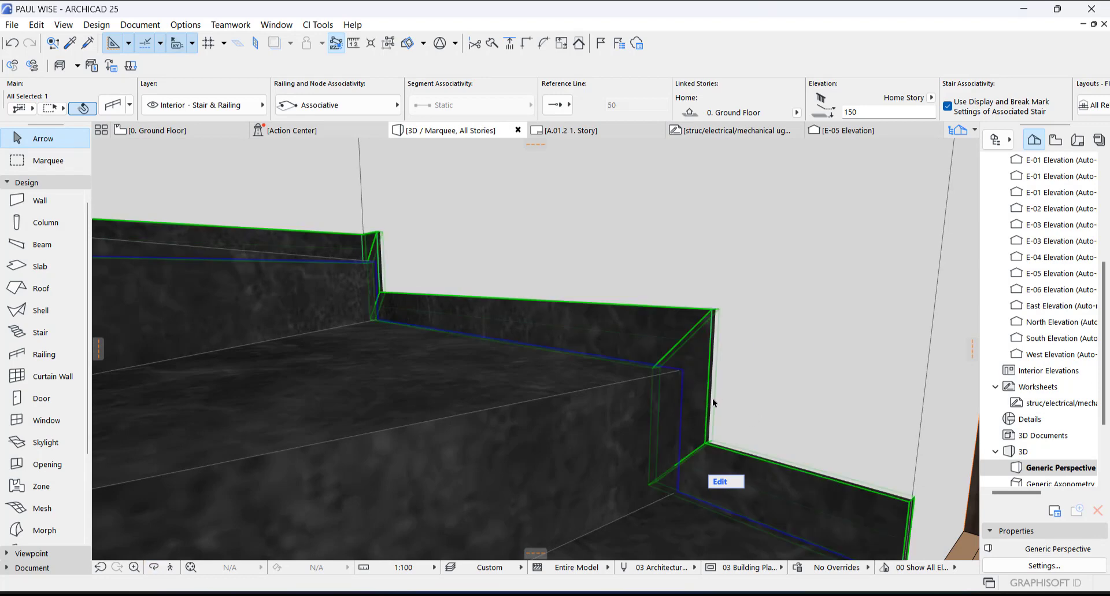
shift+middle_drag(749, 469, 672, 447)
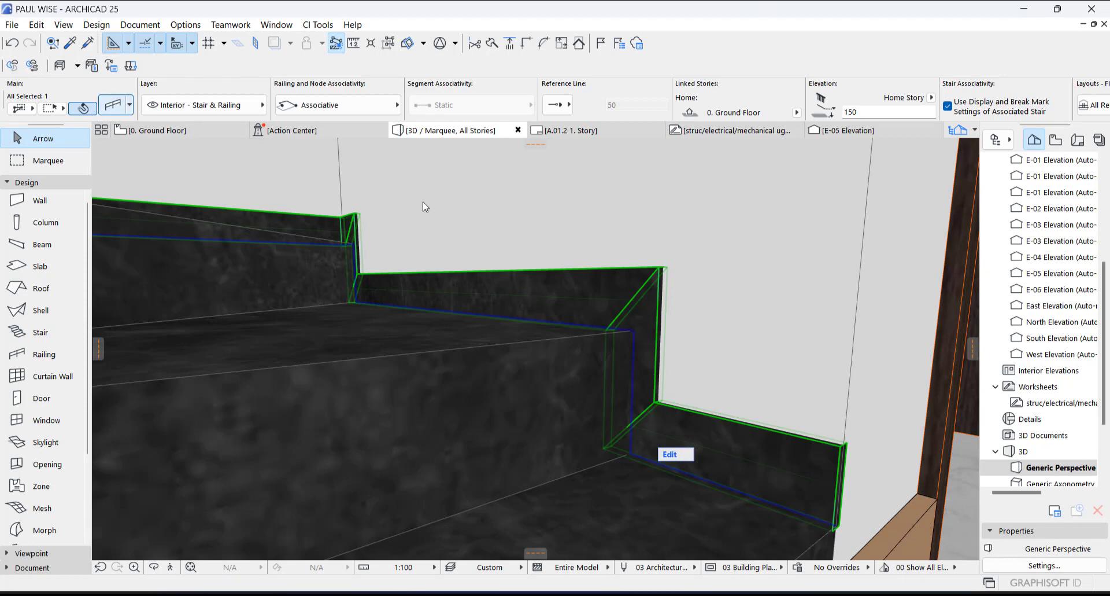
key(ctrl+t)
double_click(238, 261)
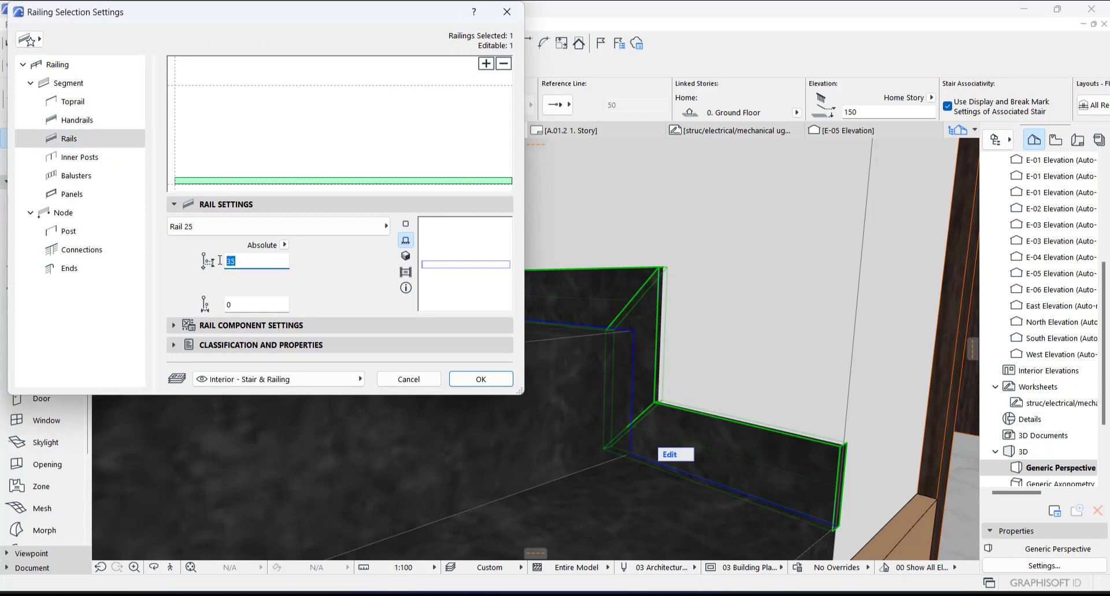
text(0)
click(244, 304)
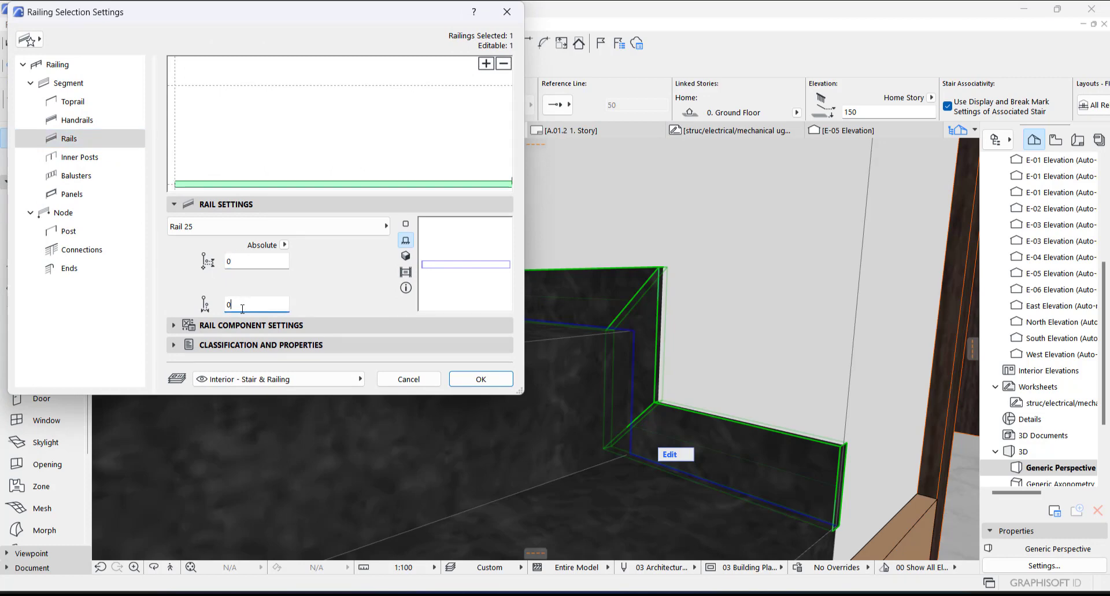
Step: Change the height in the skirting rail's style and dimensions settings and apply it to the selected railing
click(220, 325)
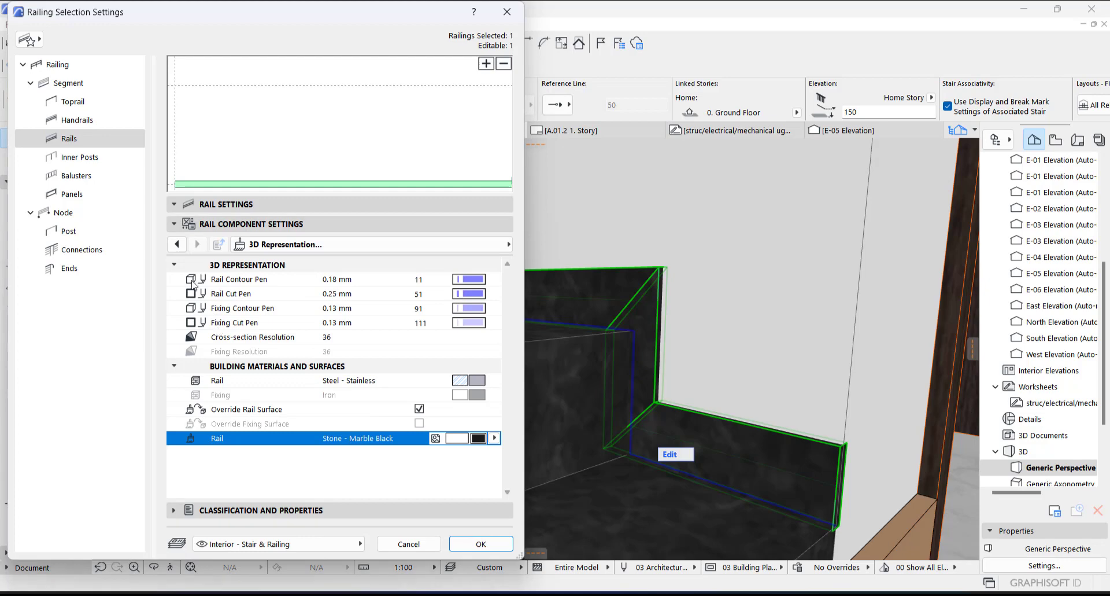
click(174, 245)
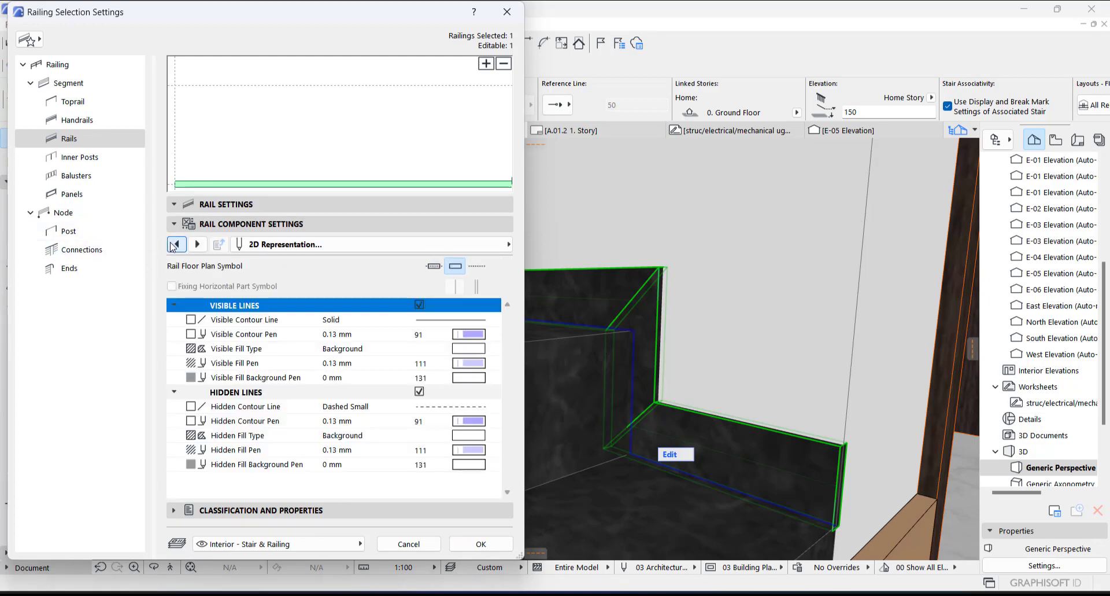
click(174, 244)
click(174, 245)
click(174, 245)
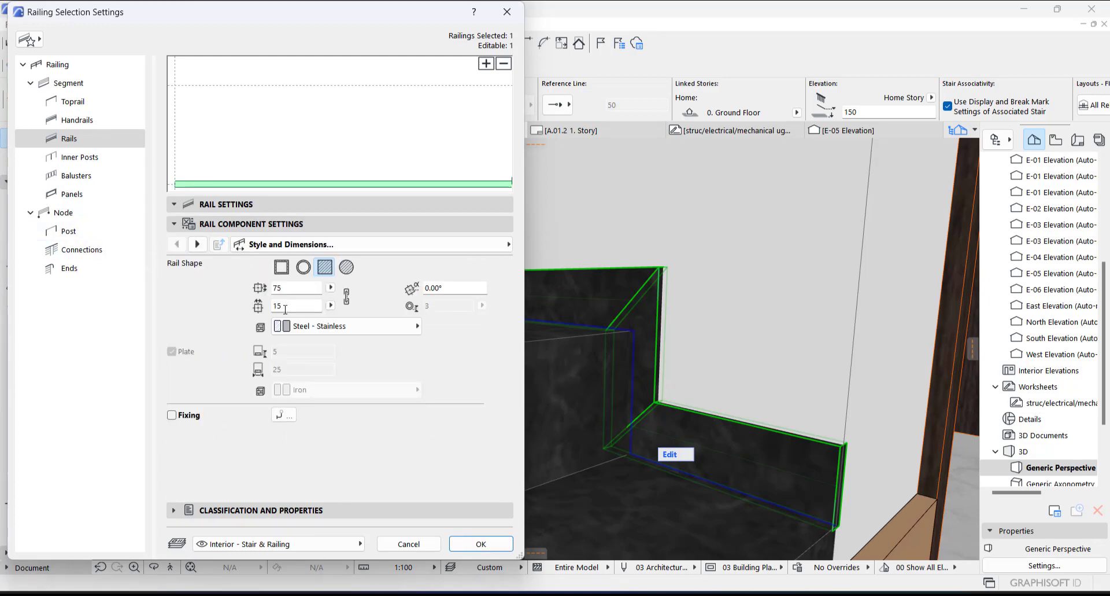
drag(289, 291, 272, 288)
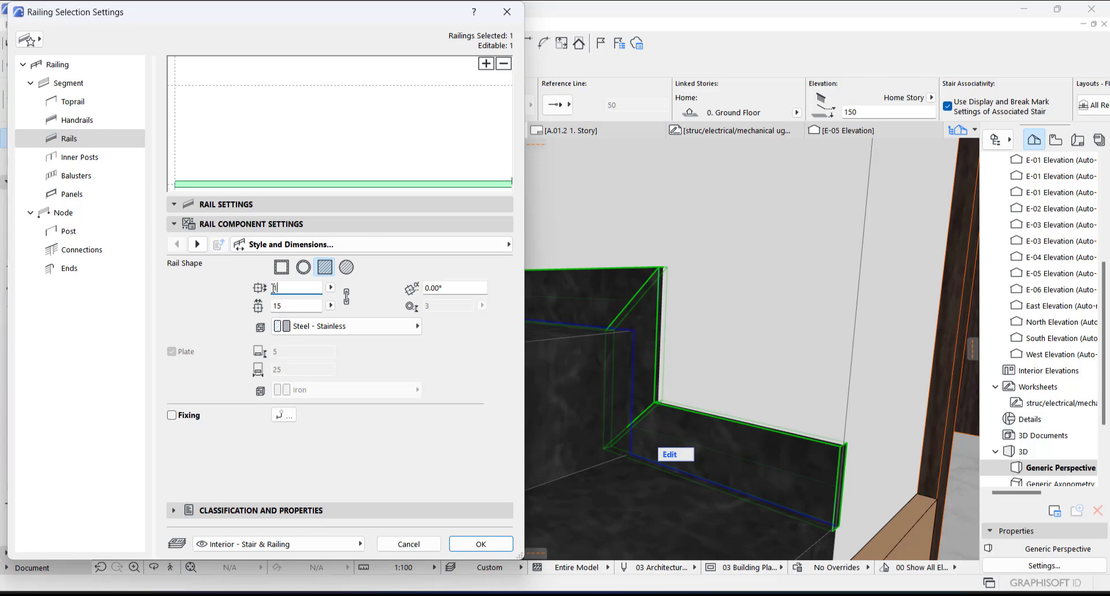
click(467, 544)
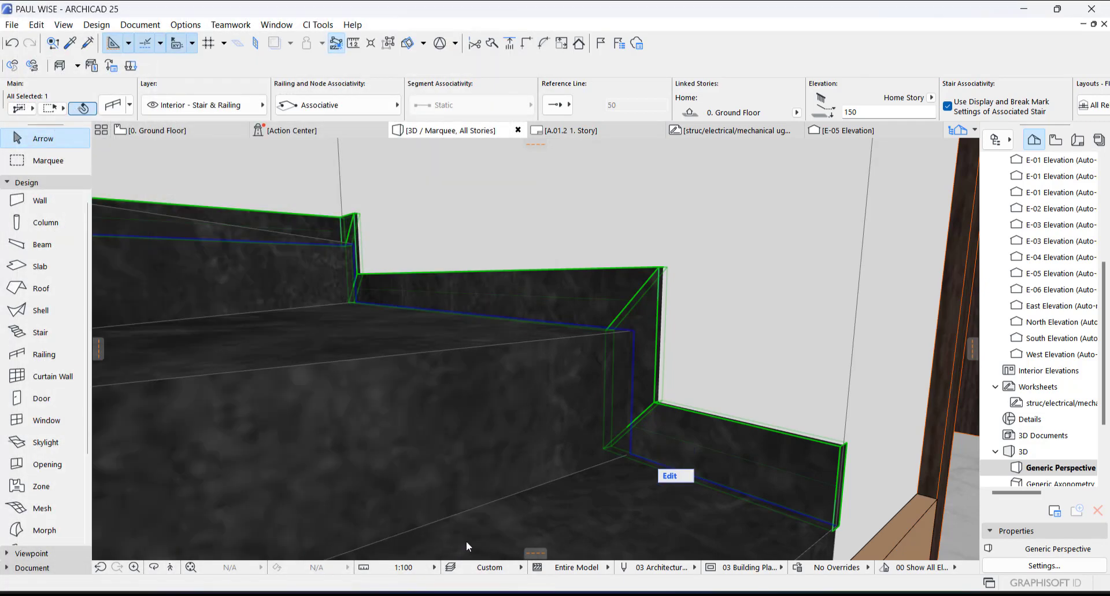
Step: Examine how the skirting sits against the wall along the lower steps and where it meets the wooden baseboard
scroll(433, 355, down, 4)
scroll(437, 327, up, 1)
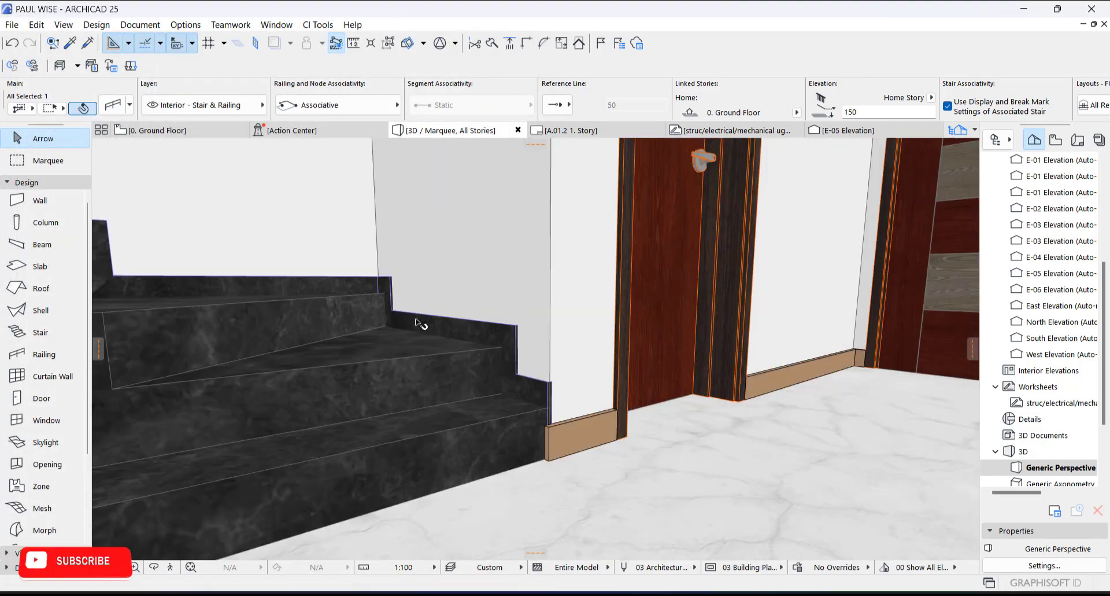
scroll(496, 371, up, 1)
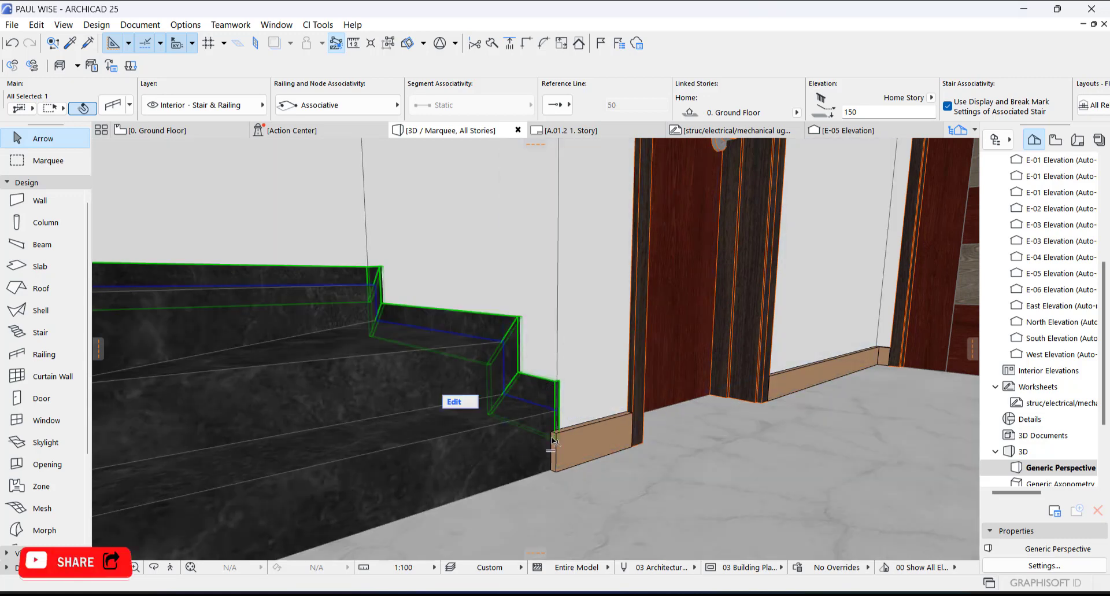
scroll(502, 341, up, 2)
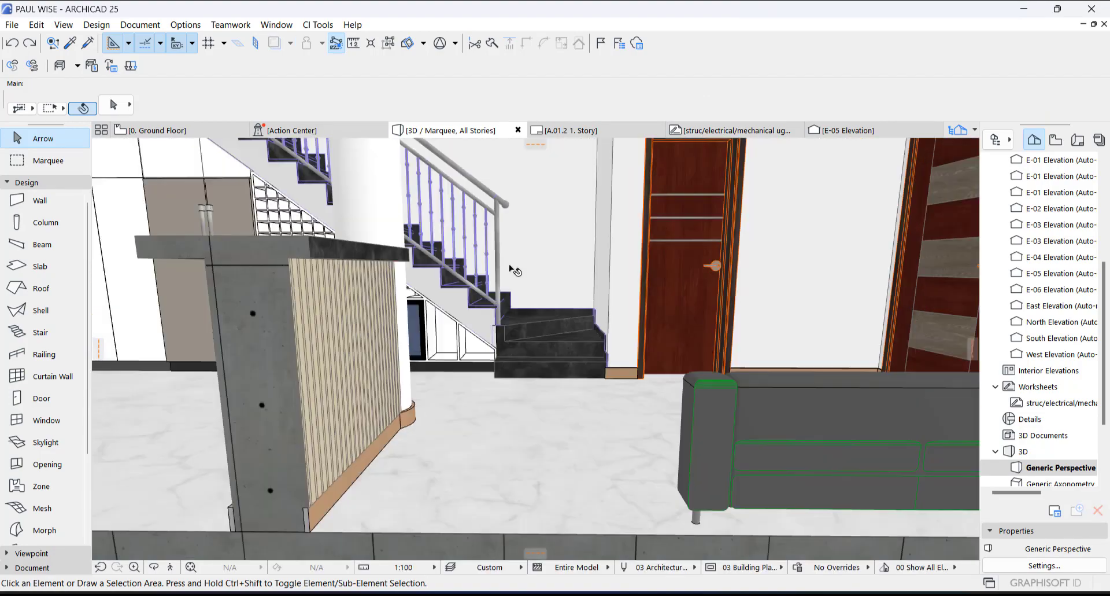
scroll(512, 270, up, 5)
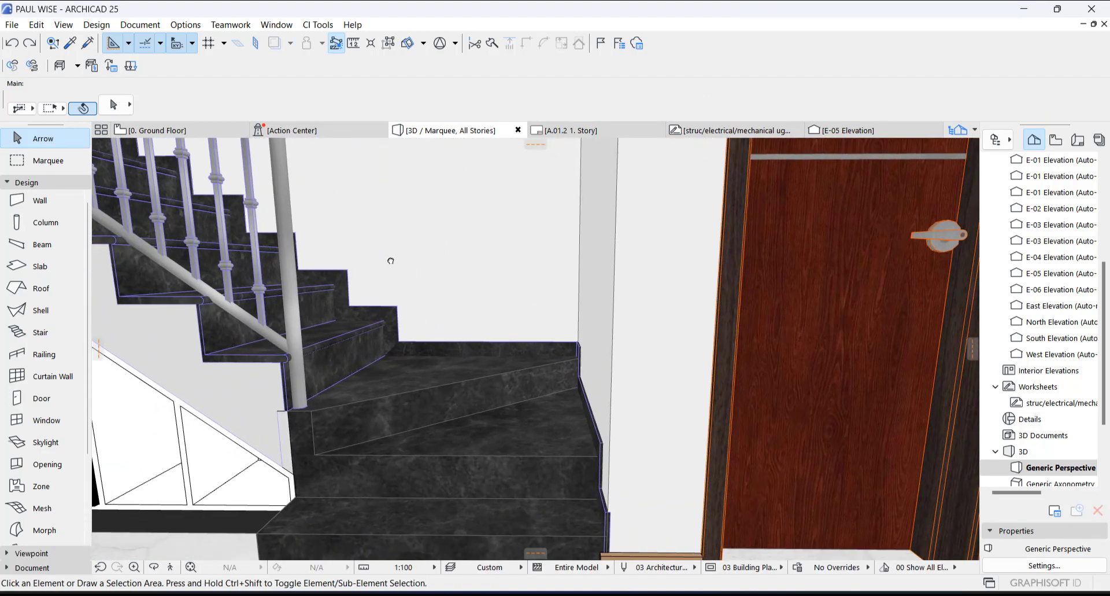
middle_drag(391, 260, 422, 284)
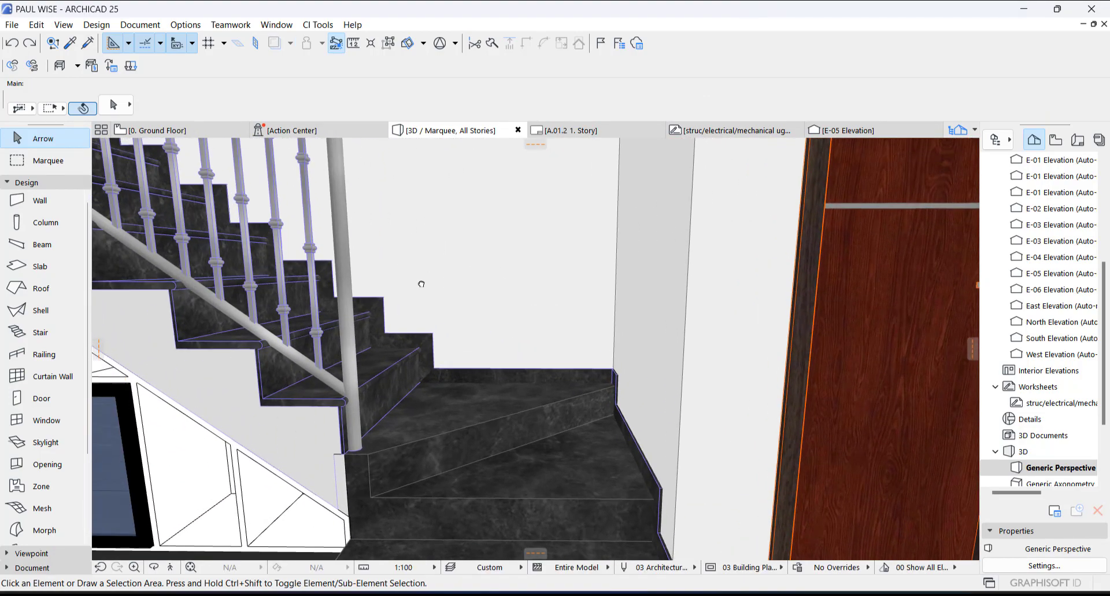
scroll(404, 251, up, 3)
scroll(559, 447, up, 3)
scroll(631, 474, up, 3)
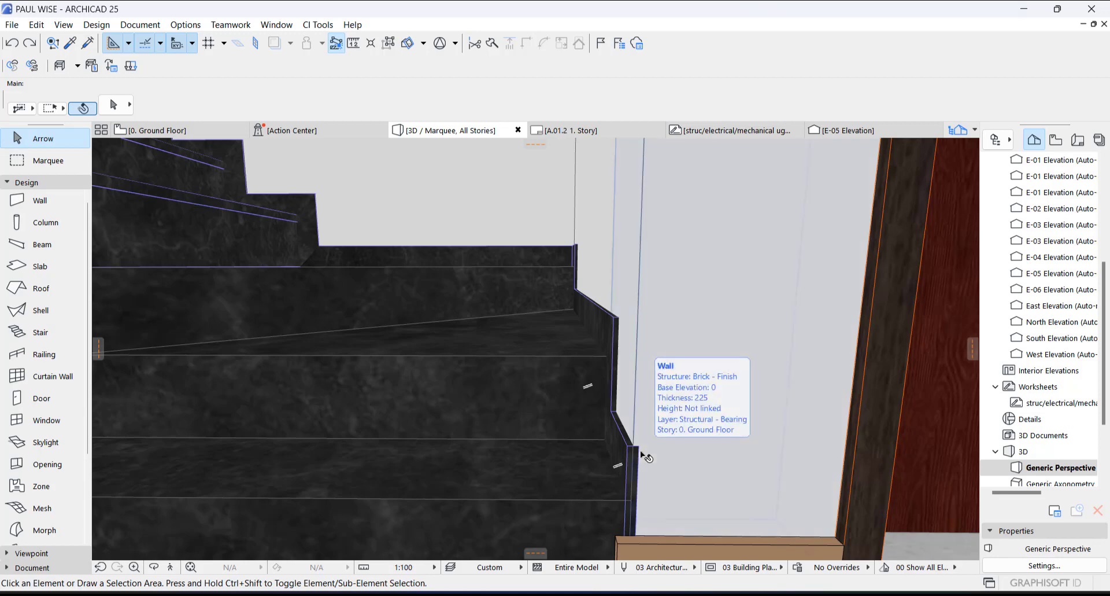
Step: Show the Ground Floor plan, select the skirting railing and offset it 50 toward the stair from its reference line
key(F2)
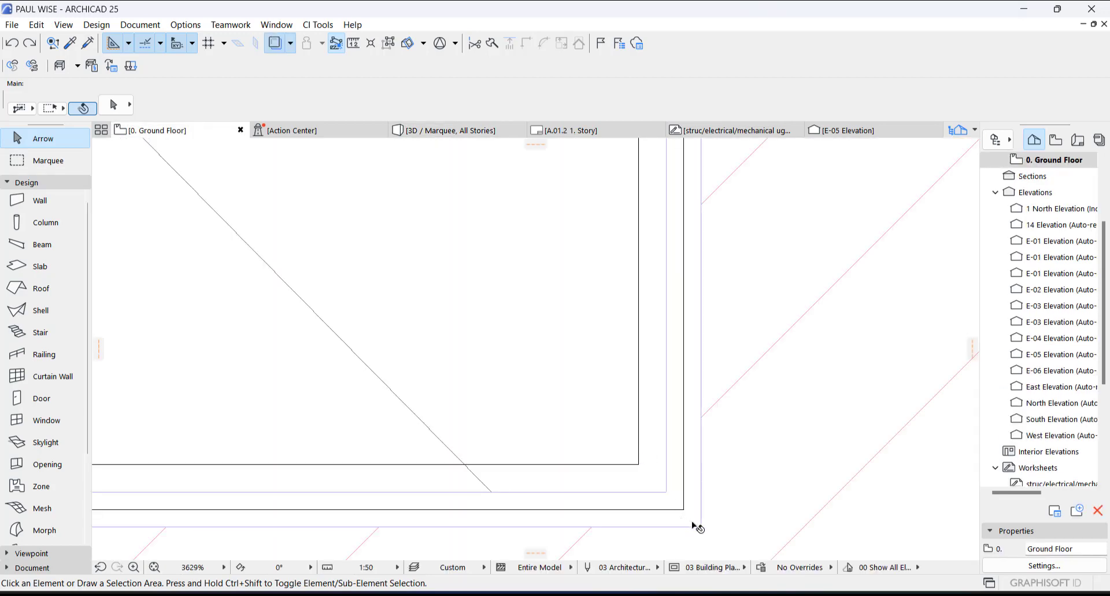
click(695, 525)
click(556, 105)
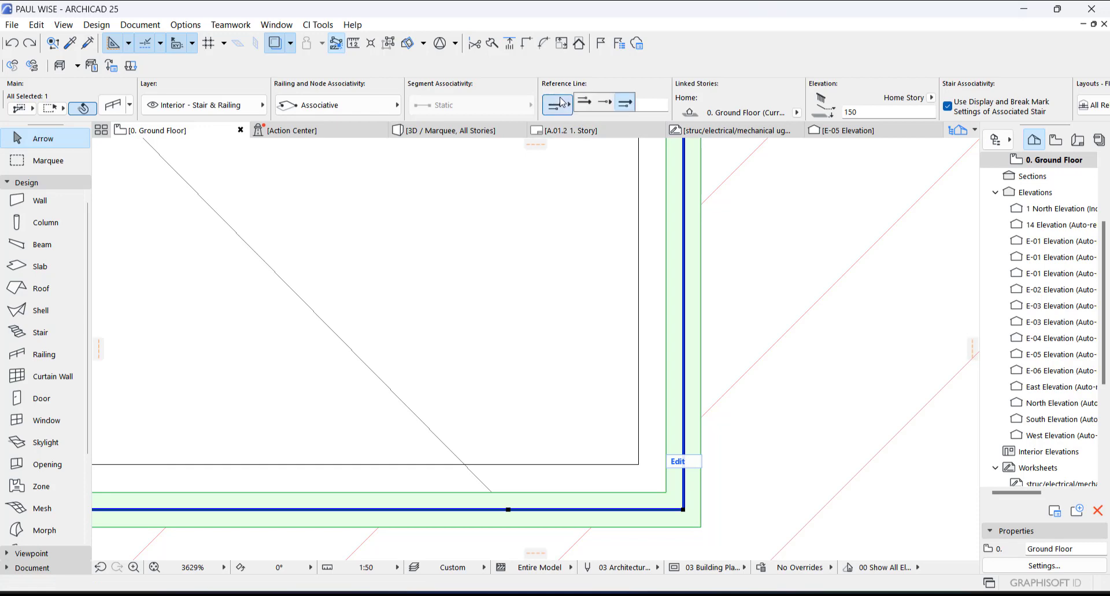
click(582, 104)
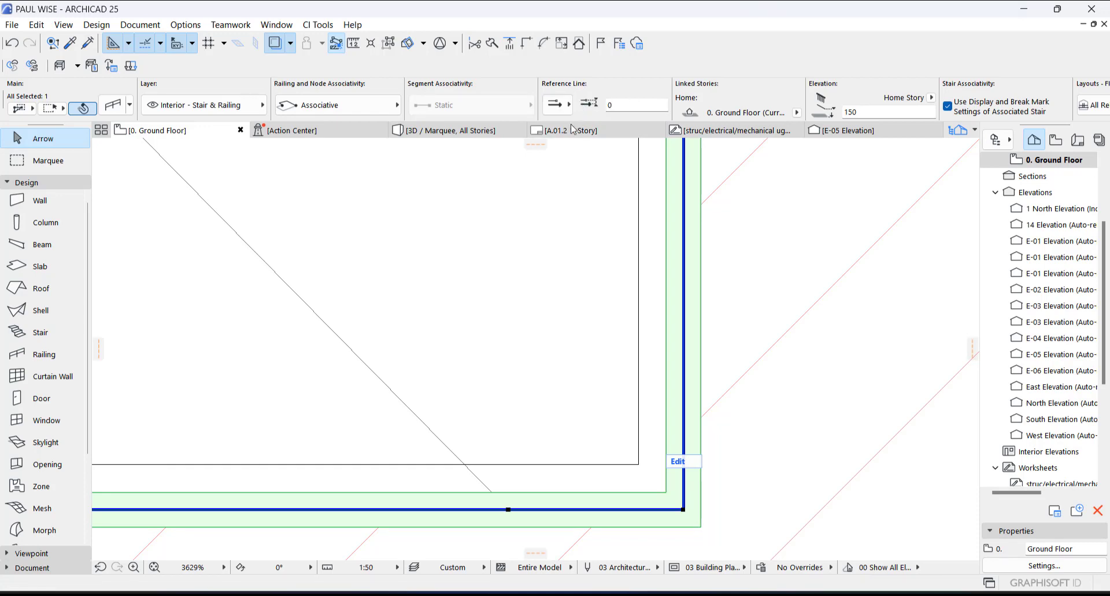
click(556, 105)
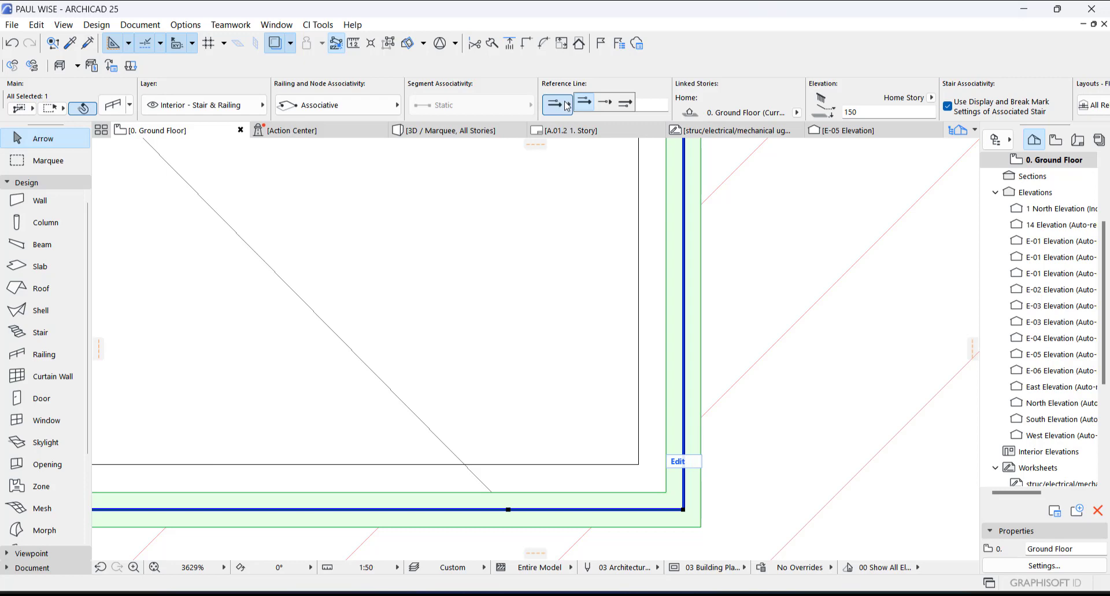
click(623, 104)
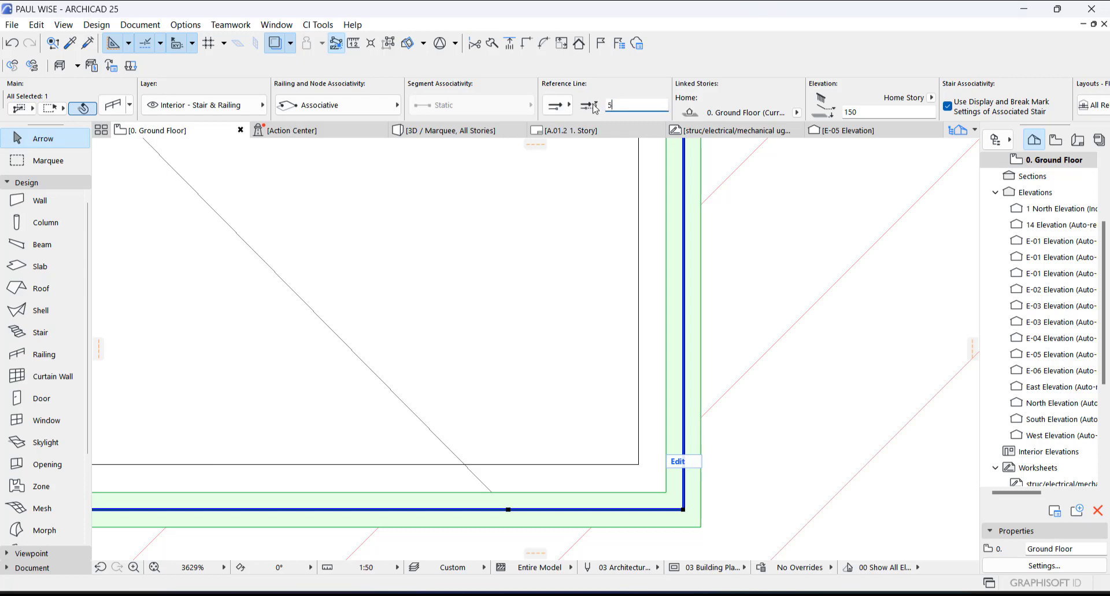
text(5)
key(Return)
Step: Try the 50 offset on the wall side of the reference line, then centre the railing on the line again
click(555, 106)
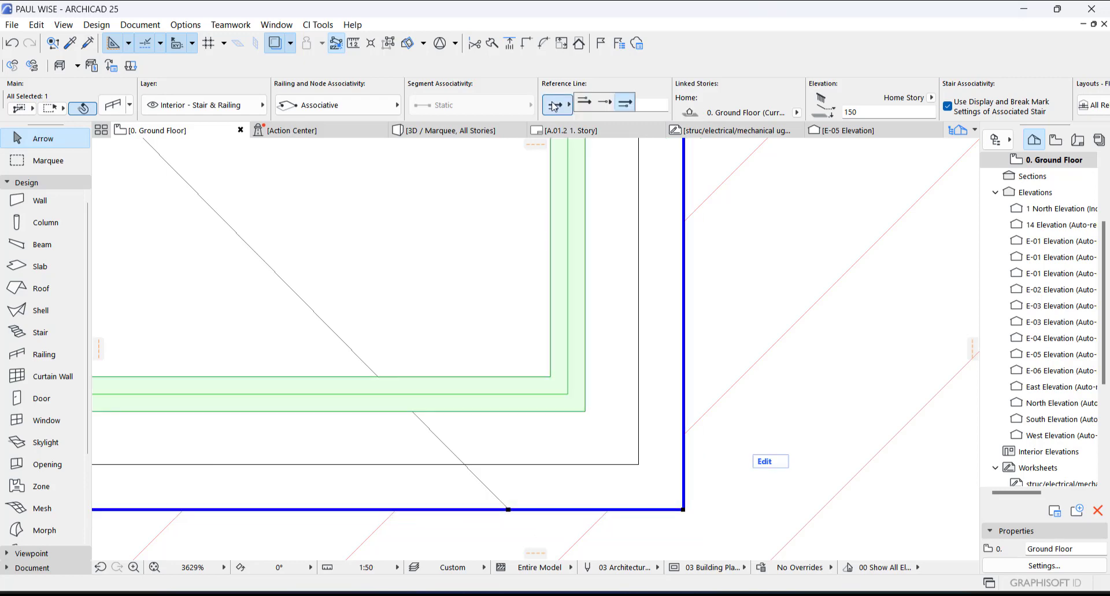
click(585, 103)
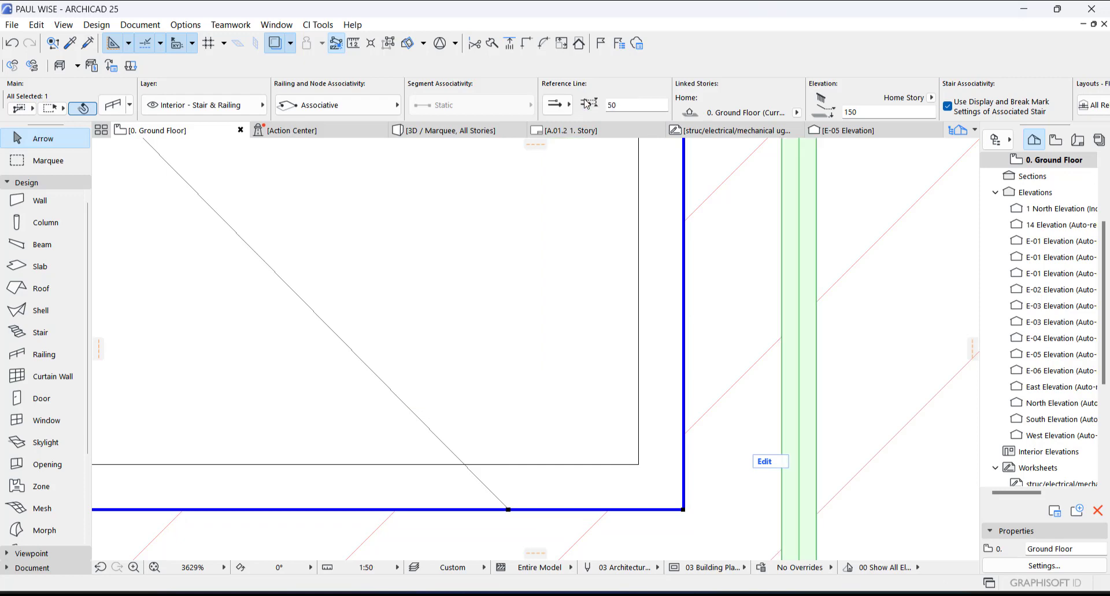
click(569, 105)
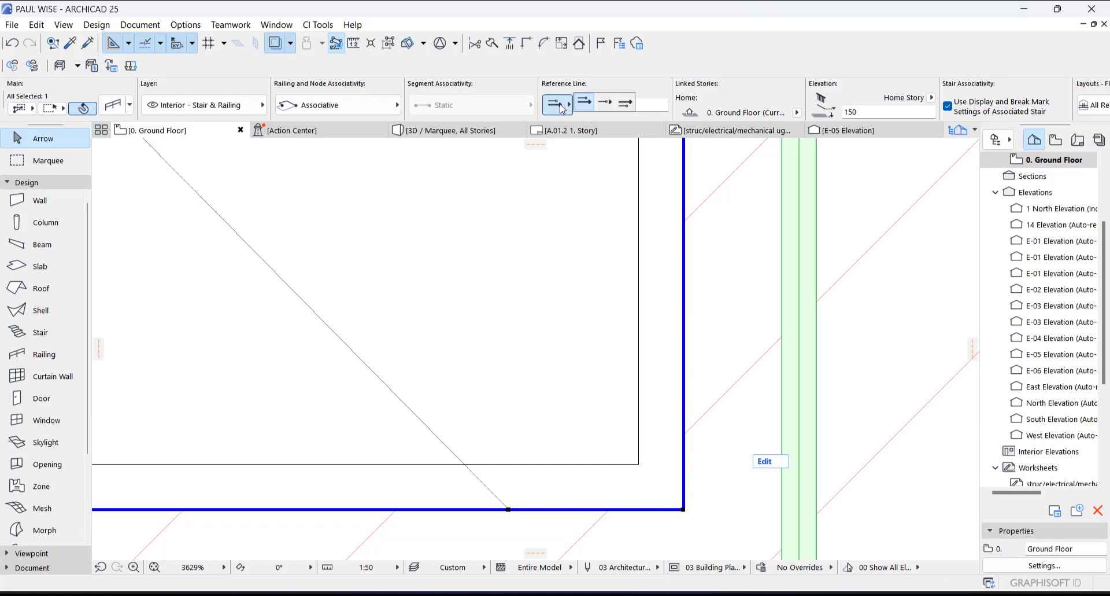
click(604, 104)
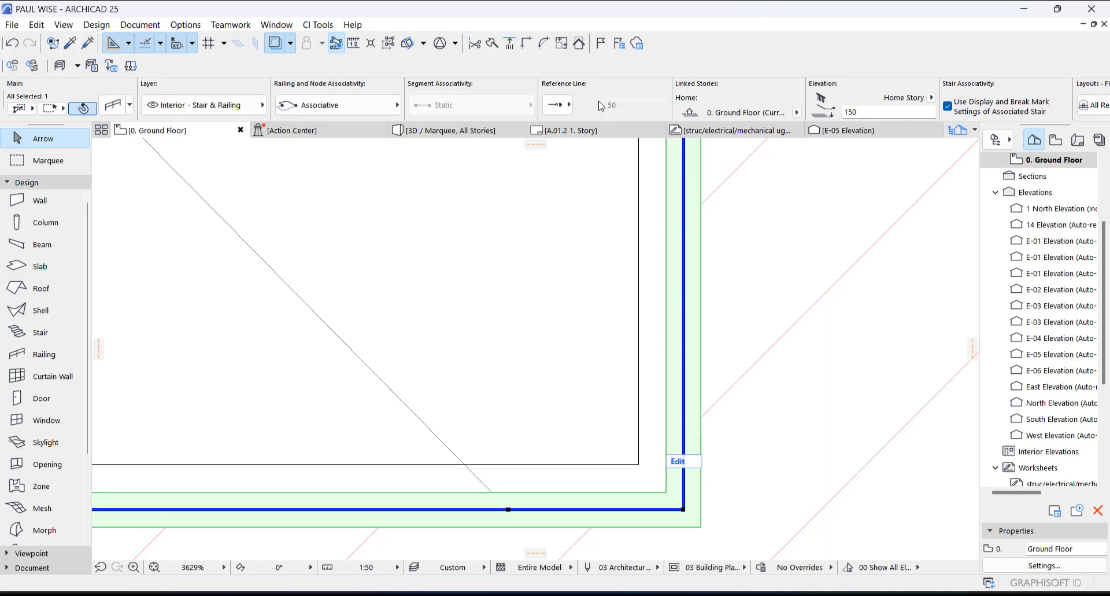
Step: Offset the railing toward the stair from its reference line, trying 25 first and setting the offset to 5
click(570, 105)
click(617, 106)
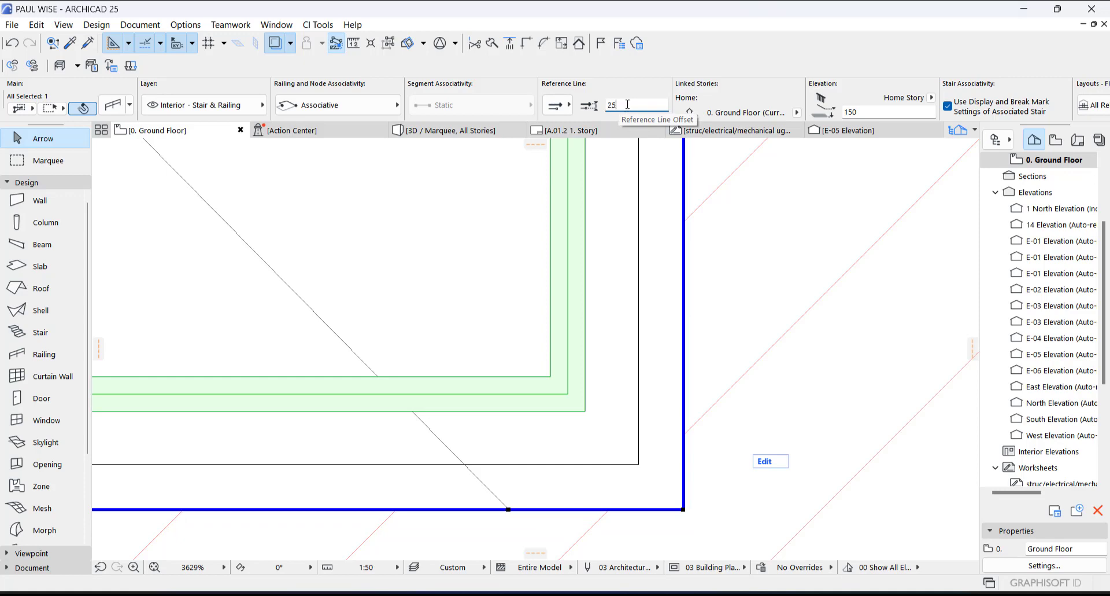
key(Return)
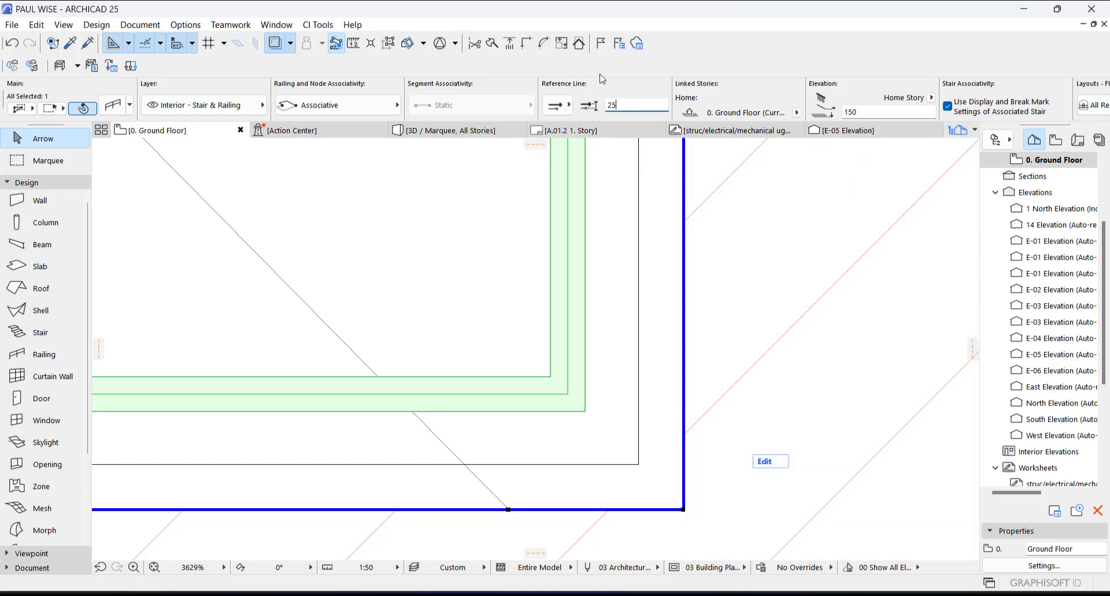
key(Return)
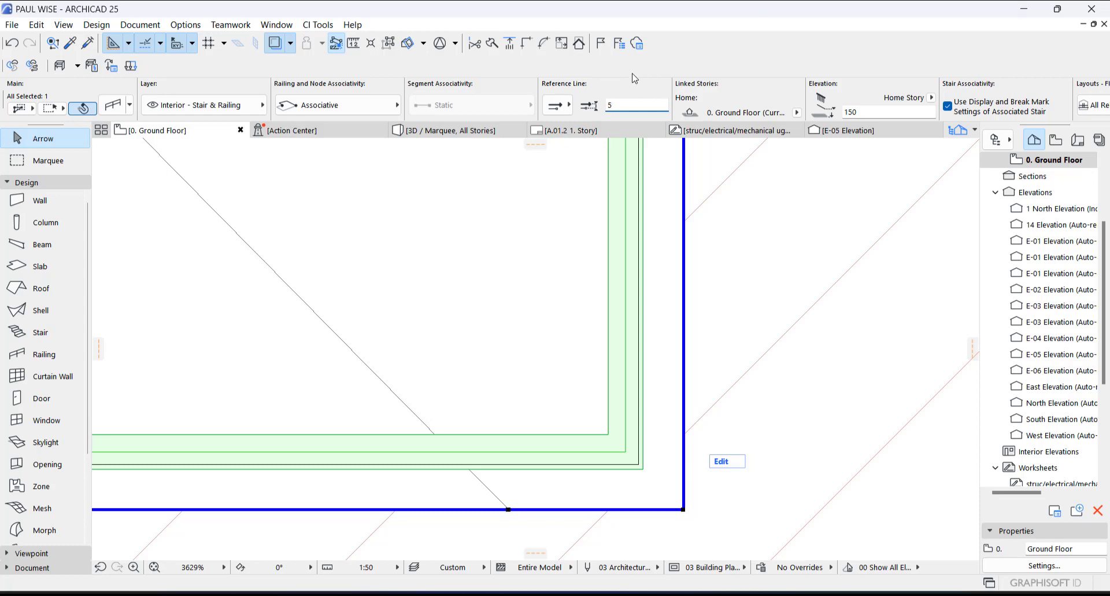
key(Return)
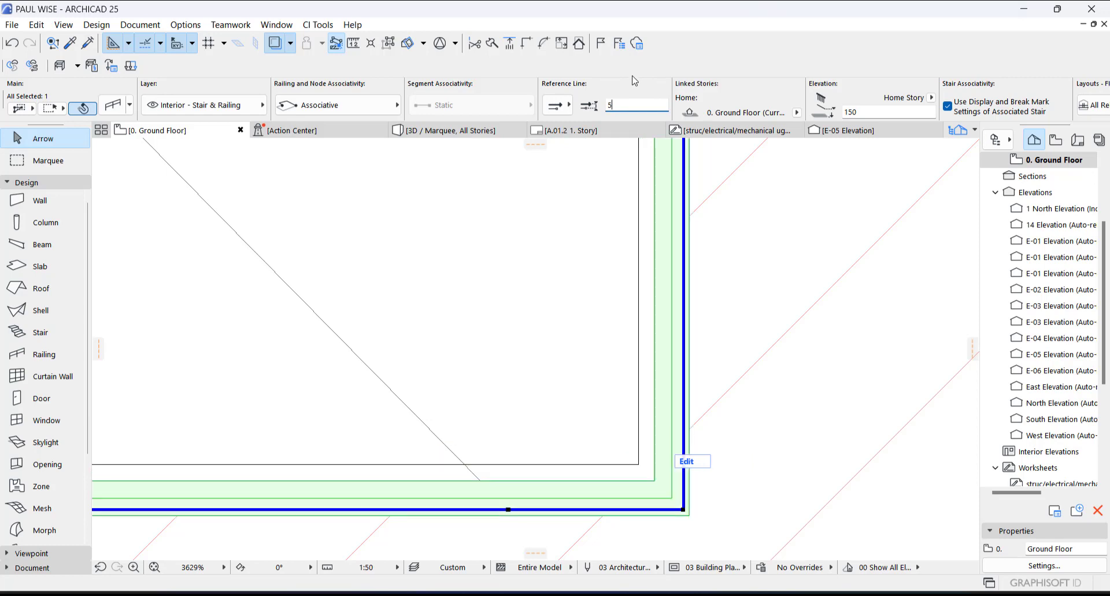